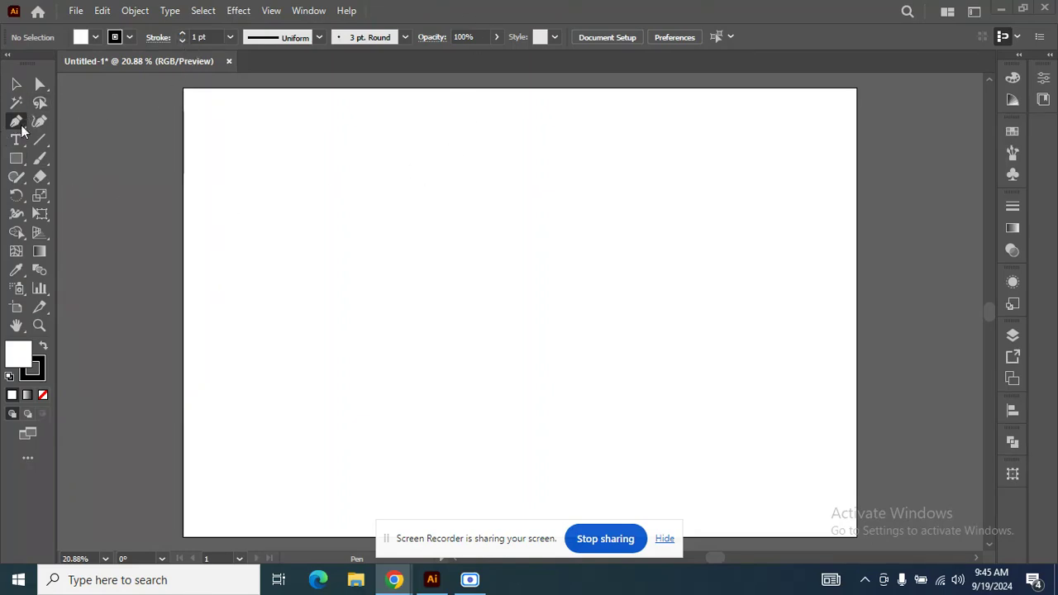
Examine the Pen tool and the anchor point tools grouped with it.
{"action": "left_click", "coordinate": [16, 83]}
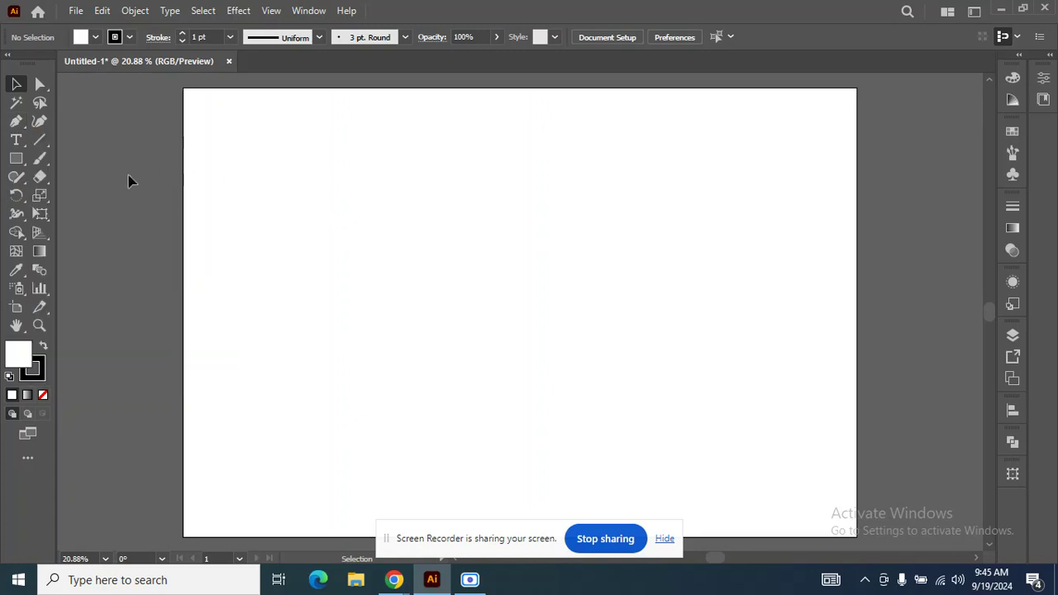
{"action": "left_click", "coordinate": [25, 130]}
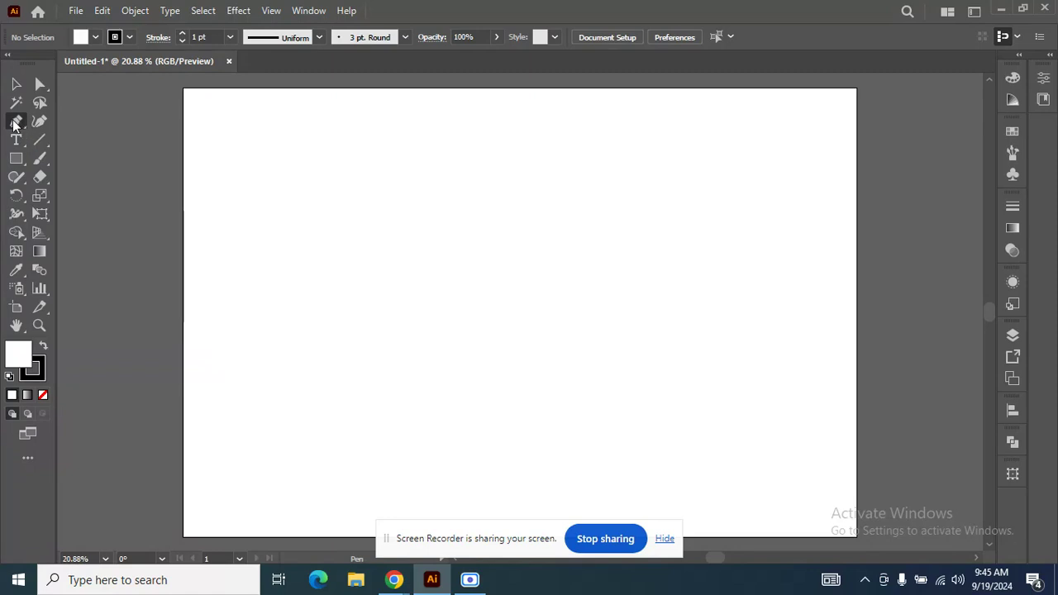
{"action": "left_click", "coordinate": [14, 123]}
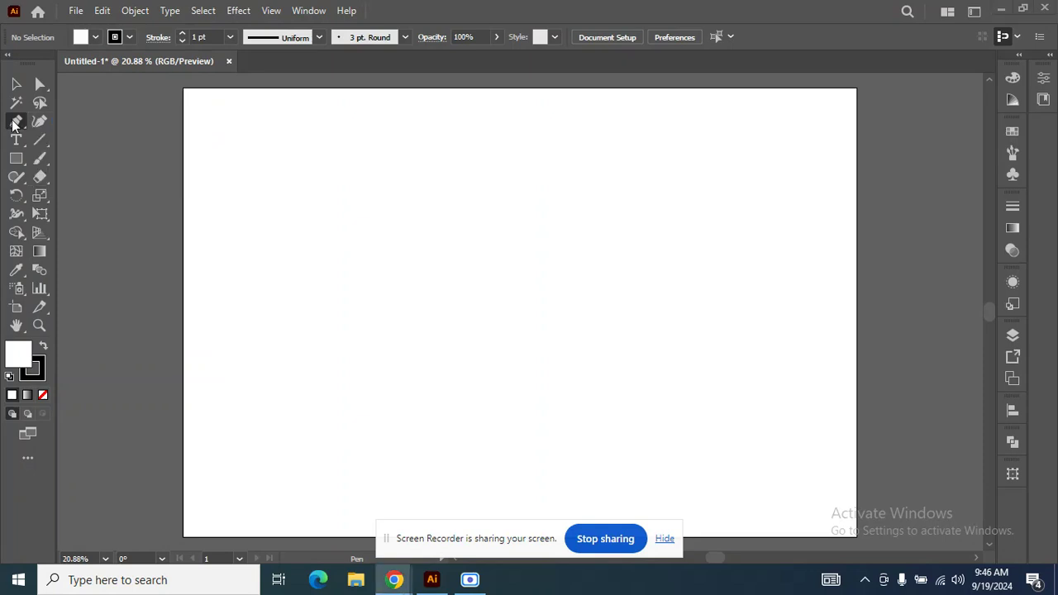
{"action": "left_click", "coordinate": [12, 124]}
{"action": "left_click", "coordinate": [13, 124]}
{"action": "left_click", "coordinate": [13, 124]}
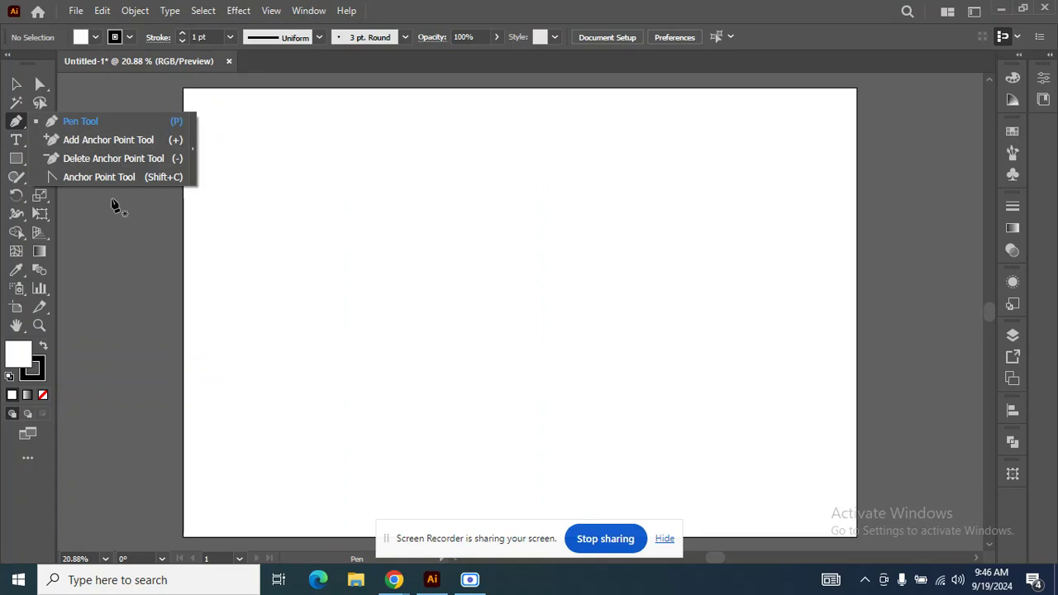
{"action": "left_click", "coordinate": [15, 124]}
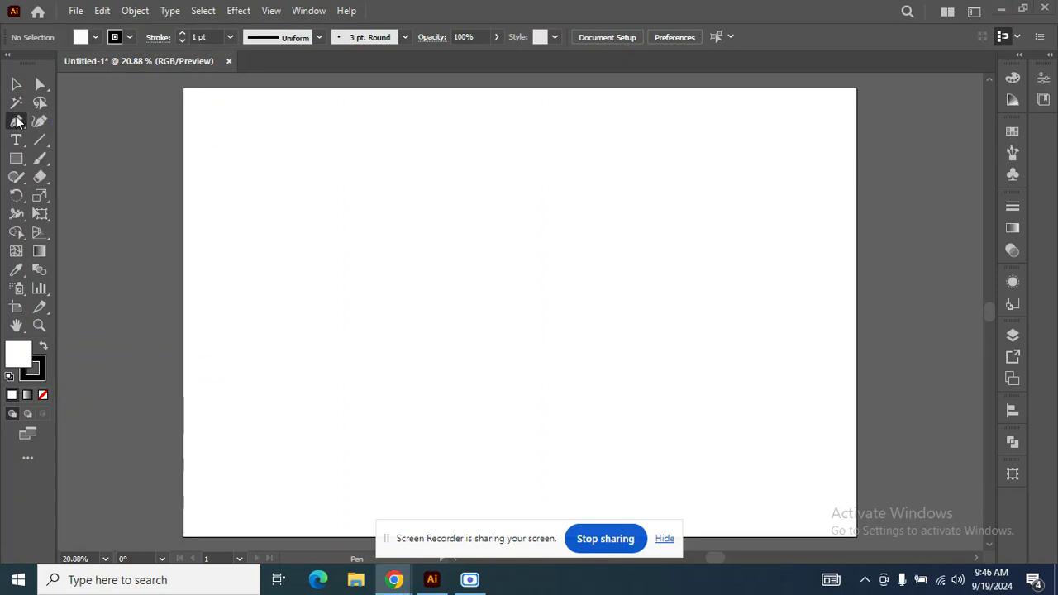
{"action": "left_click", "coordinate": [16, 124]}
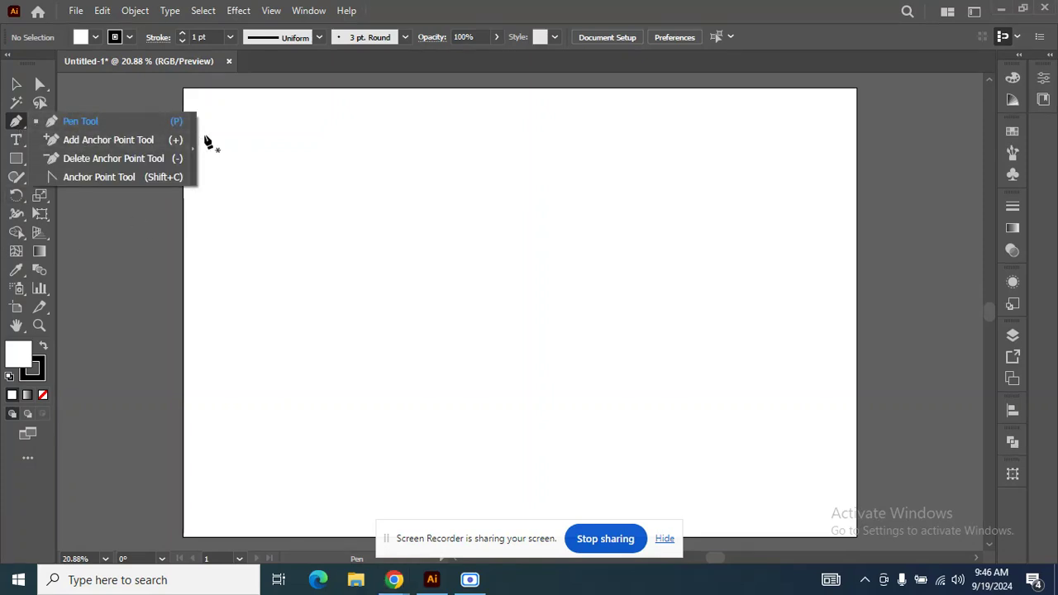
{"action": "left_click", "coordinate": [19, 90]}
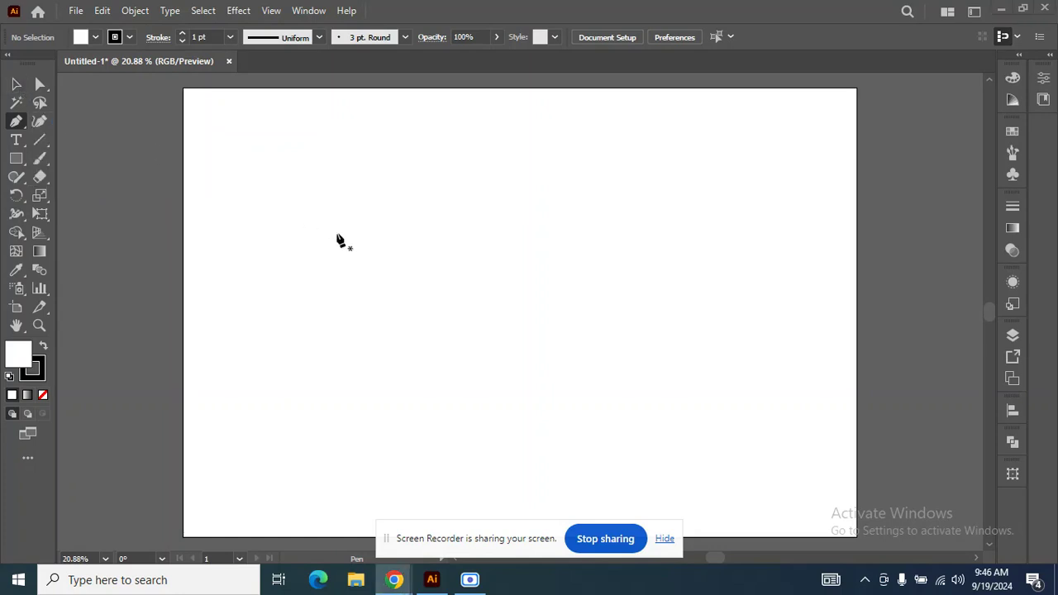
{"action": "left_click", "coordinate": [15, 87]}
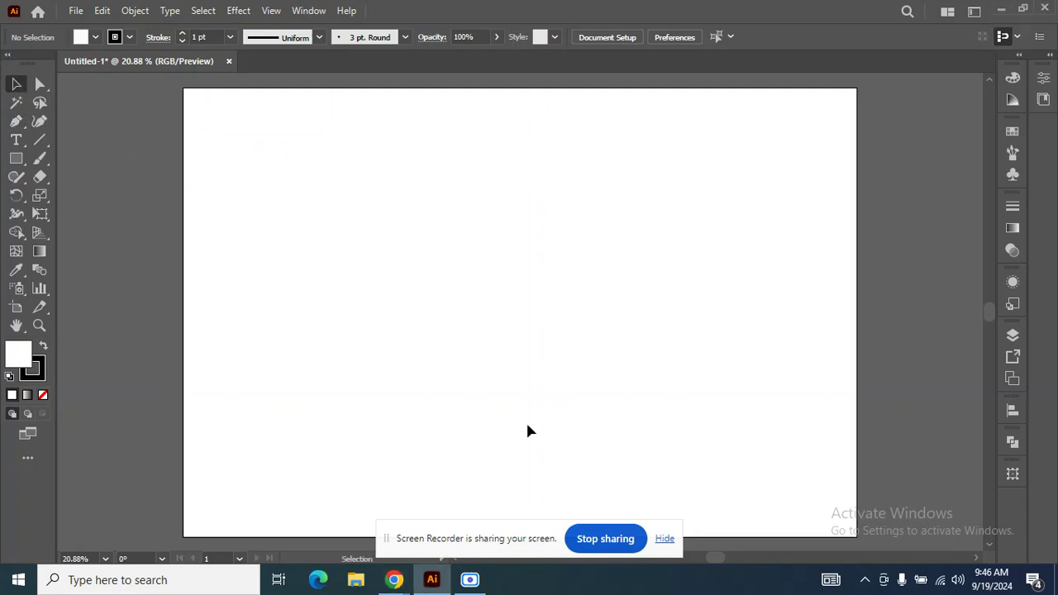
Switch through the Pen, Add Anchor Point, Delete Anchor Point and Anchor Point tools.
{"action": "key", "text": "p"}
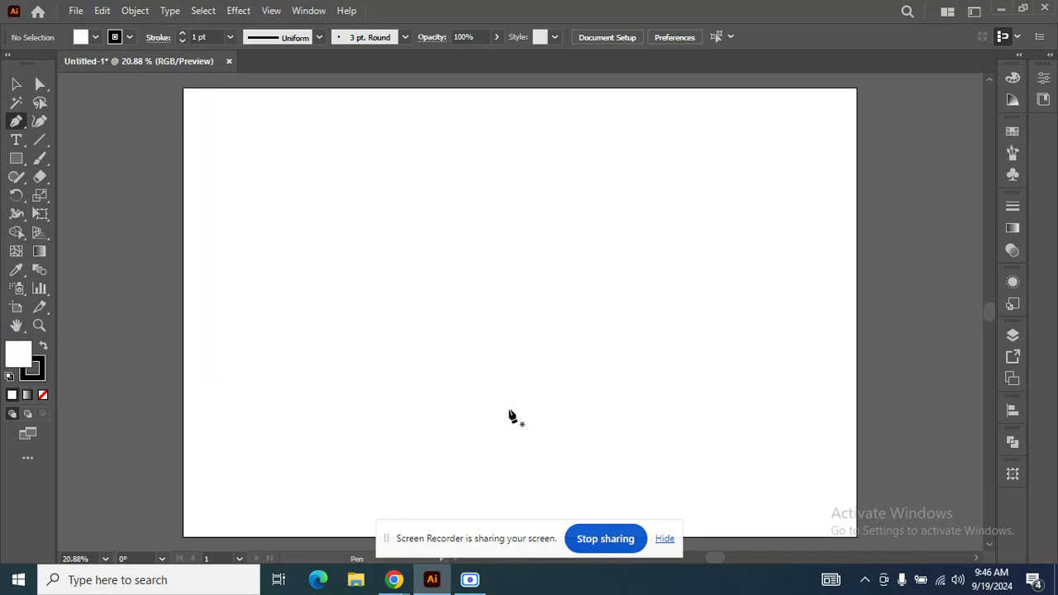
{"action": "key", "text": "plus"}
{"action": "key", "text": "minus"}
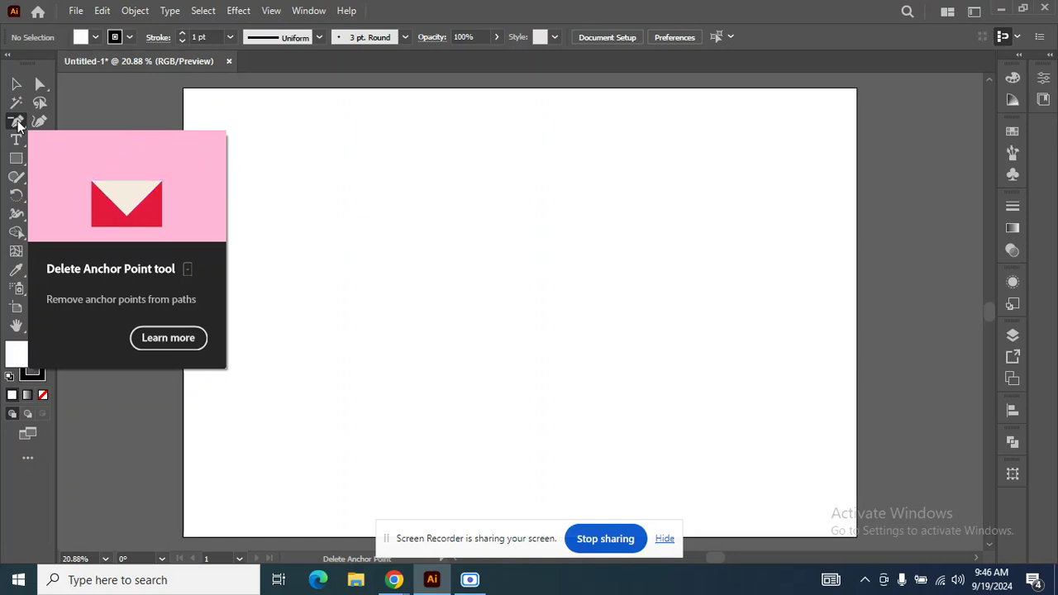
{"action": "key", "text": "shift+c"}
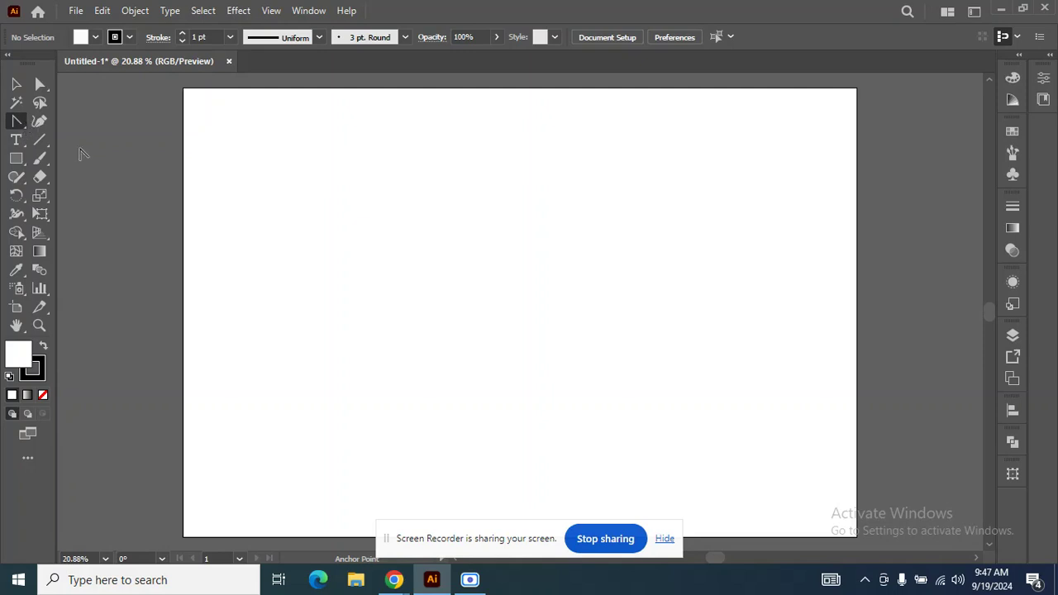
{"action": "left_click", "coordinate": [24, 124]}
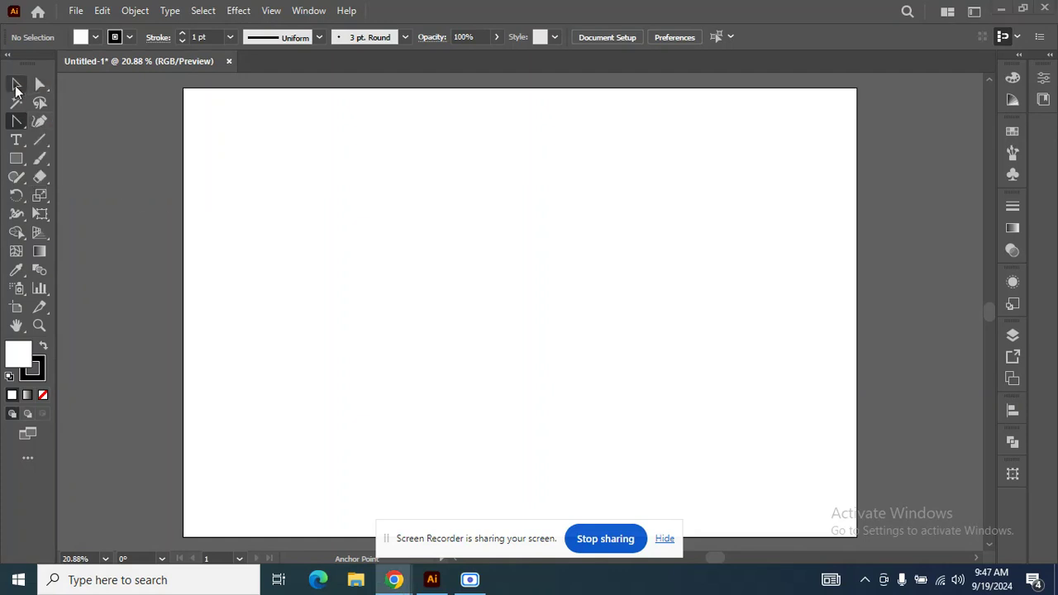
{"action": "left_click", "coordinate": [17, 121]}
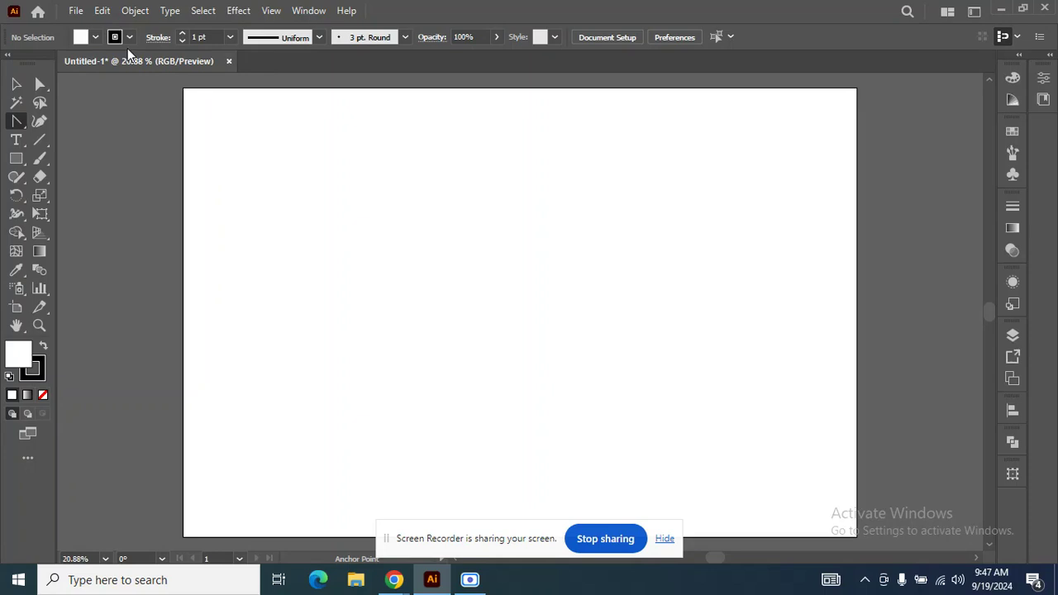
Draw a large square with the Rectangle tool in the upper middle of the artboard.
{"action": "left_click", "coordinate": [16, 161]}
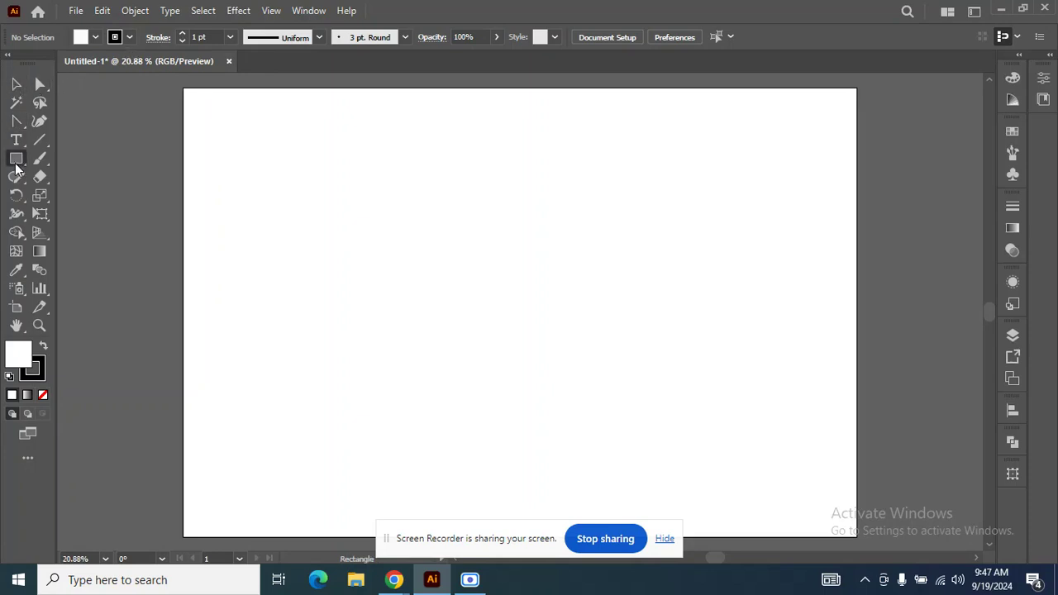
{"action": "left_click", "coordinate": [16, 84]}
{"action": "left_click", "coordinate": [17, 160]}
{"action": "left_click_drag", "start_coordinate": [438, 262], "coordinate": [574, 330]}
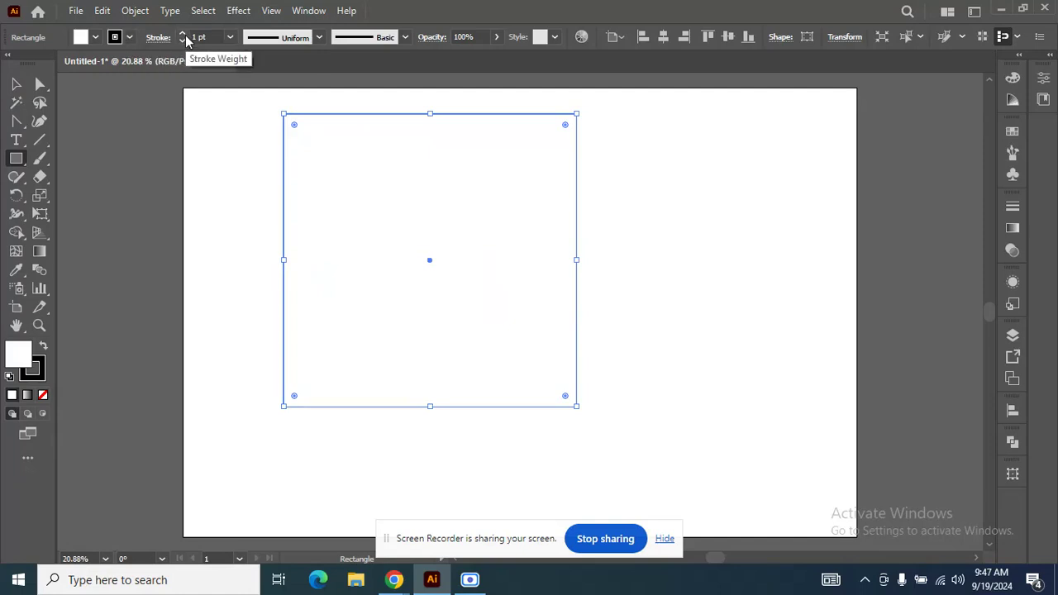
Try the yellow swatch and the orange R=255 G=147 B=30 swatch as the square's fill colour.
{"action": "left_click", "coordinate": [96, 38]}
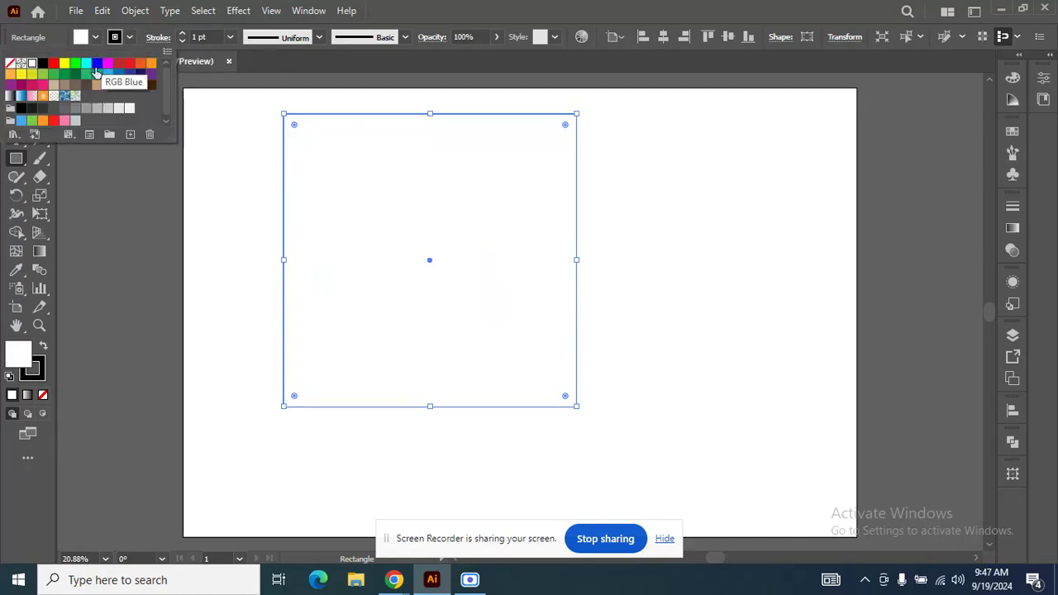
{"action": "left_click", "coordinate": [64, 64]}
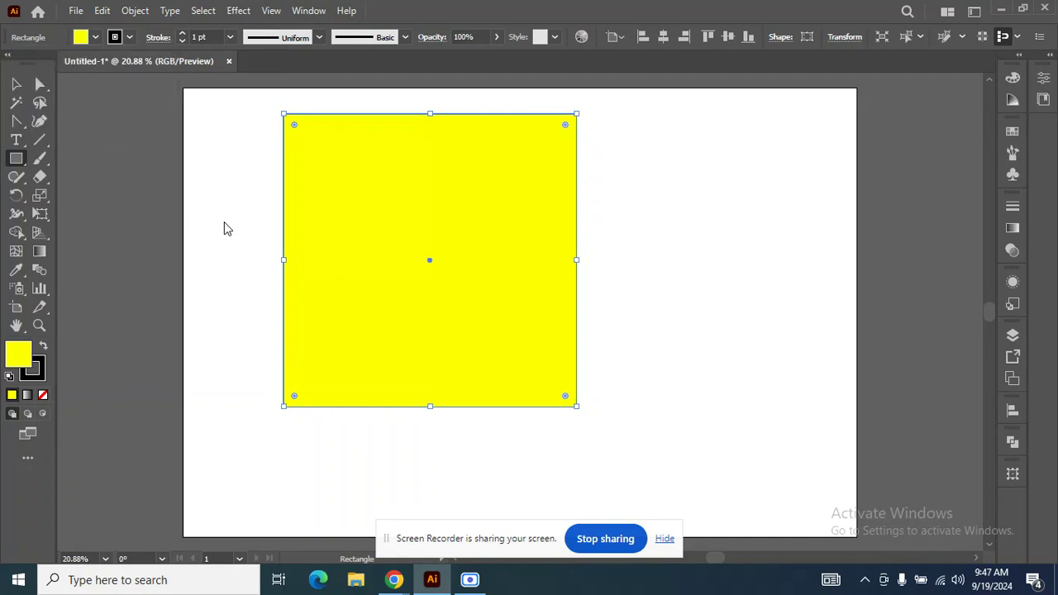
{"action": "left_click", "coordinate": [95, 38]}
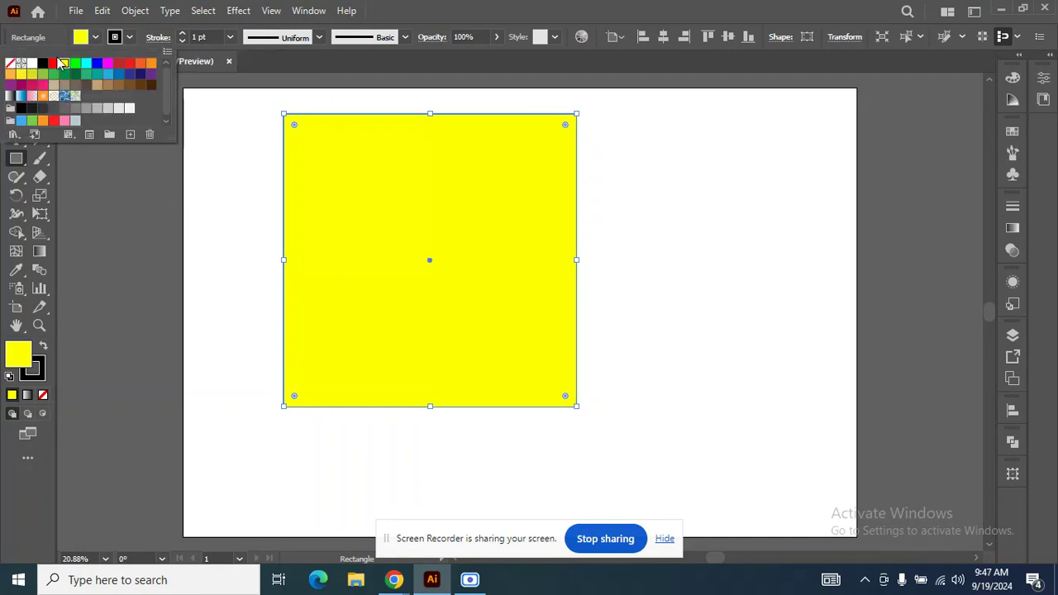
{"action": "left_click", "coordinate": [43, 121]}
{"action": "left_click", "coordinate": [15, 83]}
{"action": "left_click", "coordinate": [168, 167]}
{"action": "left_click", "coordinate": [372, 256]}
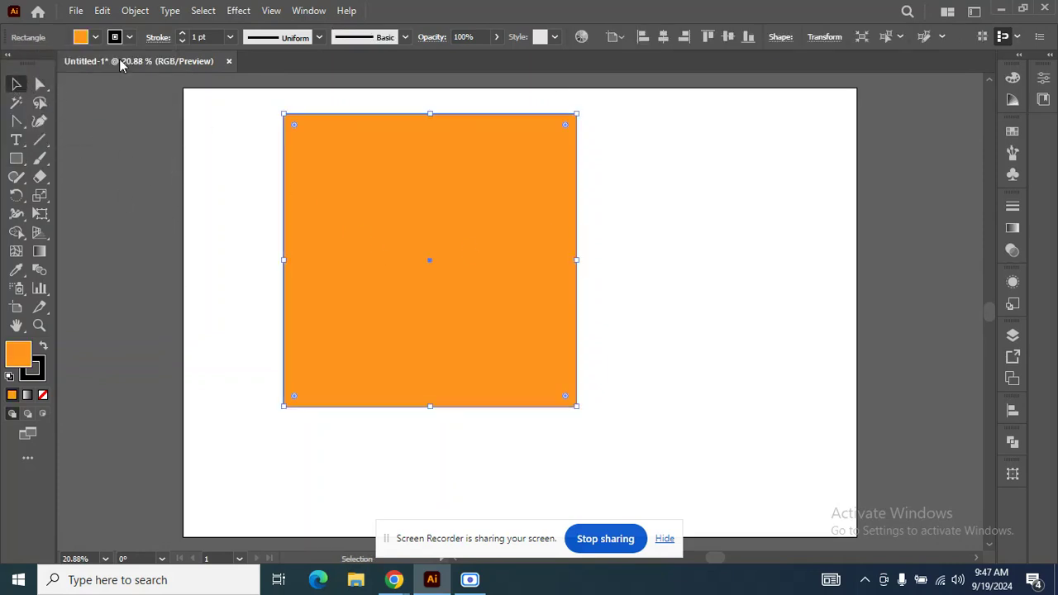
Set the square's fill to the custom blue 1A31D8 in the Color Picker and deselect it.
{"action": "left_click", "coordinate": [95, 38]}
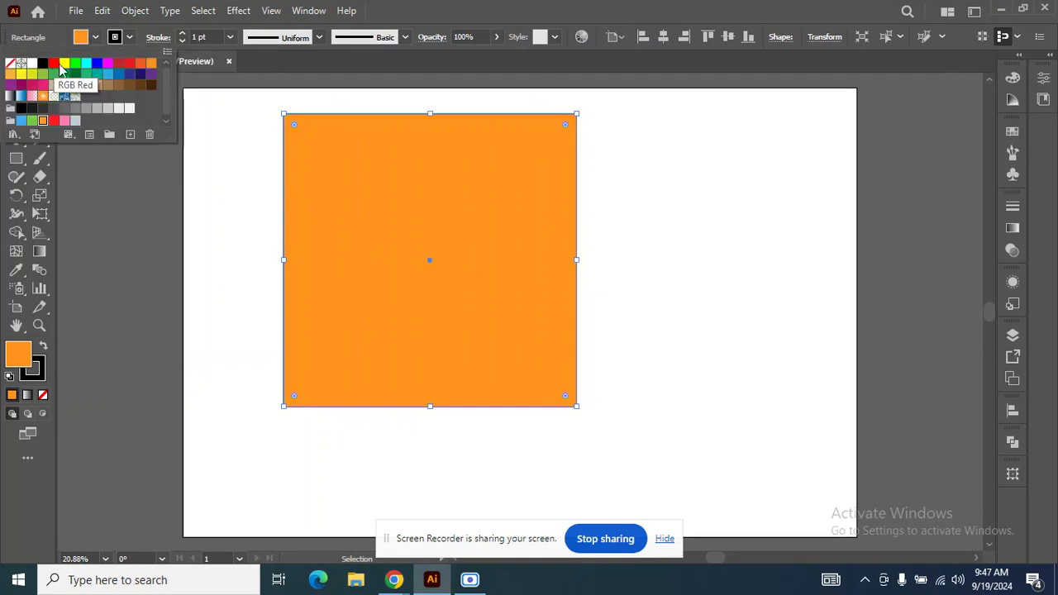
{"action": "left_click", "coordinate": [18, 357]}
{"action": "double_click", "coordinate": [18, 357]}
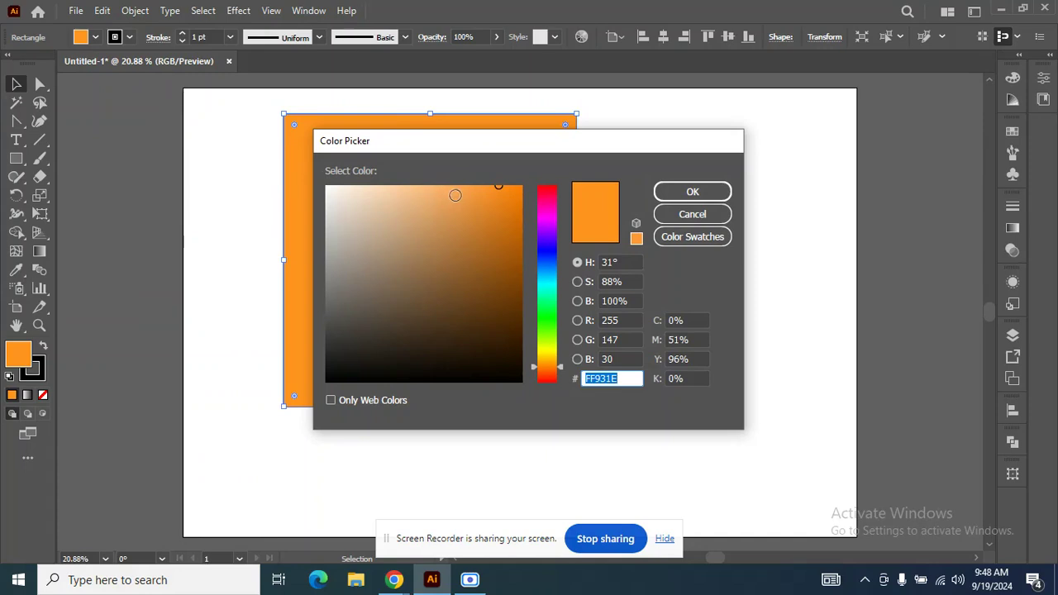
{"action": "left_click", "coordinate": [463, 189]}
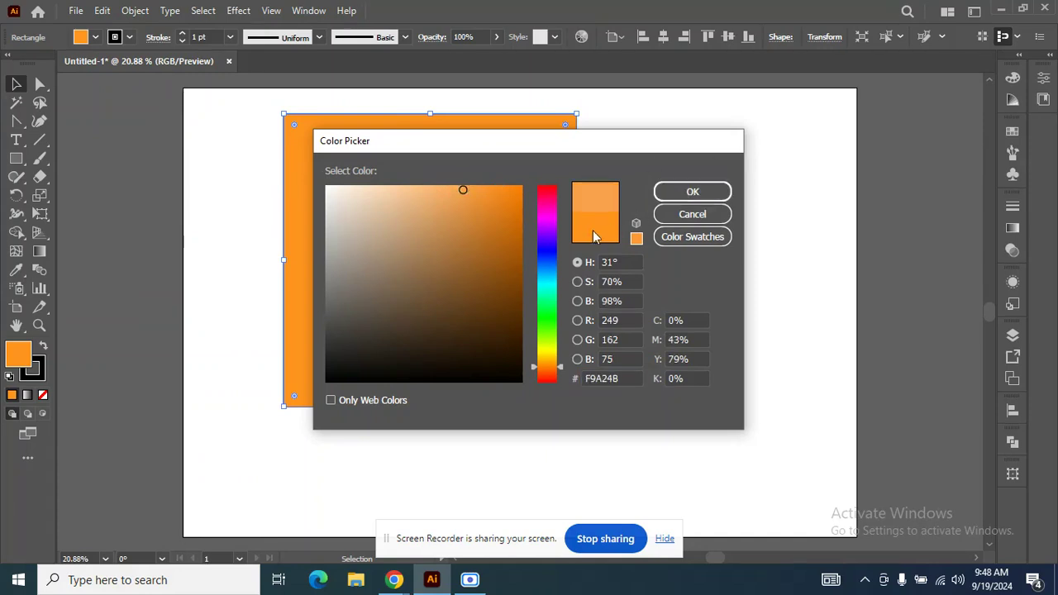
{"action": "left_click", "coordinate": [543, 255]}
{"action": "left_click", "coordinate": [499, 215]}
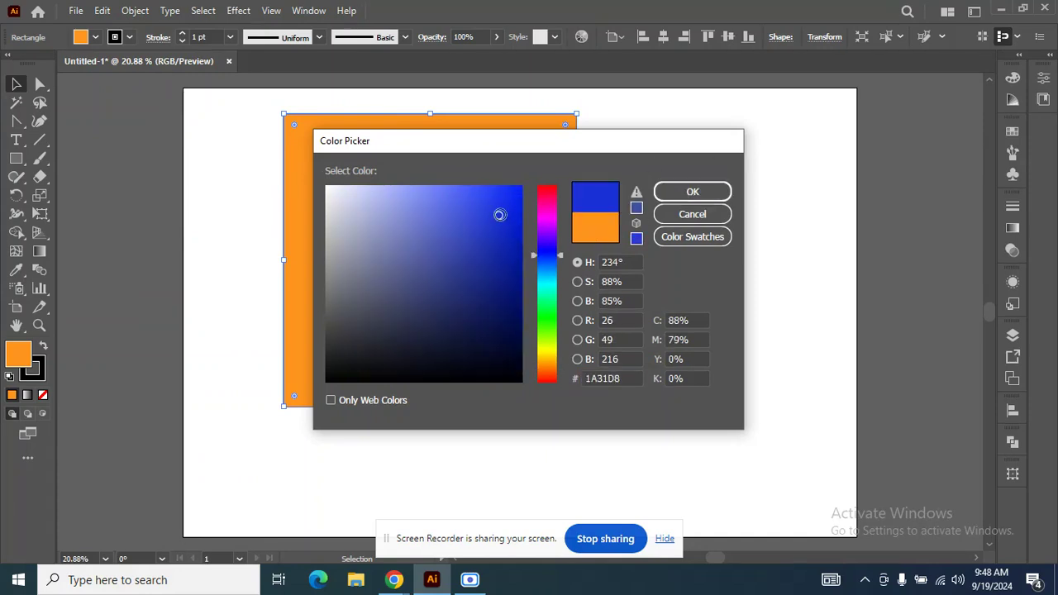
{"action": "left_click", "coordinate": [691, 191]}
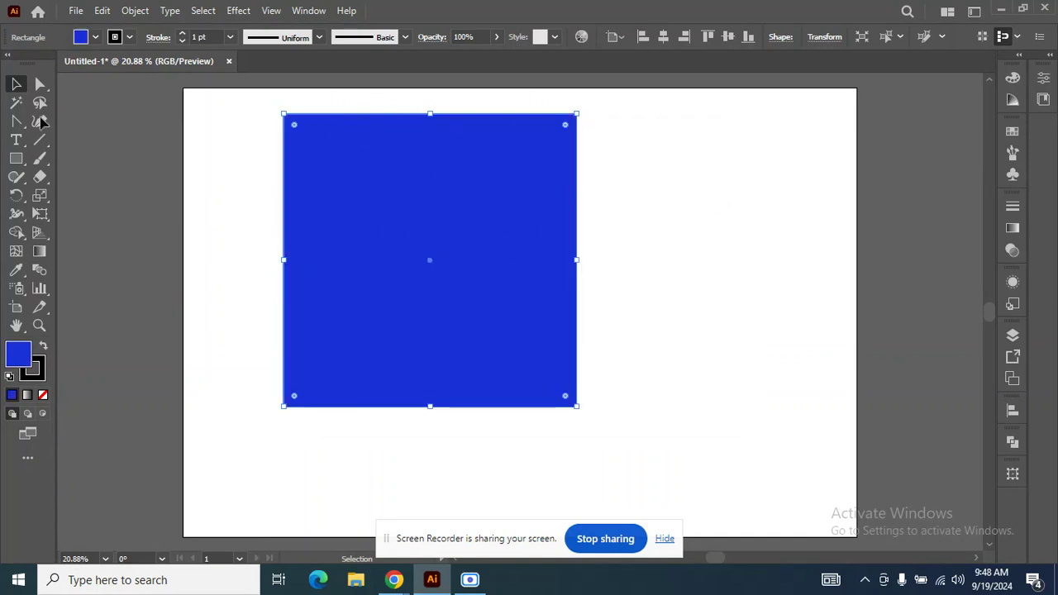
{"action": "left_click", "coordinate": [16, 84]}
{"action": "left_click", "coordinate": [230, 134]}
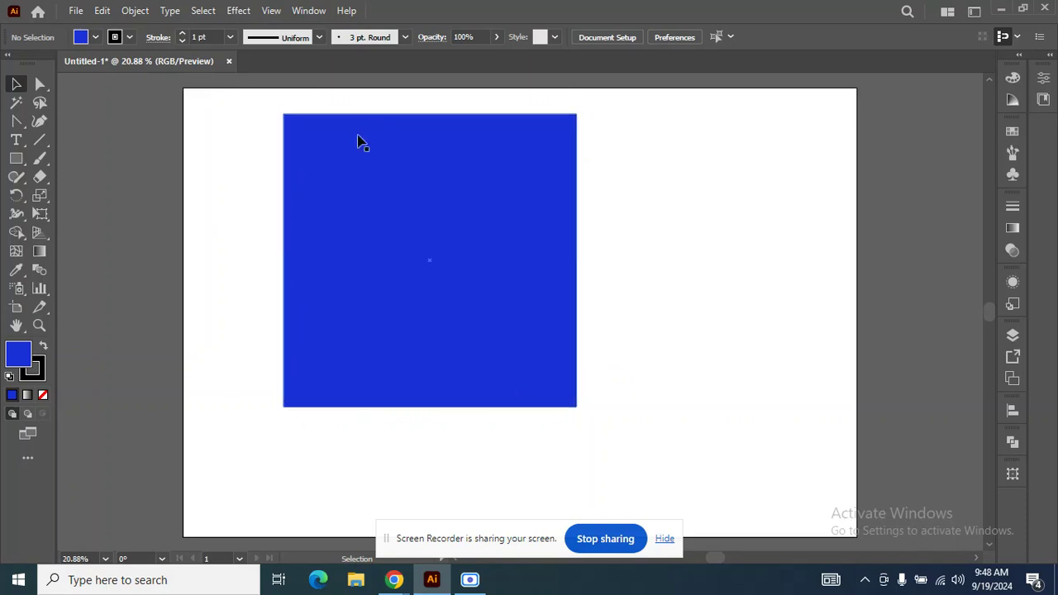
Try to turn the square's stroke red by setting the Color Picker hue to 360°.
{"action": "left_click", "coordinate": [388, 178]}
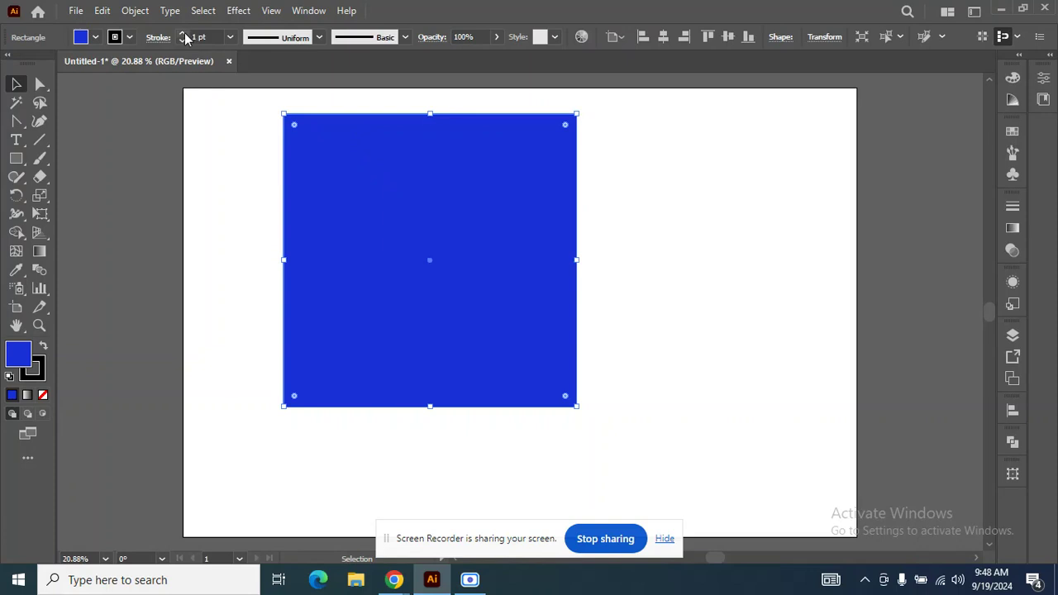
{"action": "left_click", "coordinate": [38, 376]}
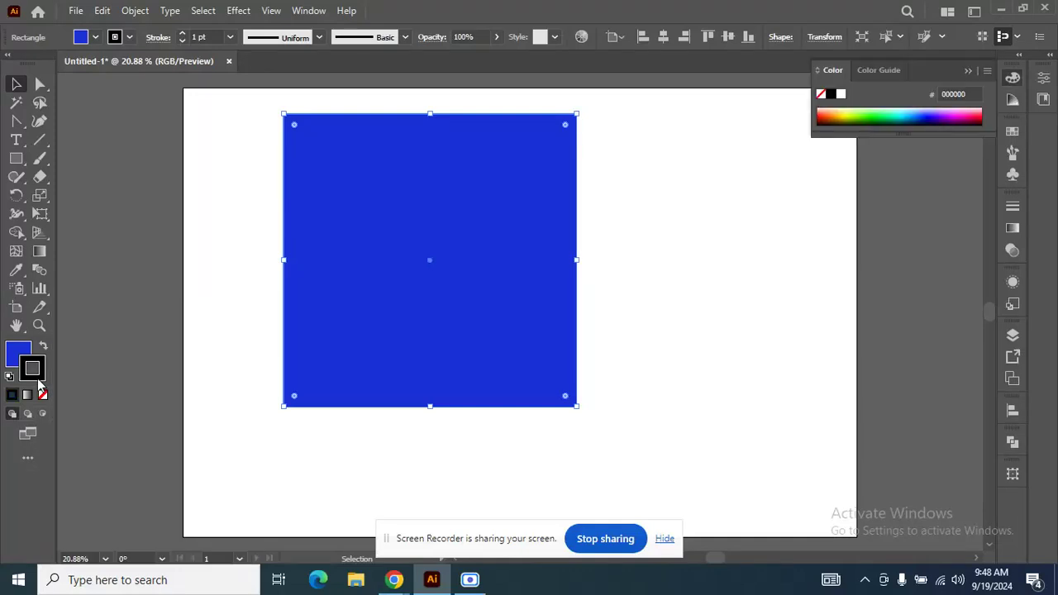
{"action": "double_click", "coordinate": [38, 381]}
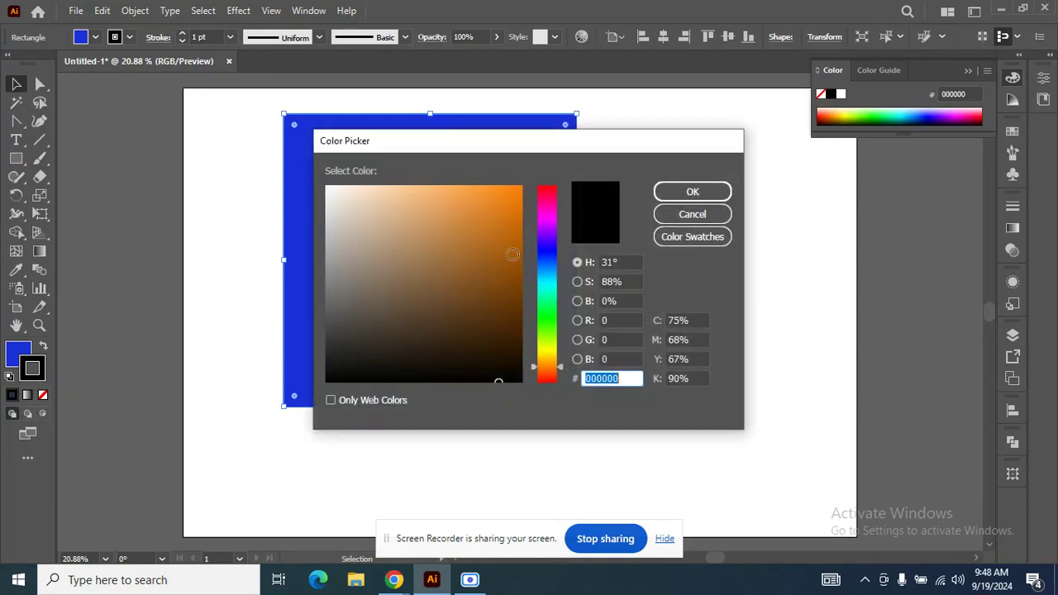
{"action": "mouse_move", "coordinate": [559, 207]}
{"action": "left_mouse_down"}
{"action": "mouse_move", "coordinate": [561, 355]}
{"action": "mouse_move", "coordinate": [561, 193]}
{"action": "mouse_move", "coordinate": [578, 396]}
{"action": "mouse_move", "coordinate": [563, 381]}
{"action": "mouse_move", "coordinate": [559, 191]}
{"action": "left_mouse_up"}
{"action": "left_click_drag", "start_coordinate": [558, 361], "coordinate": [559, 184]}
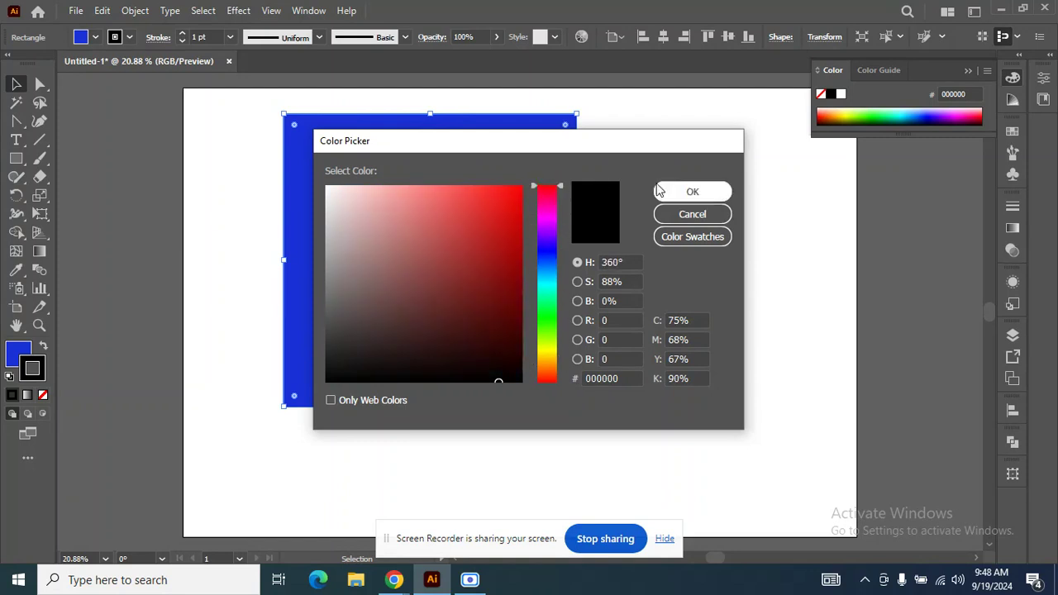
{"action": "left_click", "coordinate": [697, 190]}
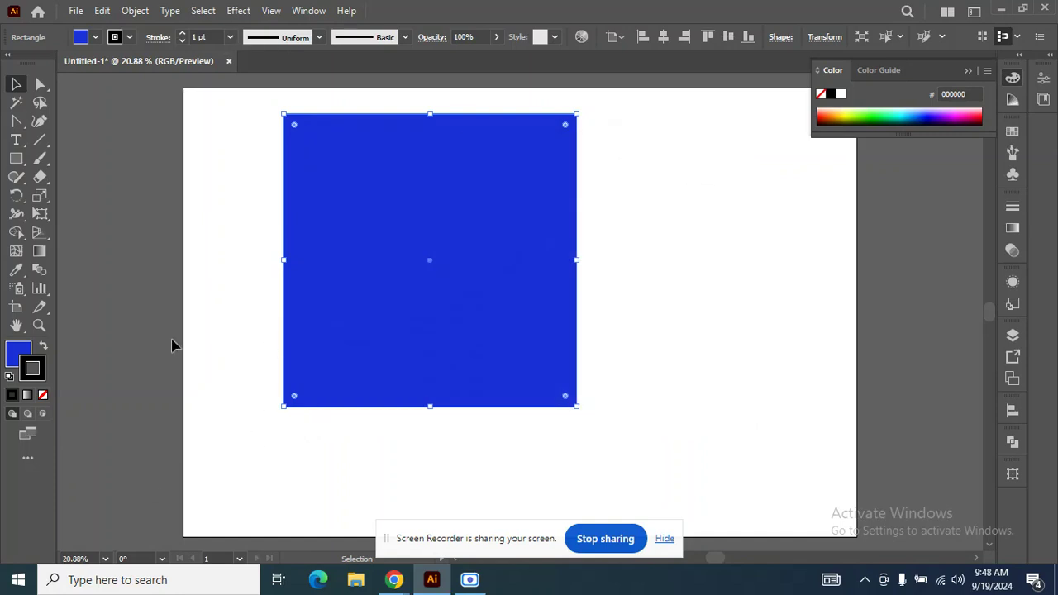
{"action": "left_click", "coordinate": [207, 335]}
Set the square's stroke colour to red FF0303 in the Color Picker and deselect the shape.
{"action": "left_click", "coordinate": [392, 289]}
{"action": "double_click", "coordinate": [33, 378]}
{"action": "mouse_move", "coordinate": [506, 223]}
{"action": "left_mouse_down"}
{"action": "mouse_move", "coordinate": [524, 175]}
{"action": "mouse_move", "coordinate": [557, 167]}
{"action": "mouse_move", "coordinate": [522, 176]}
{"action": "left_mouse_up"}
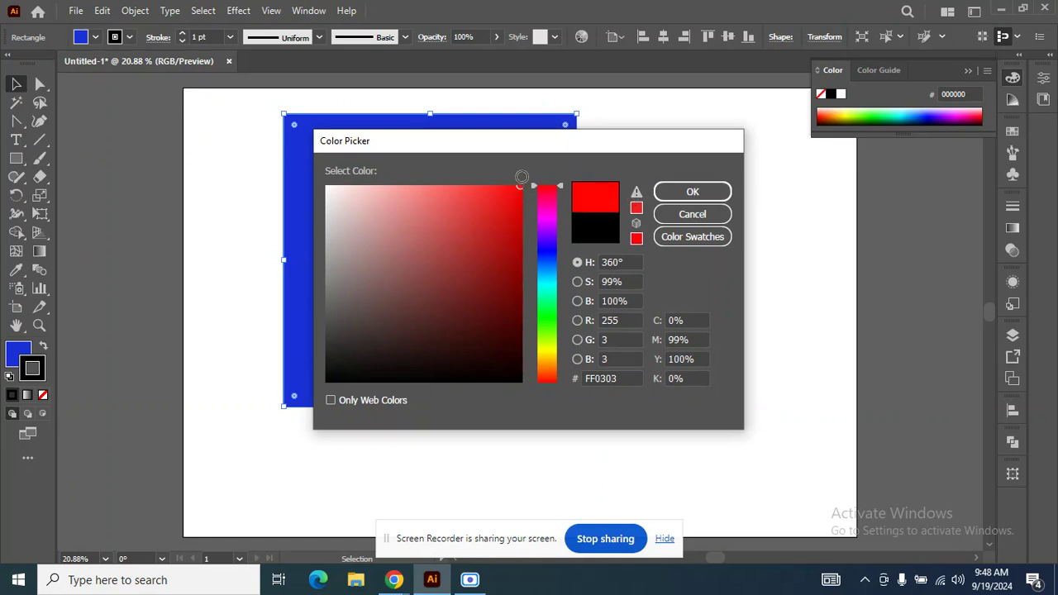
{"action": "left_click", "coordinate": [692, 194]}
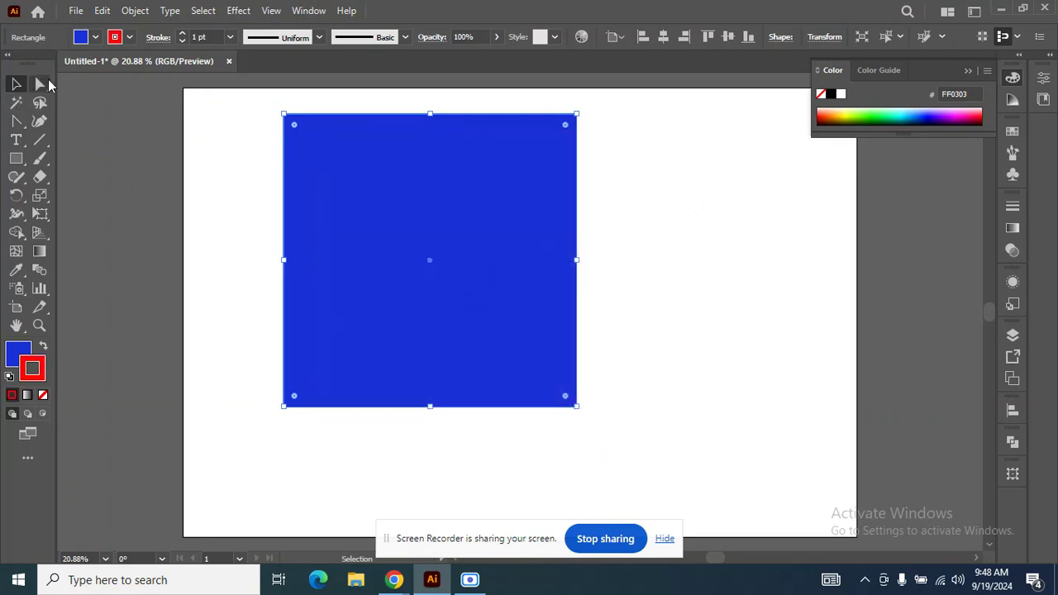
{"action": "left_click", "coordinate": [147, 123]}
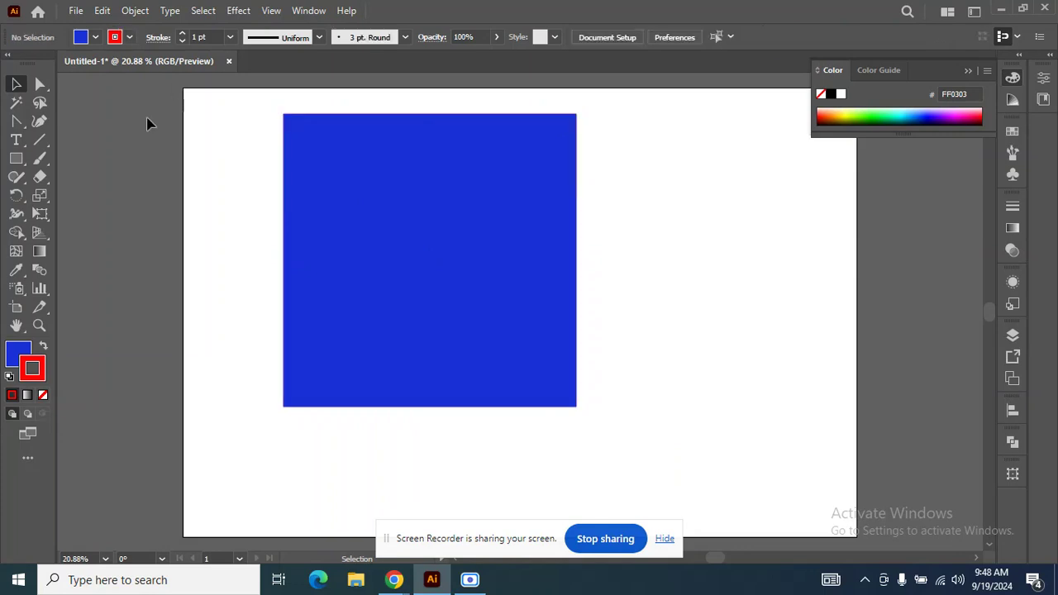
Set the square's stroke weight to 45 pt.
{"action": "left_click", "coordinate": [378, 181]}
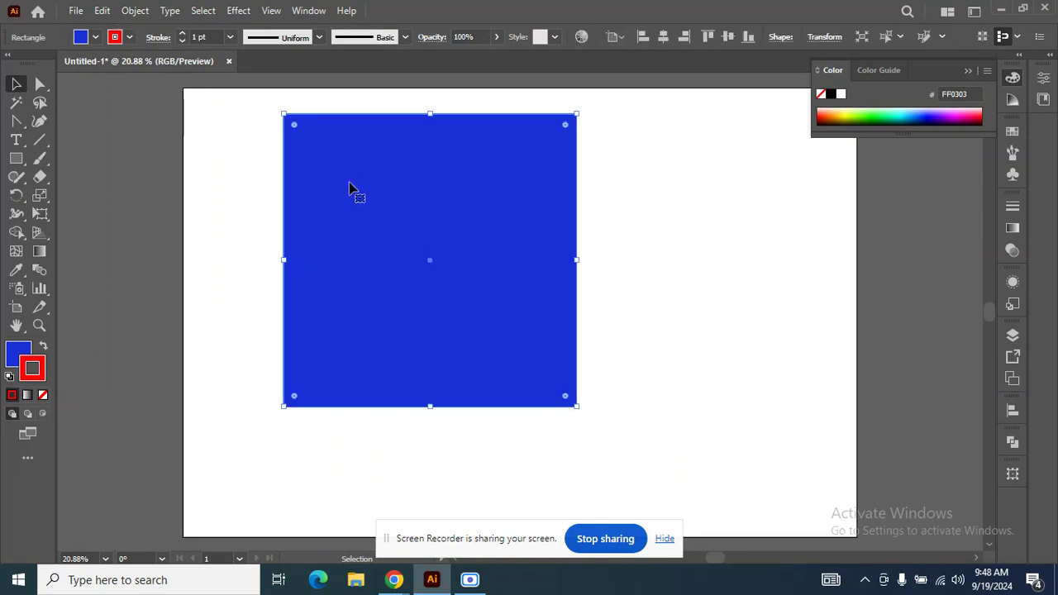
{"action": "left_click", "coordinate": [184, 34]}
{"action": "left_click", "coordinate": [185, 33]}
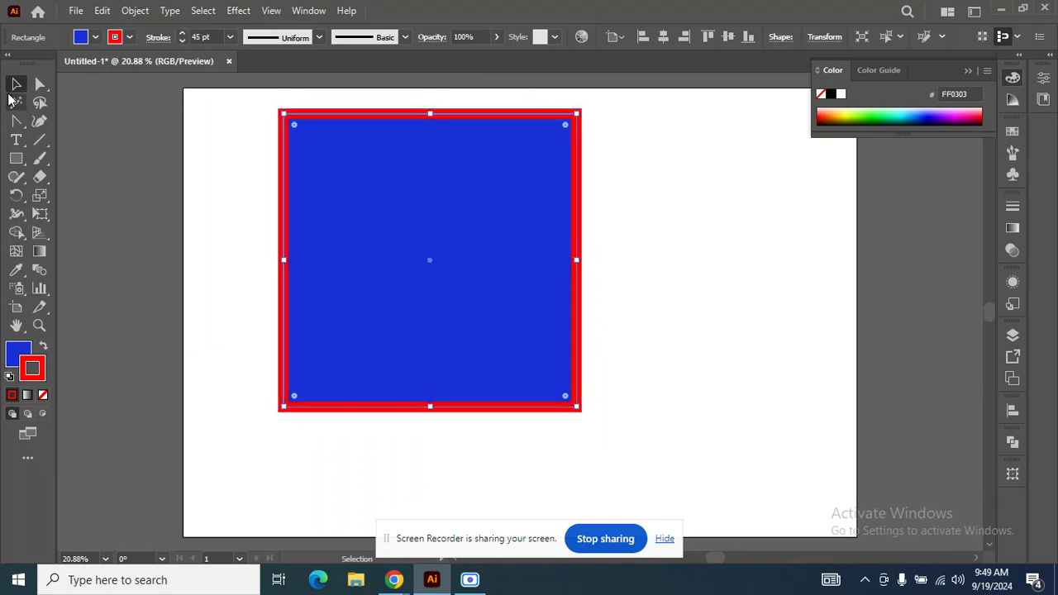
Move the blue square with the red stroke off the artboard onto the empty canvas to its right.
{"action": "left_click", "coordinate": [158, 238]}
{"action": "scroll", "coordinate": [221, 232], "scroll_direction": "down", "scroll_amount": 1}
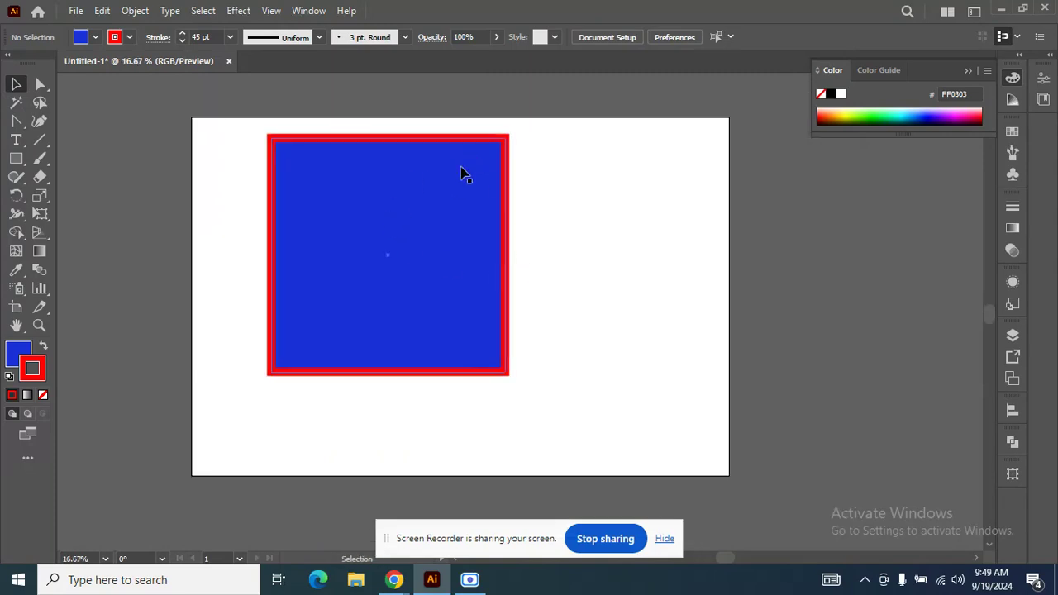
{"action": "scroll", "coordinate": [296, 286], "scroll_direction": "down", "scroll_amount": 1}
{"action": "left_click_drag", "start_coordinate": [299, 284], "coordinate": [715, 252]}
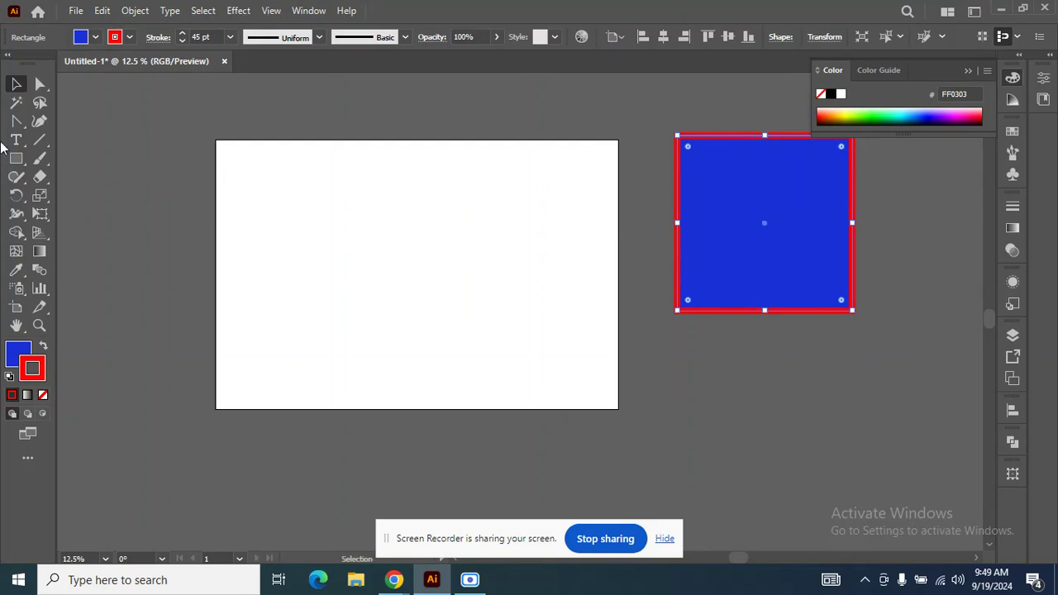
Try a two-point diagonal line with the Pen tool on the empty artboard and undo it.
{"action": "left_click", "coordinate": [17, 122]}
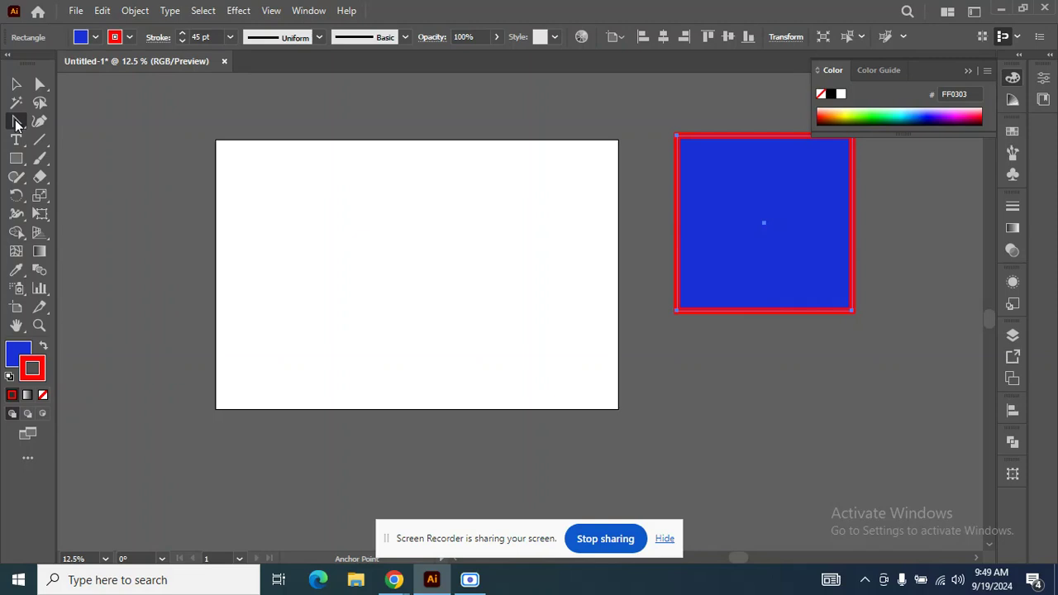
{"action": "left_click", "coordinate": [16, 125], "text": "alt"}
{"action": "left_click", "coordinate": [255, 306]}
{"action": "left_click", "coordinate": [338, 223]}
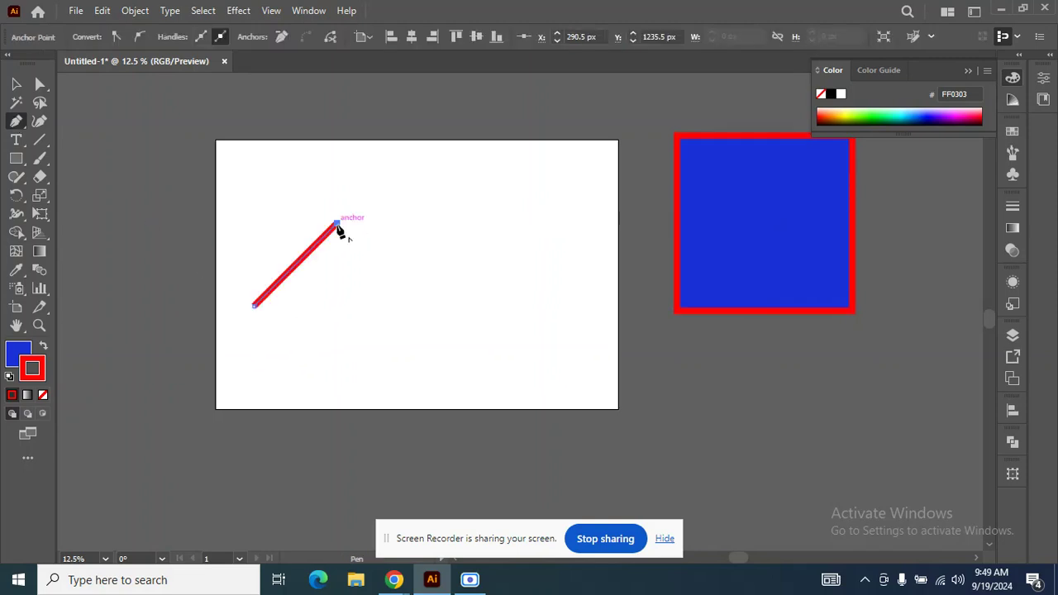
{"action": "scroll", "coordinate": [341, 229], "scroll_direction": "up", "scroll_amount": 2}
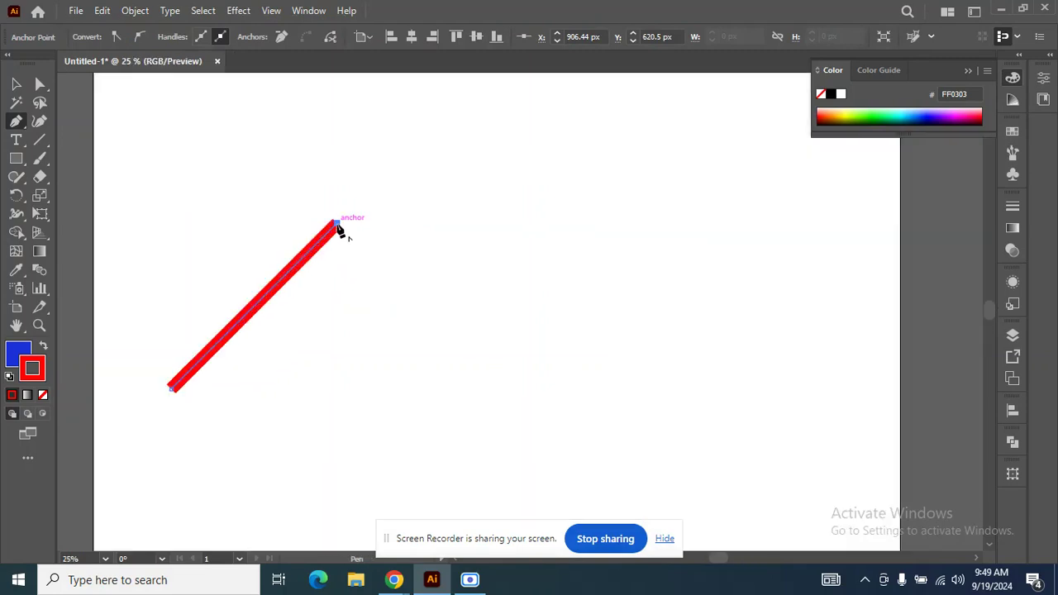
{"action": "scroll", "coordinate": [339, 228], "scroll_direction": "down", "scroll_amount": 1}
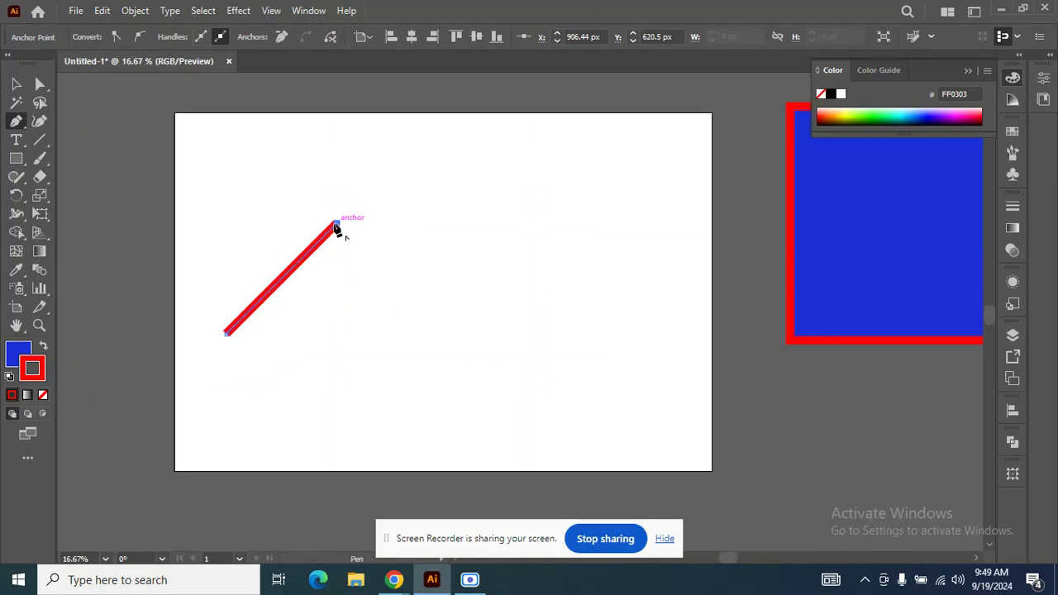
{"action": "key", "text": "ctrl+z"}
{"action": "key", "text": "ctrl+z"}
{"action": "key", "text": "ctrl+z"}
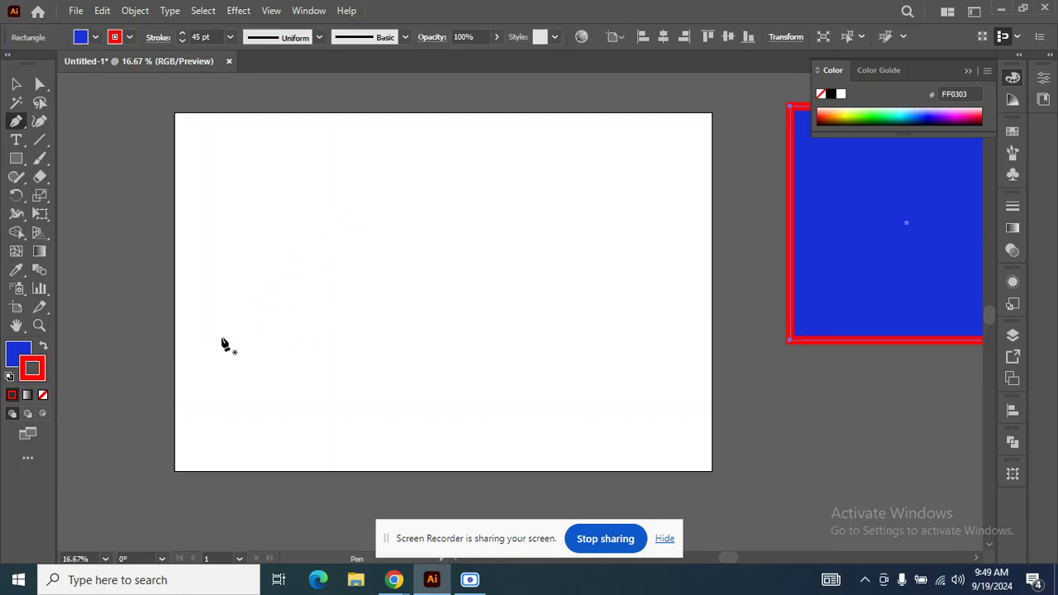
Try a longer diagonal Pen tool line rising across the artboard's left half and undo it.
{"action": "left_click", "coordinate": [223, 339]}
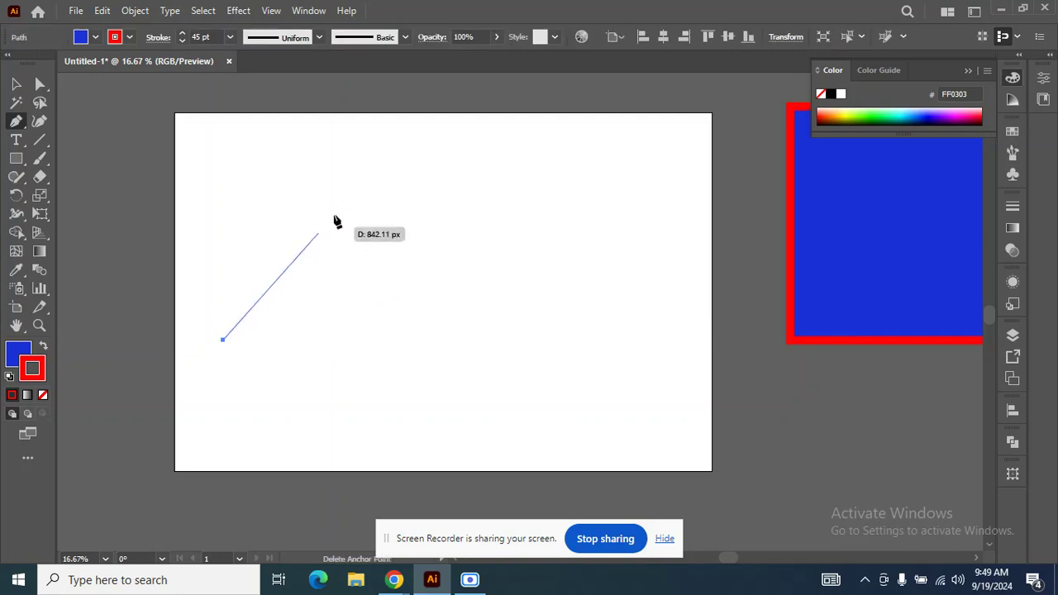
{"action": "left_click", "coordinate": [372, 186]}
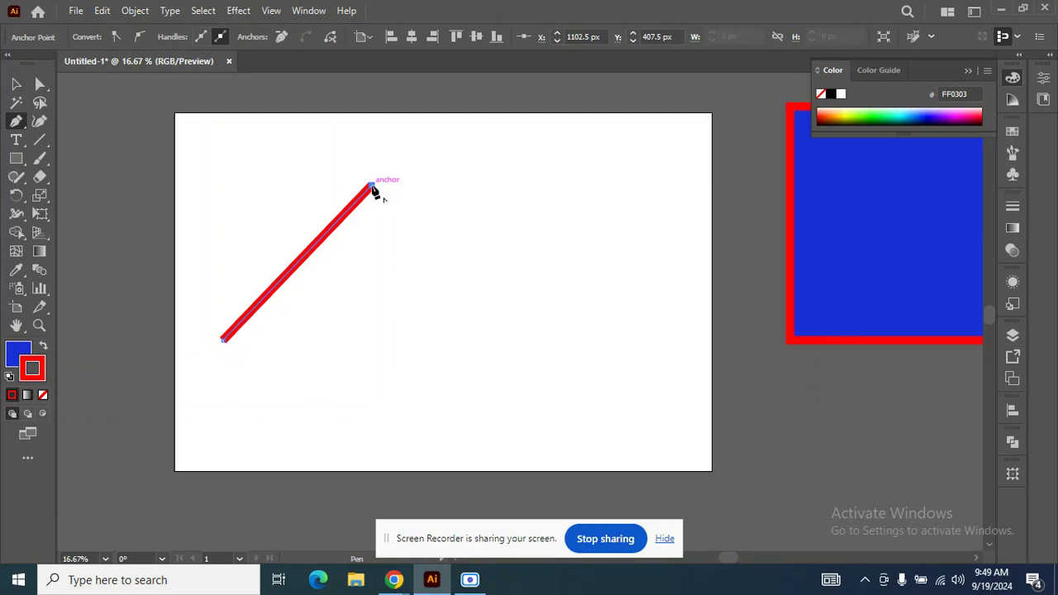
{"action": "key", "text": "ctrl+z"}
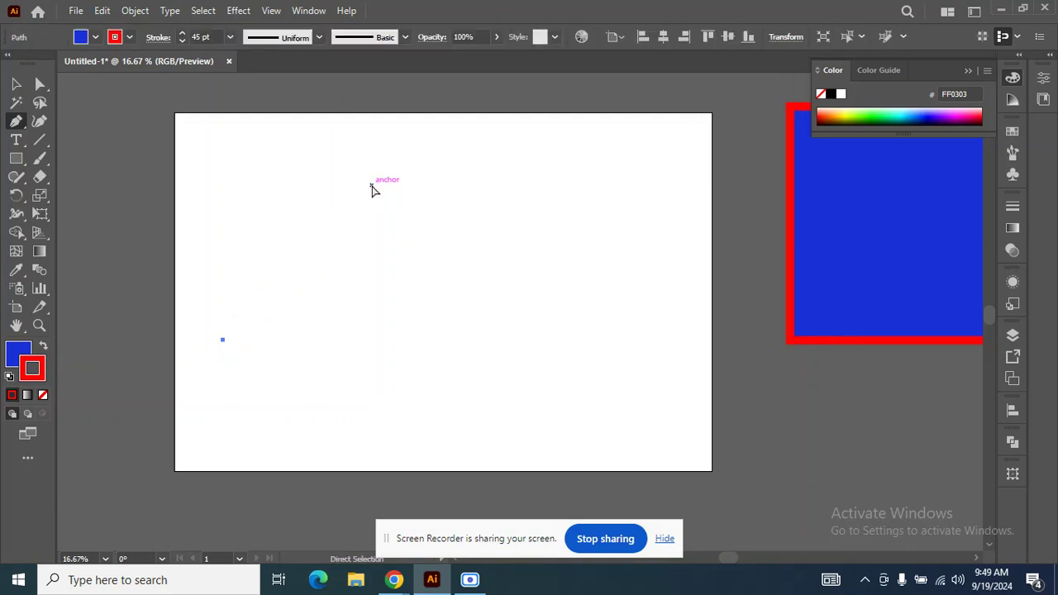
{"action": "key", "text": "ctrl+z"}
Draw a closed, slanted four-sided shape with straight Pen tool segments, ending on its starting anchor.
{"action": "left_click", "coordinate": [223, 347]}
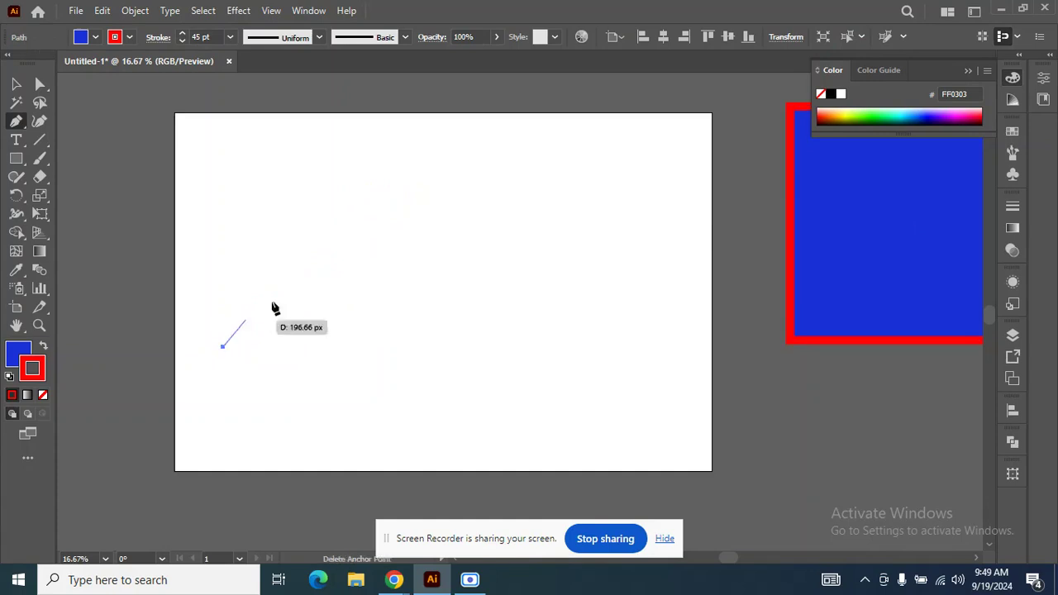
{"action": "left_click", "coordinate": [373, 180]}
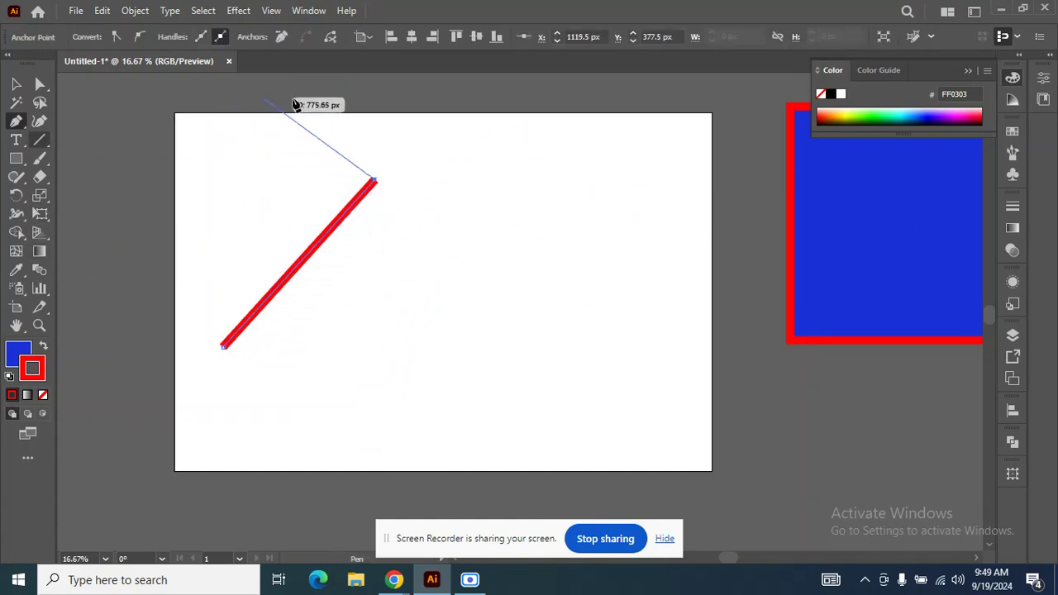
{"action": "scroll", "coordinate": [326, 173], "scroll_direction": "up", "scroll_amount": 1}
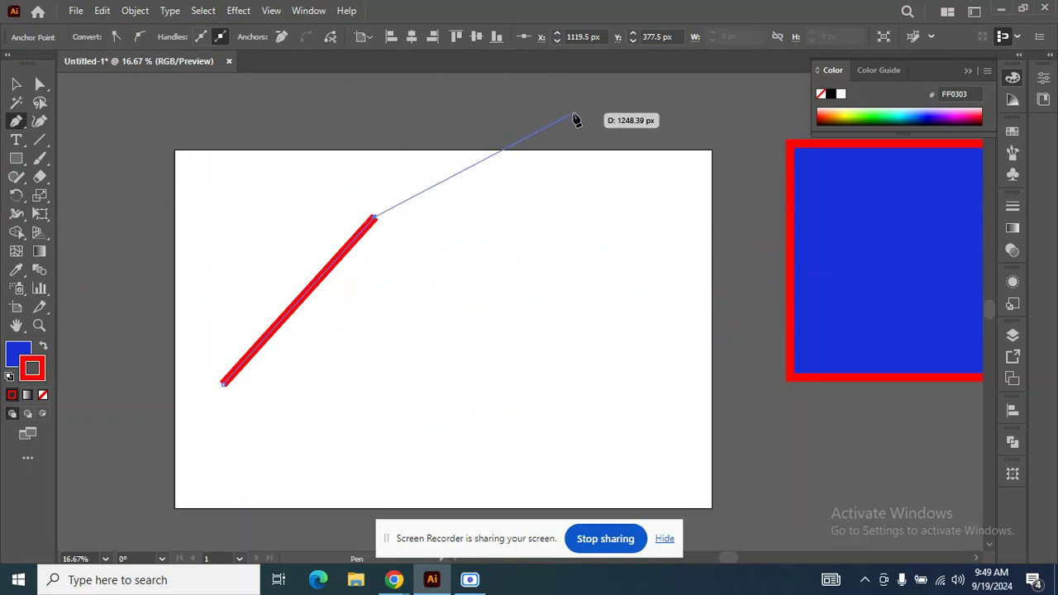
{"action": "left_click", "coordinate": [512, 281]}
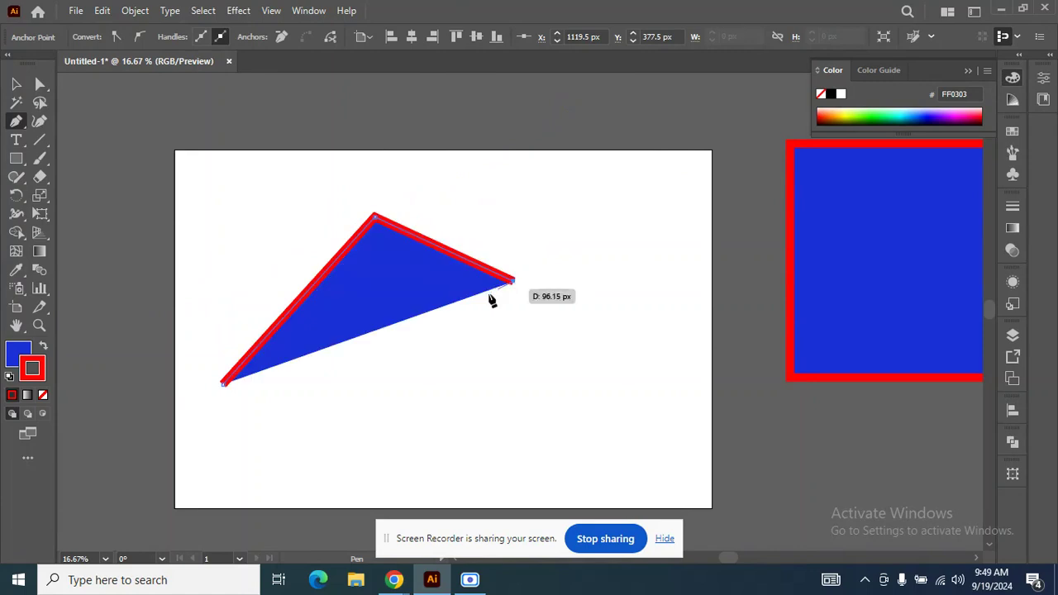
{"action": "left_click", "coordinate": [403, 402]}
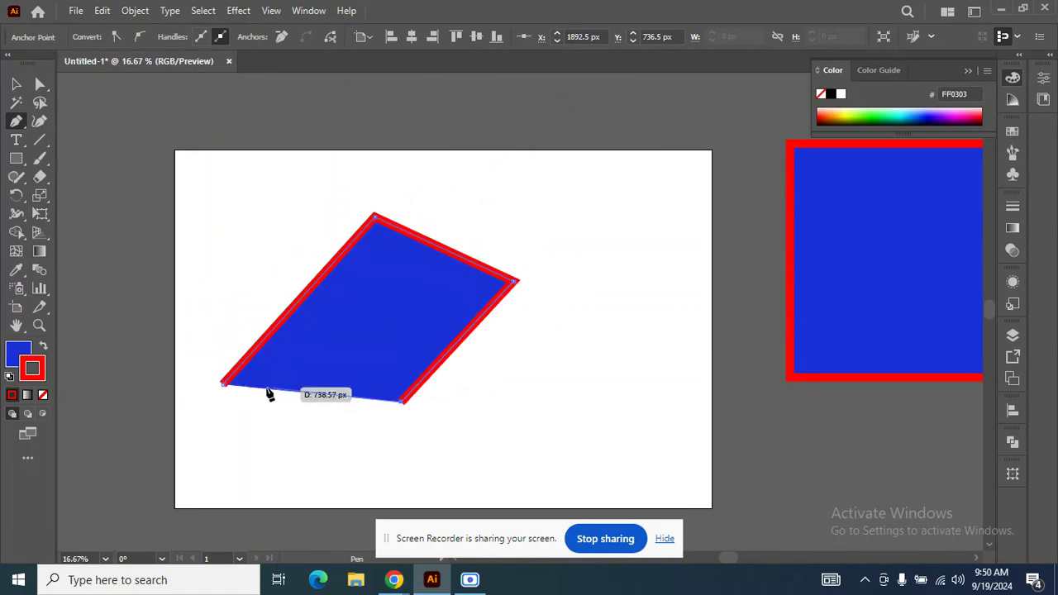
{"action": "left_click", "coordinate": [222, 384]}
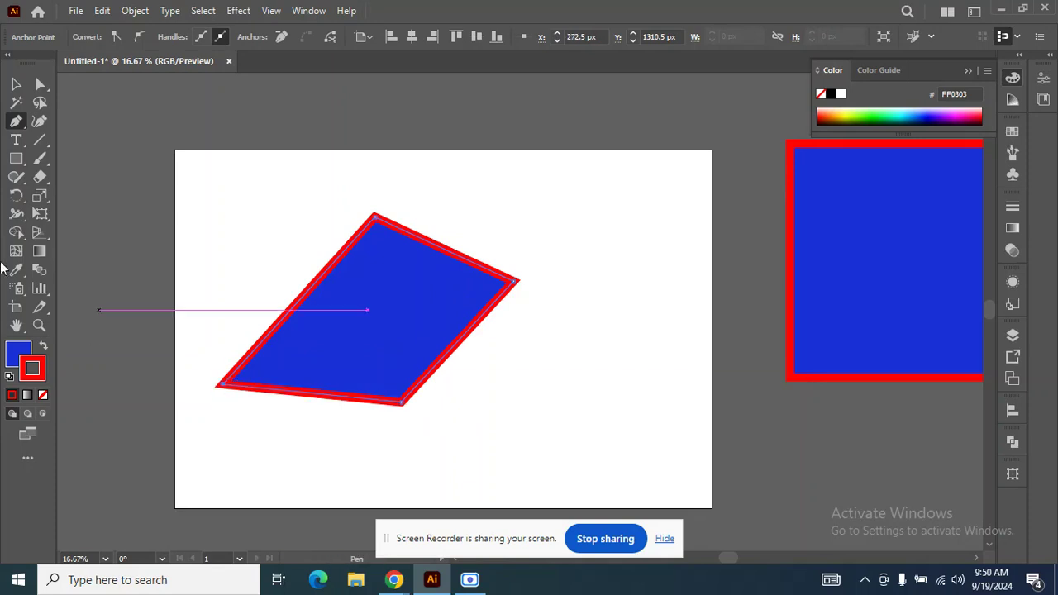
Move the four-sided shape about 501 px right and 298 px up, and deselect it.
{"action": "left_click", "coordinate": [20, 84]}
{"action": "left_click_drag", "start_coordinate": [303, 361], "coordinate": [392, 306]}
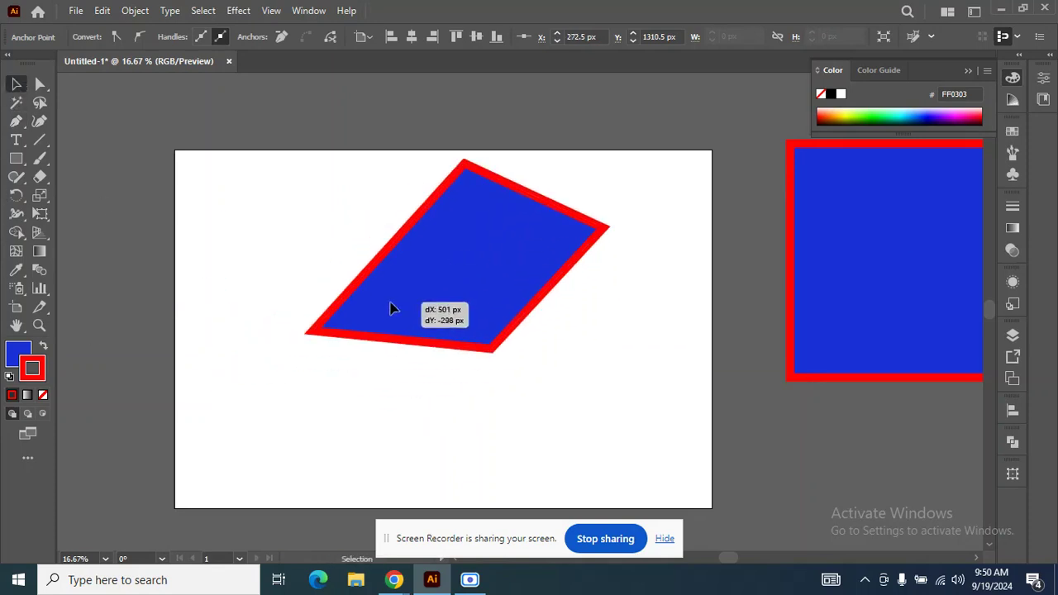
{"action": "left_click", "coordinate": [305, 362]}
Set the four-sided shape's fill to None, keeping its red stroke, and deselect it.
{"action": "left_click", "coordinate": [325, 339]}
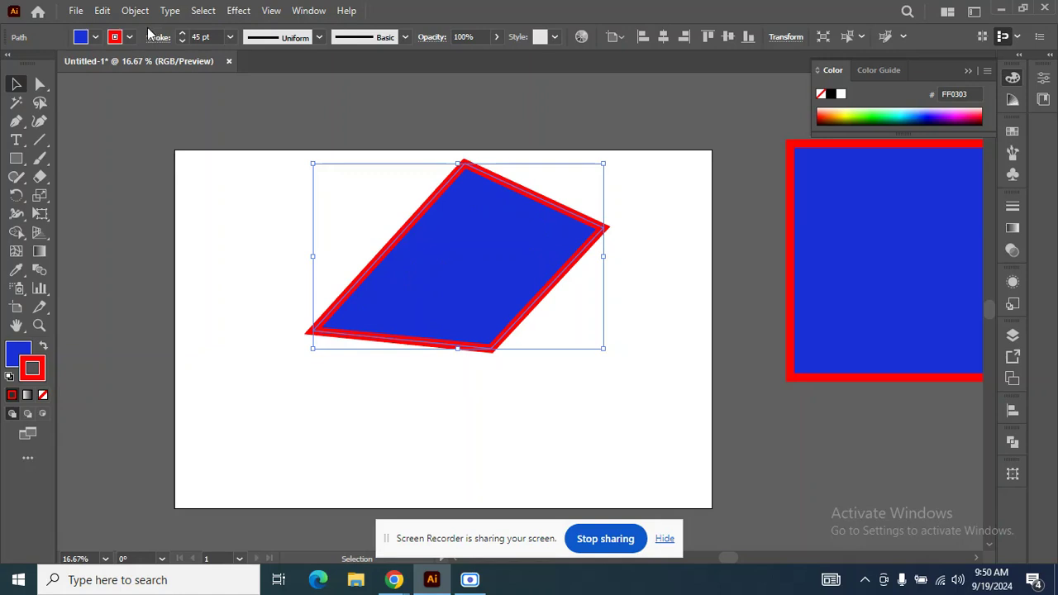
{"action": "left_click", "coordinate": [96, 37]}
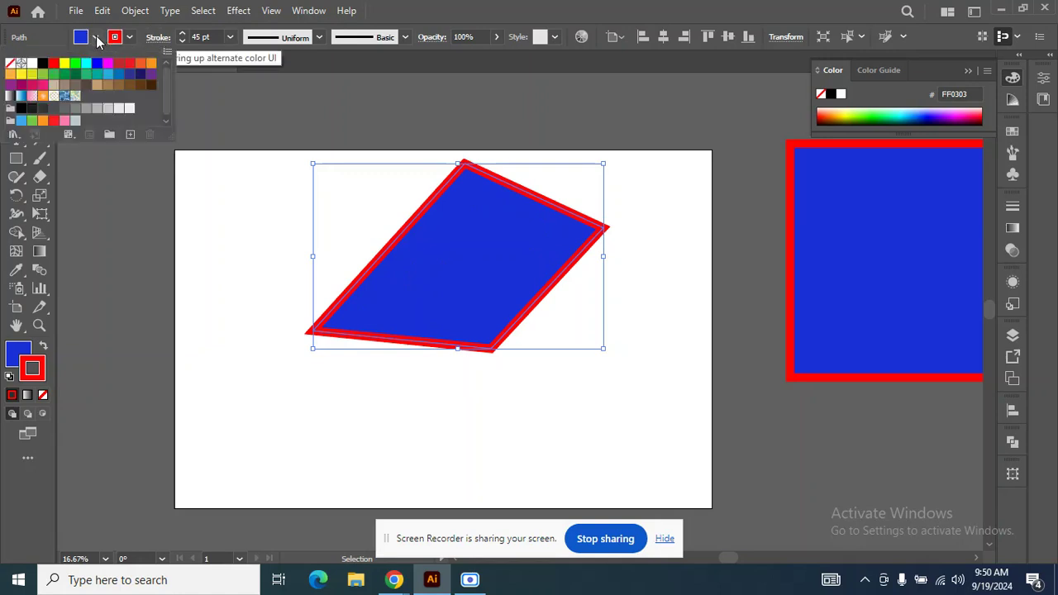
{"action": "left_click", "coordinate": [10, 65]}
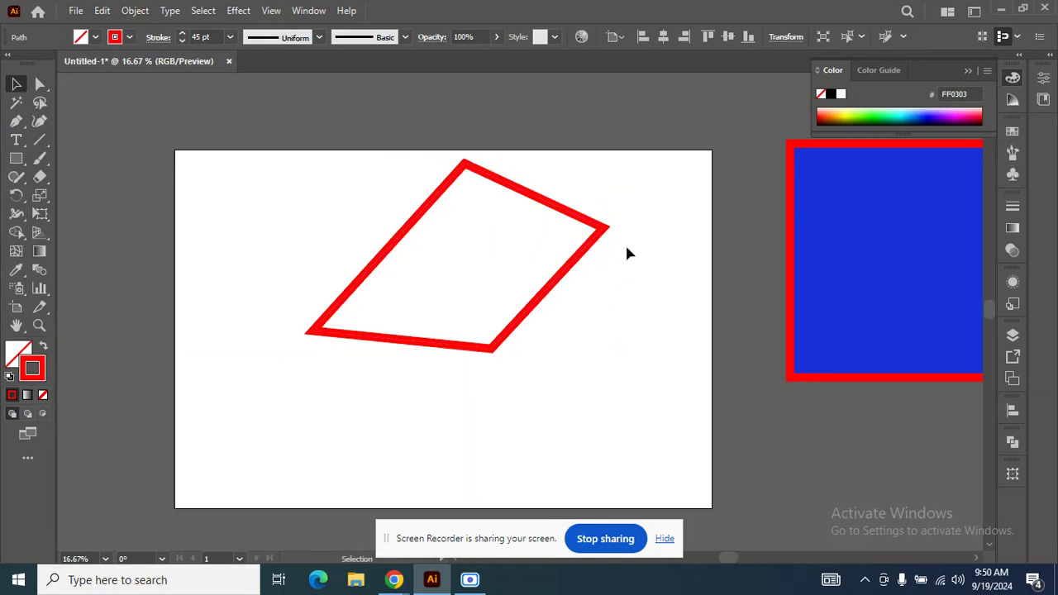
{"action": "left_click", "coordinate": [625, 243]}
Apply the solid red FF0303 colour to the four-sided shape's fill.
{"action": "left_click", "coordinate": [595, 239]}
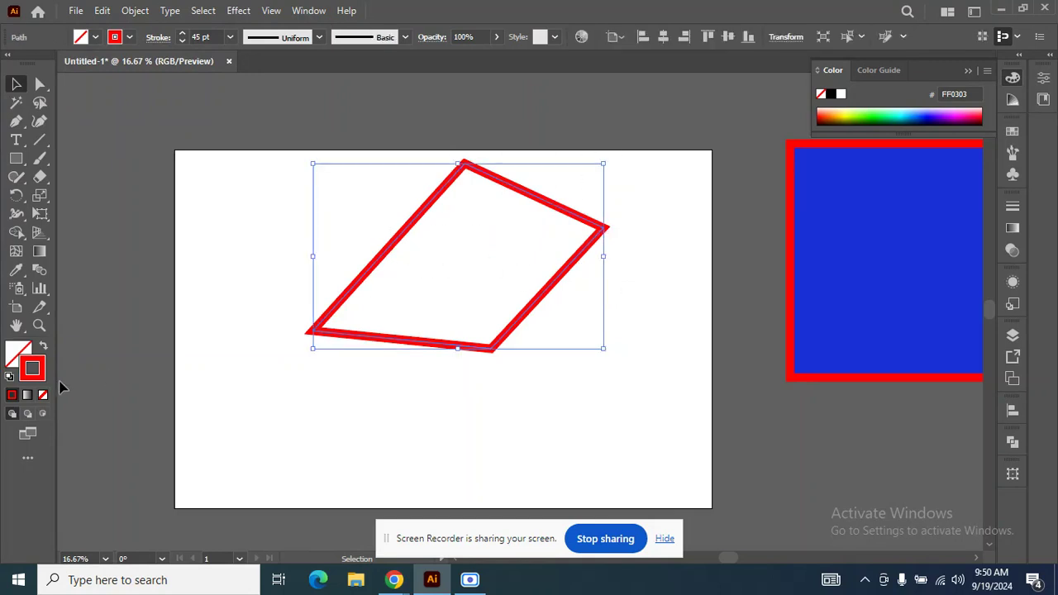
{"action": "left_click", "coordinate": [15, 353]}
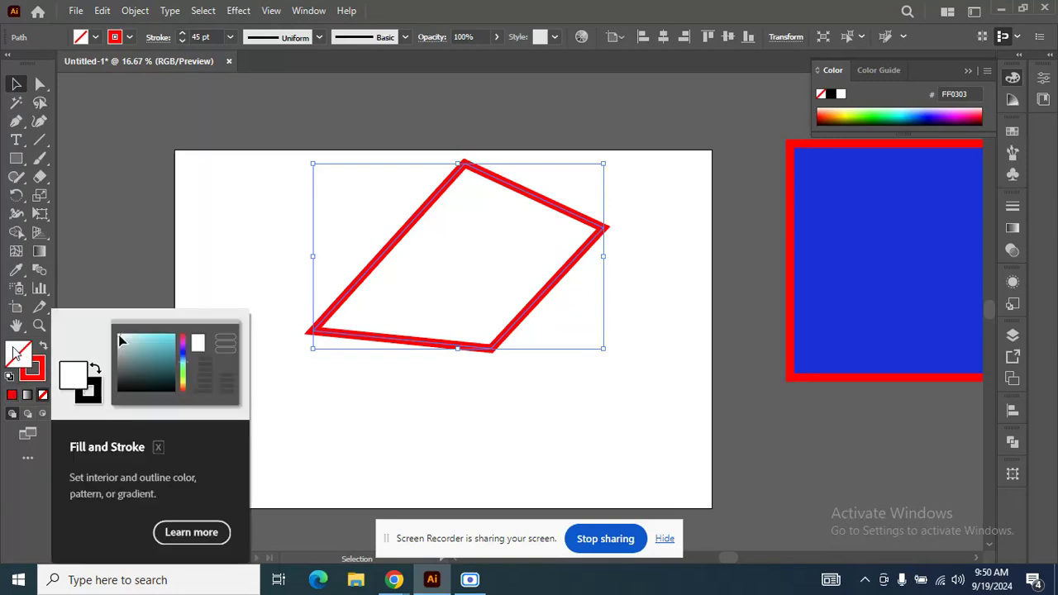
{"action": "left_click", "coordinate": [12, 397]}
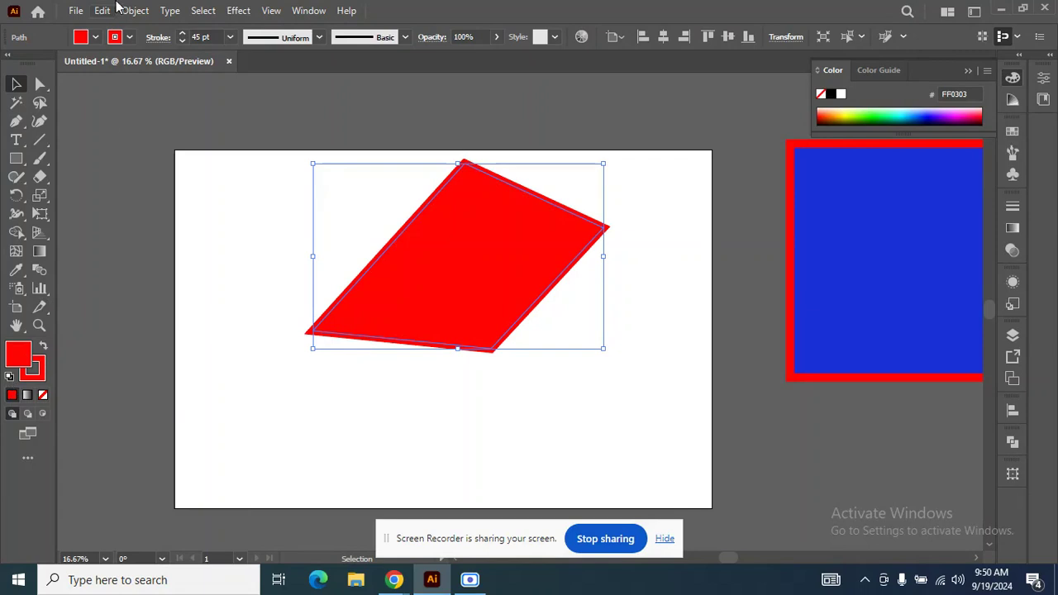
Set the four-sided shape's fill to the magenta FF00FF swatch and deselect it.
{"action": "left_click", "coordinate": [95, 38]}
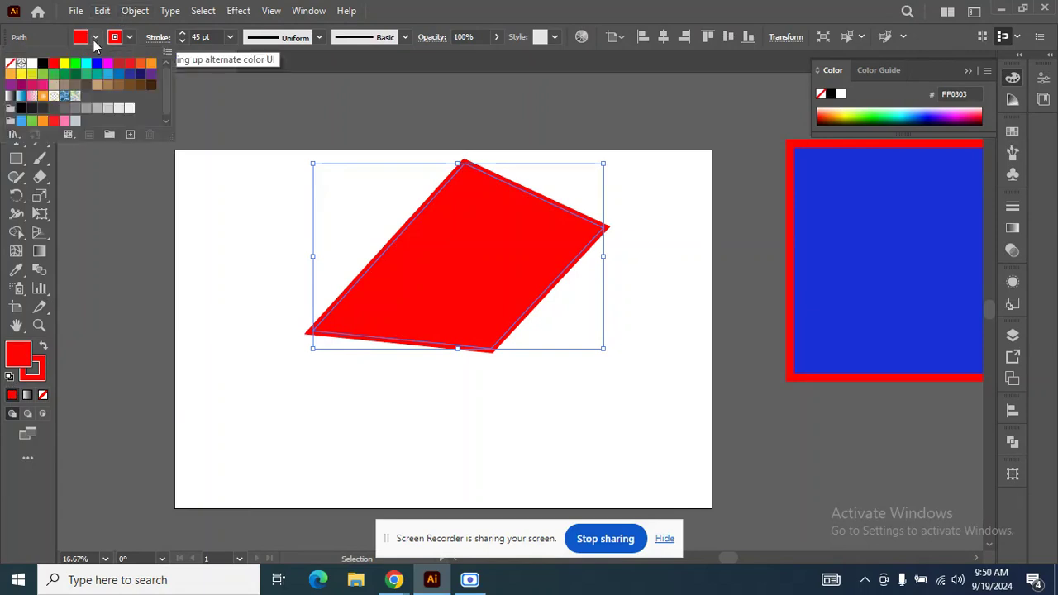
{"action": "left_click", "coordinate": [107, 64]}
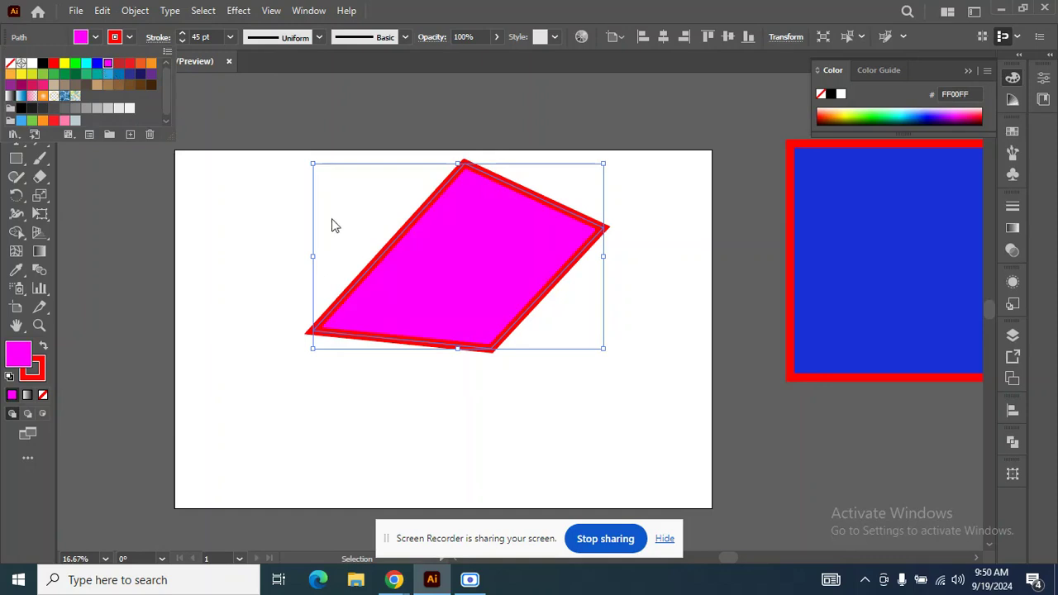
{"action": "left_click", "coordinate": [267, 215]}
{"action": "left_click", "coordinate": [267, 215]}
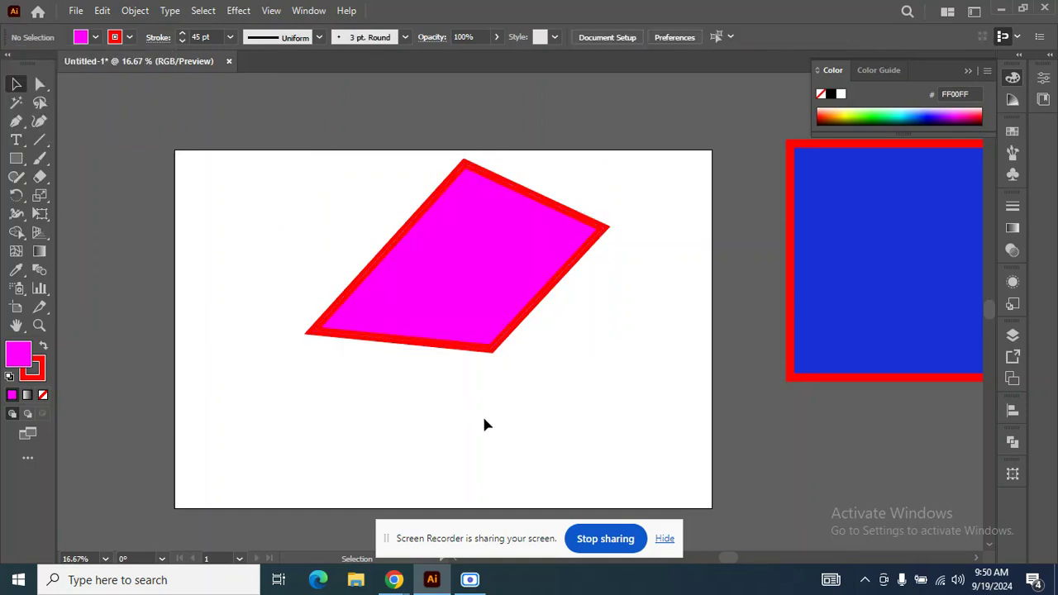
Move the magenta four-sided shape off the artboard so it overlaps the blue square.
{"action": "scroll", "coordinate": [408, 294], "scroll_direction": "down", "scroll_amount": 1}
{"action": "left_click_drag", "start_coordinate": [413, 297], "coordinate": [678, 241]}
{"action": "scroll", "coordinate": [374, 321], "scroll_direction": "up", "scroll_amount": 1}
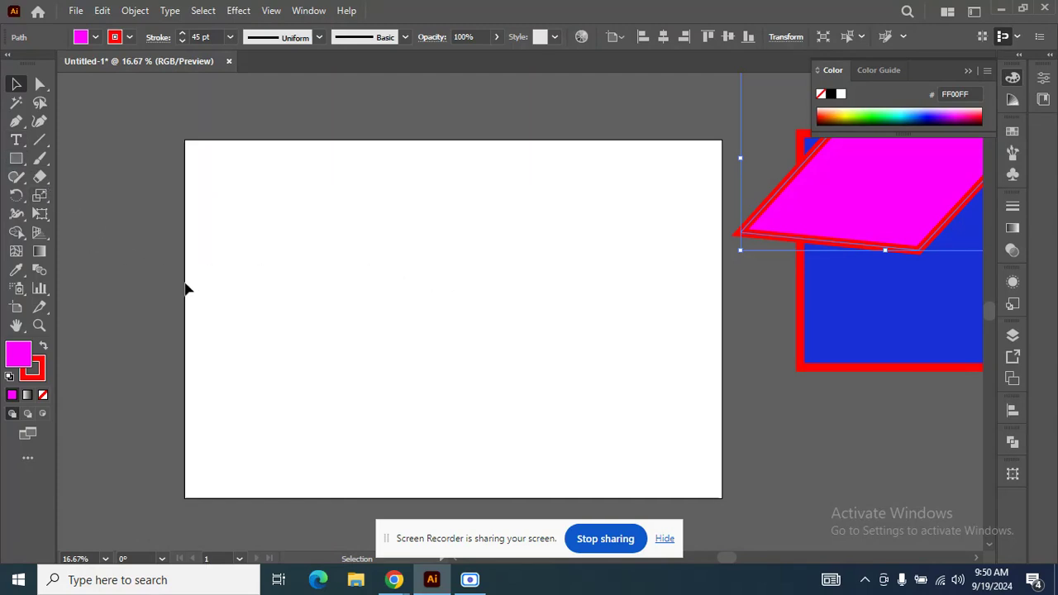
Try a rectangle with the Rectangle tool in the artboard's upper-left area and undo it.
{"action": "left_click", "coordinate": [18, 164]}
{"action": "right_click", "coordinate": [18, 166]}
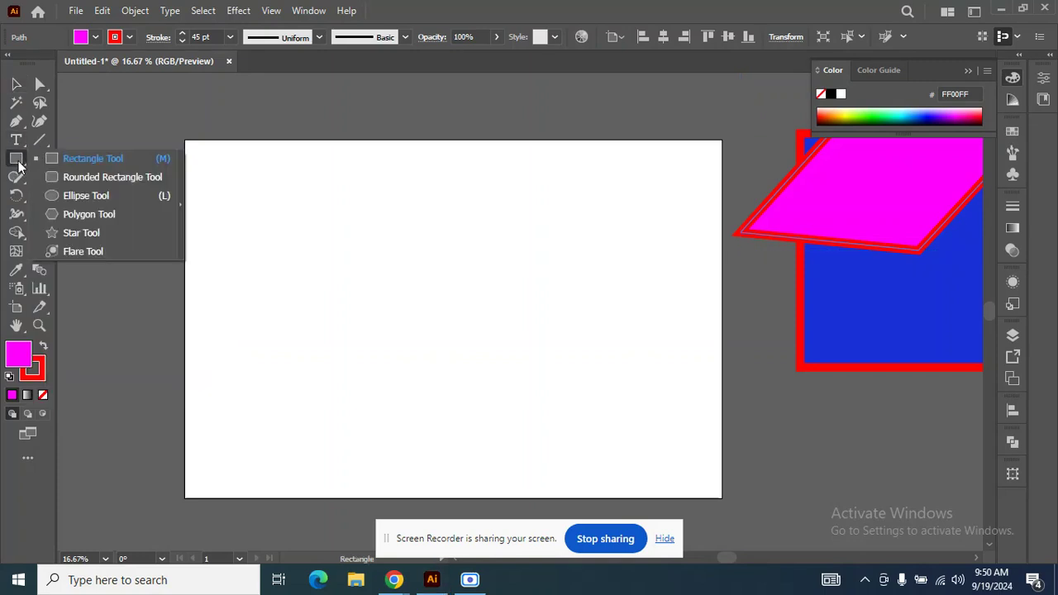
{"action": "left_click", "coordinate": [60, 162]}
{"action": "left_click_drag", "start_coordinate": [224, 193], "coordinate": [407, 321]}
{"action": "key", "text": "ctrl+z"}
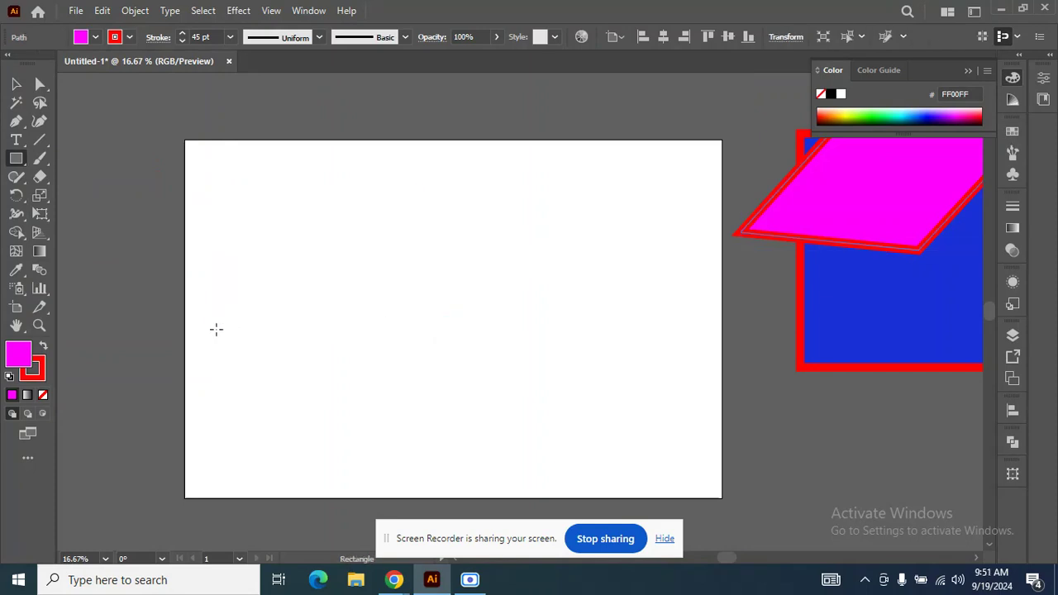
{"action": "left_click", "coordinate": [245, 270]}
{"action": "left_click", "coordinate": [565, 316]}
Draw a zigzag path with the Pen tool, forming three peaks from the artboard's left side to its right edge.
{"action": "left_click", "coordinate": [17, 121]}
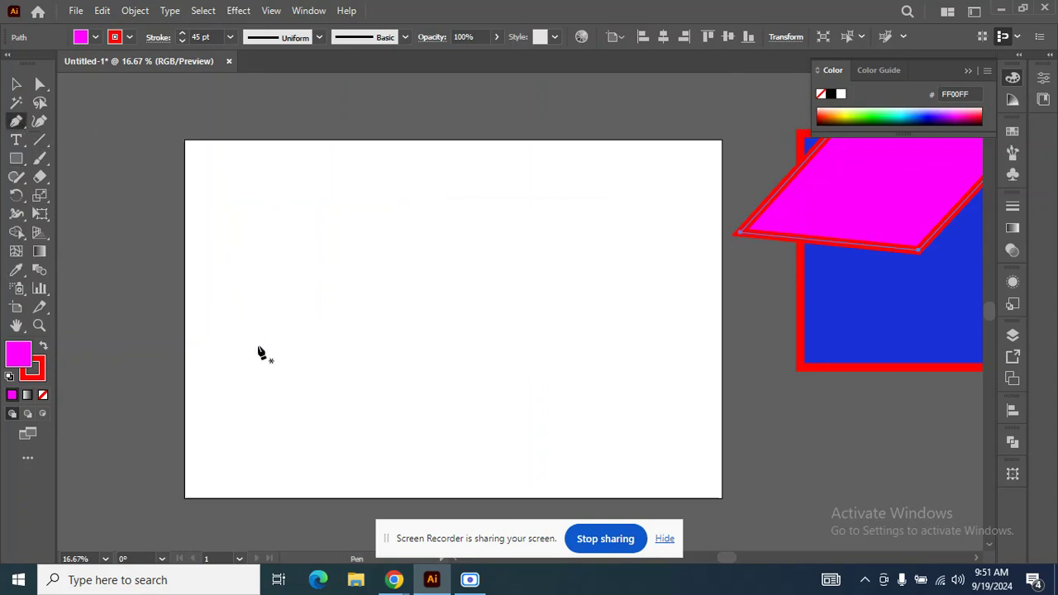
{"action": "left_click", "coordinate": [222, 324]}
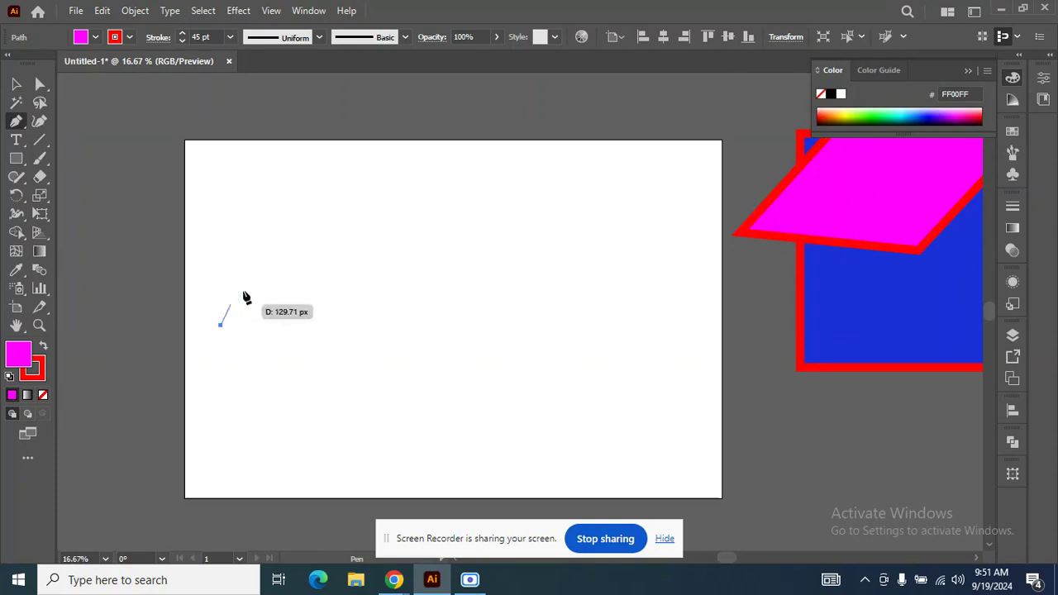
{"action": "left_click", "coordinate": [306, 212]}
{"action": "left_click", "coordinate": [393, 327]}
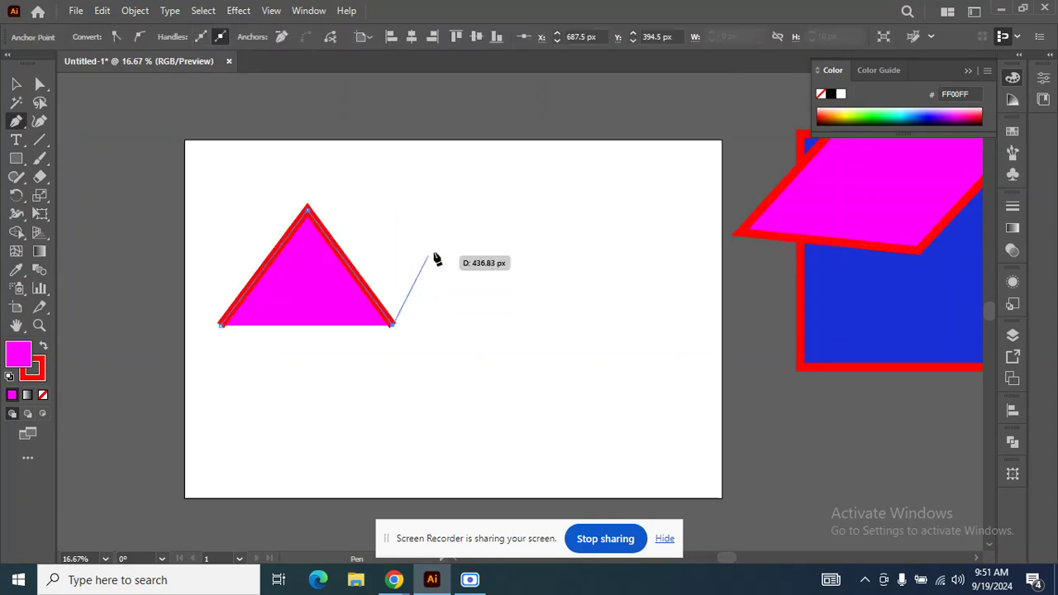
{"action": "left_click", "coordinate": [487, 199]}
{"action": "left_click", "coordinate": [568, 337]}
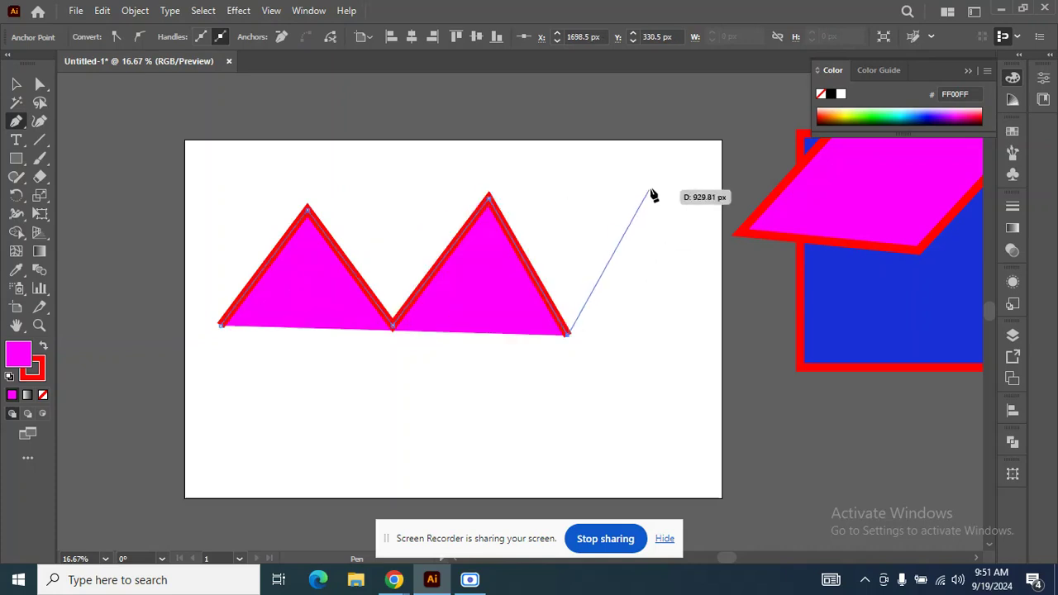
{"action": "left_click", "coordinate": [652, 189]}
{"action": "left_click", "coordinate": [719, 330]}
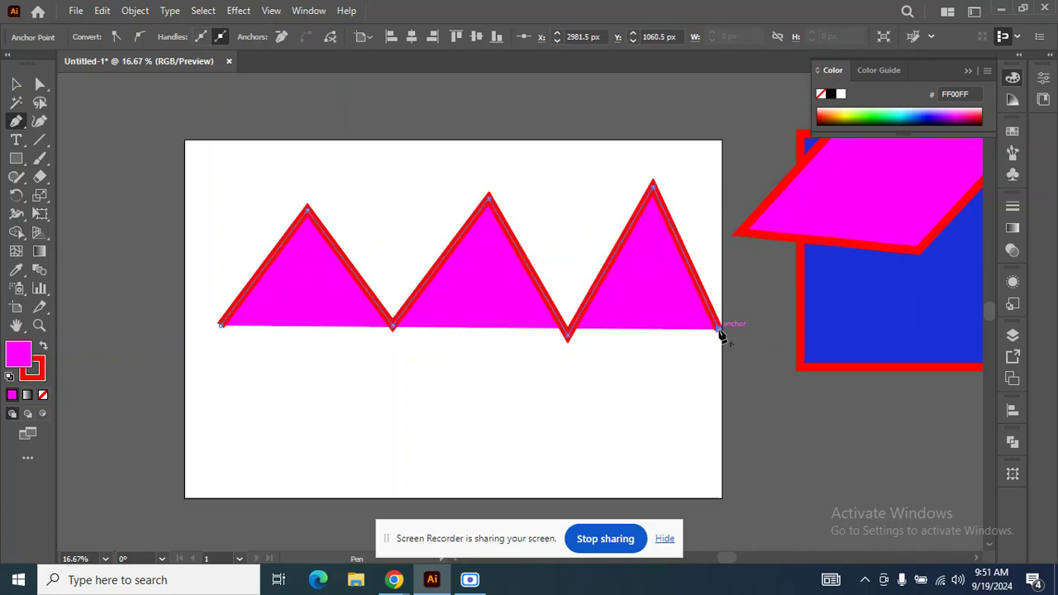
Continue the zigzag path with lower peaks across the artboard's bottom half and close it at its starting point with the Pen tool.
{"action": "left_click", "coordinate": [577, 464]}
{"action": "left_click", "coordinate": [520, 339]}
{"action": "left_click", "coordinate": [397, 459]}
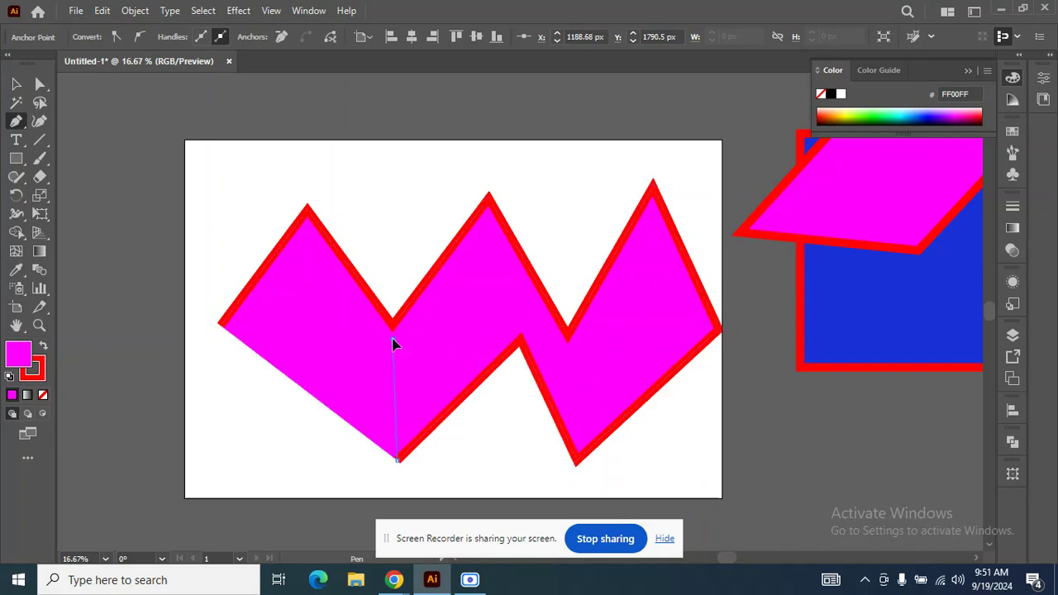
{"action": "left_click", "coordinate": [393, 341]}
{"action": "left_click", "coordinate": [270, 412]}
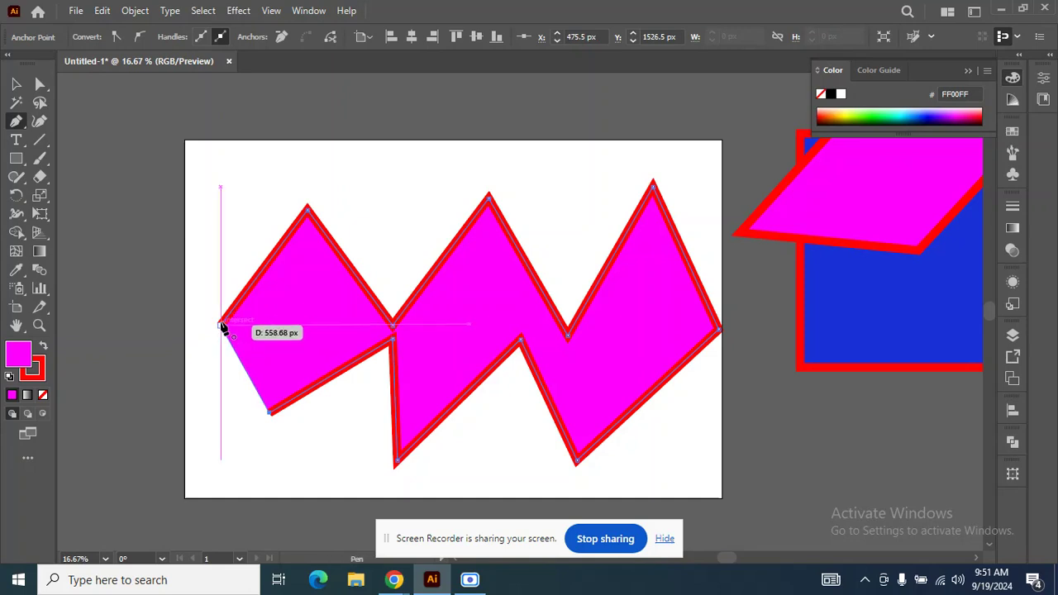
{"action": "left_click", "coordinate": [220, 324]}
Delete the closed magenta zigzag shape from the artboard.
{"action": "left_click", "coordinate": [15, 84]}
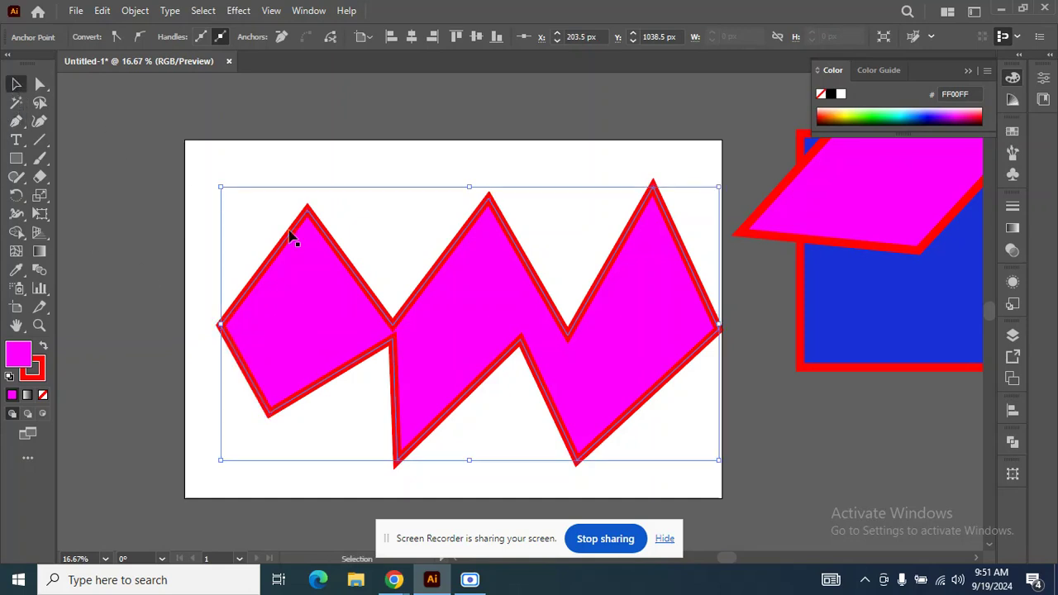
{"action": "key", "text": "Delete"}
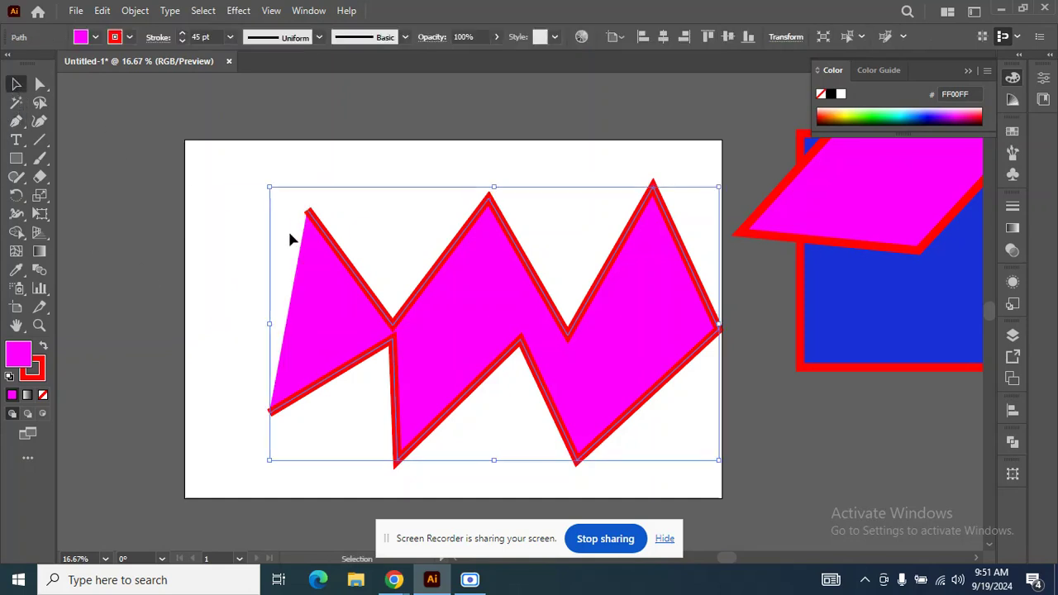
{"action": "key", "text": "Delete"}
Draw a square with the Rectangle tool in the artboard's upper-left area and move it slightly toward the centre.
{"action": "left_click", "coordinate": [23, 165]}
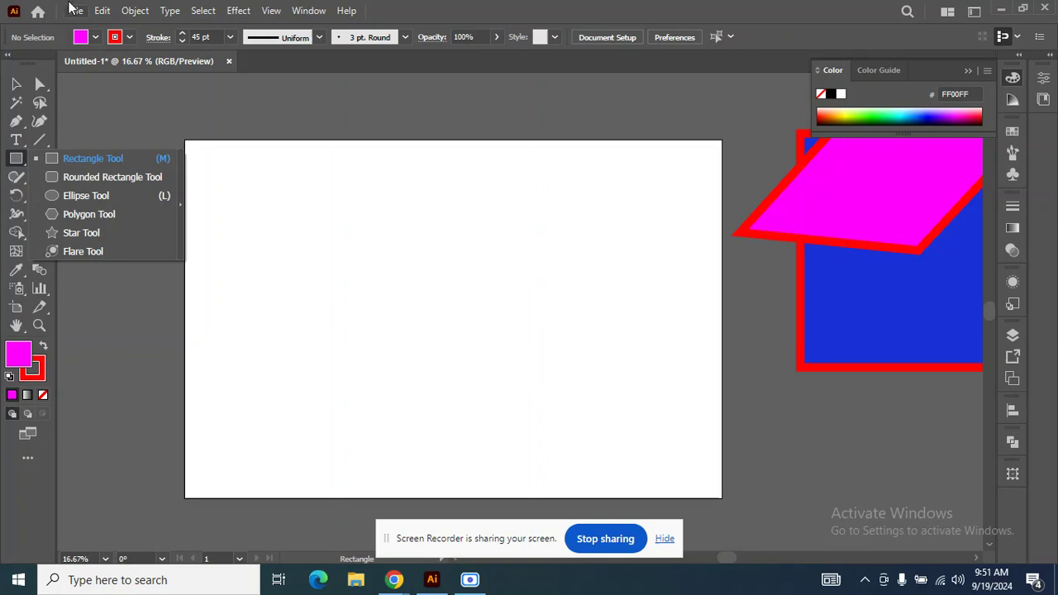
{"action": "left_click", "coordinate": [17, 85]}
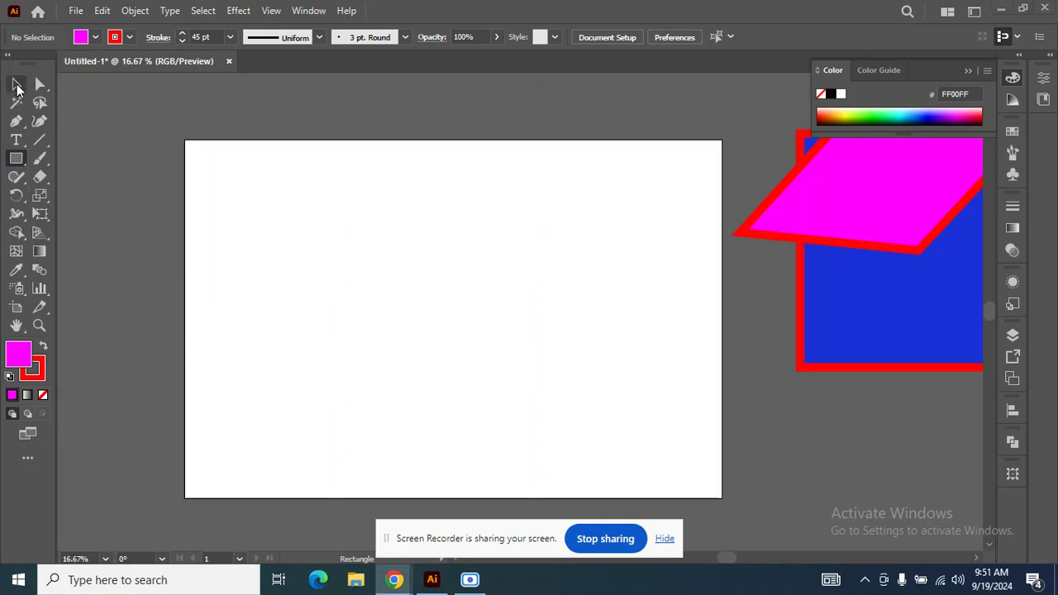
{"action": "left_click", "coordinate": [18, 162]}
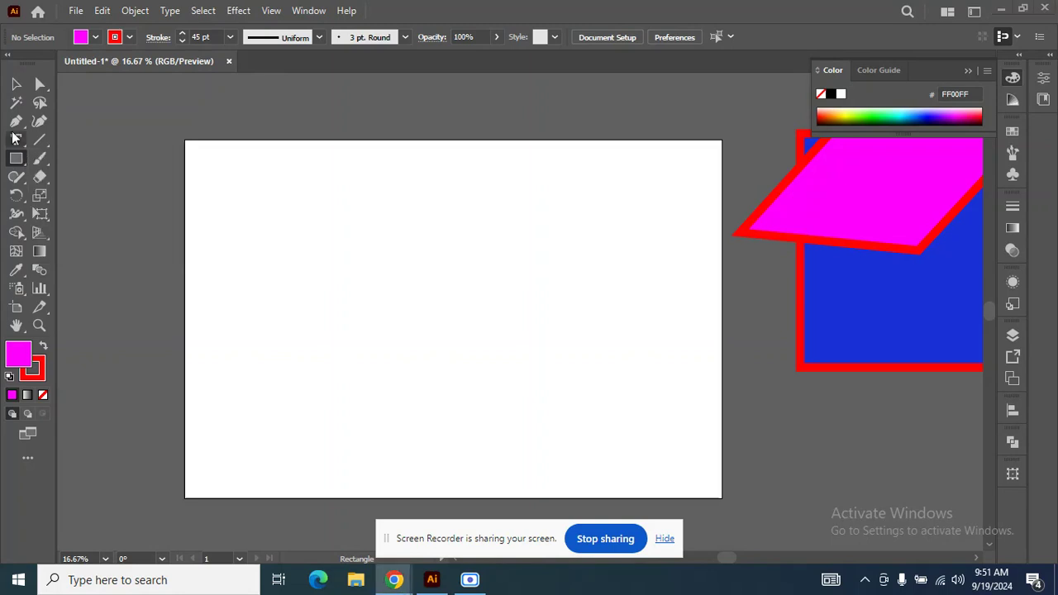
{"action": "left_click", "coordinate": [16, 165]}
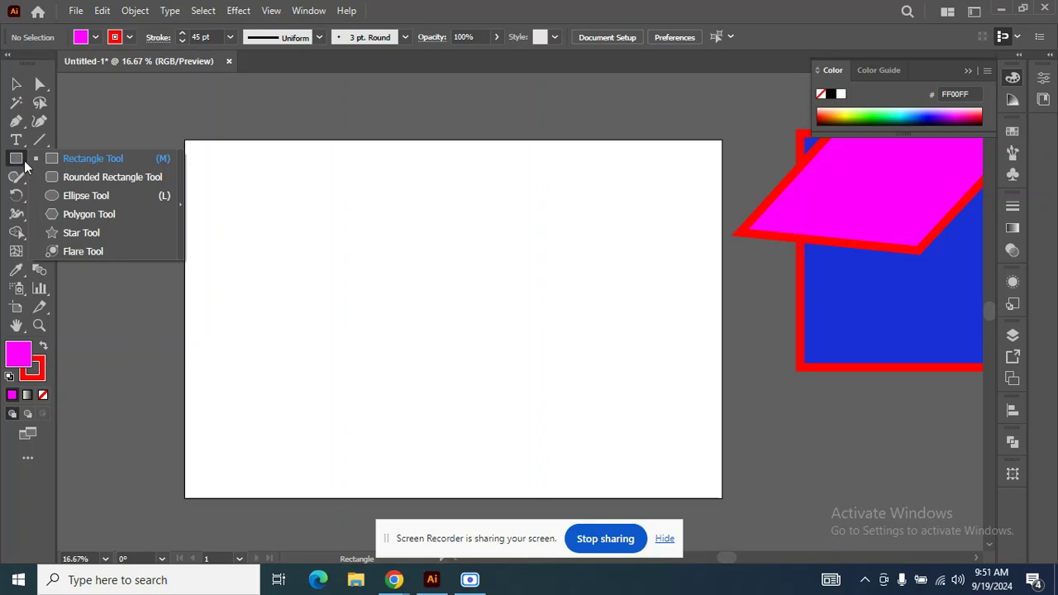
{"action": "left_click", "coordinate": [76, 158]}
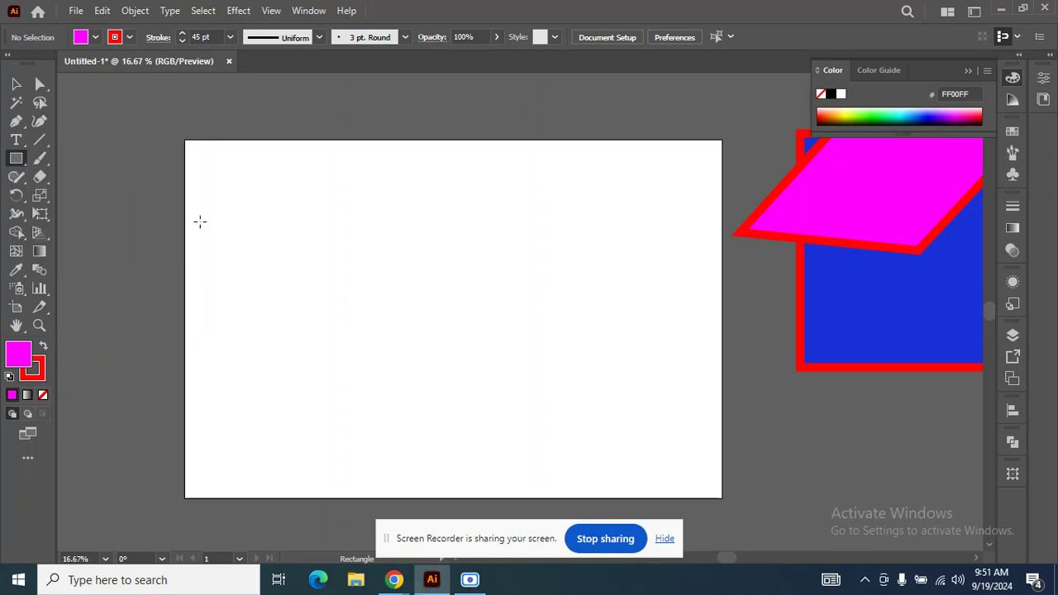
{"action": "left_click_drag", "start_coordinate": [238, 220], "coordinate": [334, 291]}
{"action": "left_click", "coordinate": [16, 85]}
{"action": "left_click_drag", "start_coordinate": [274, 244], "coordinate": [405, 296]}
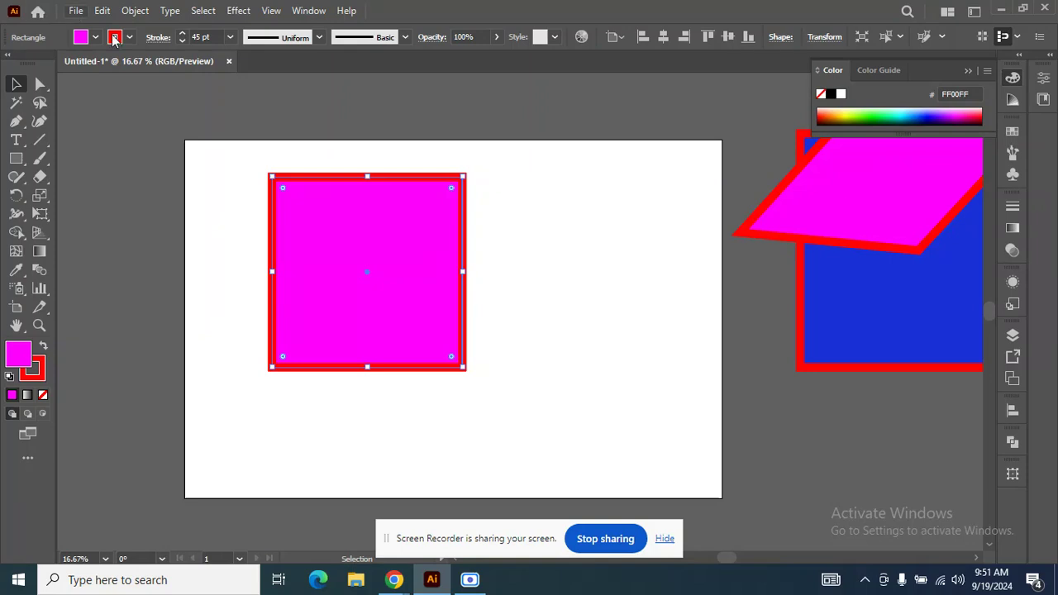
Set the square's stroke weight to 29 pt and its fill to None.
{"action": "left_click", "coordinate": [182, 40]}
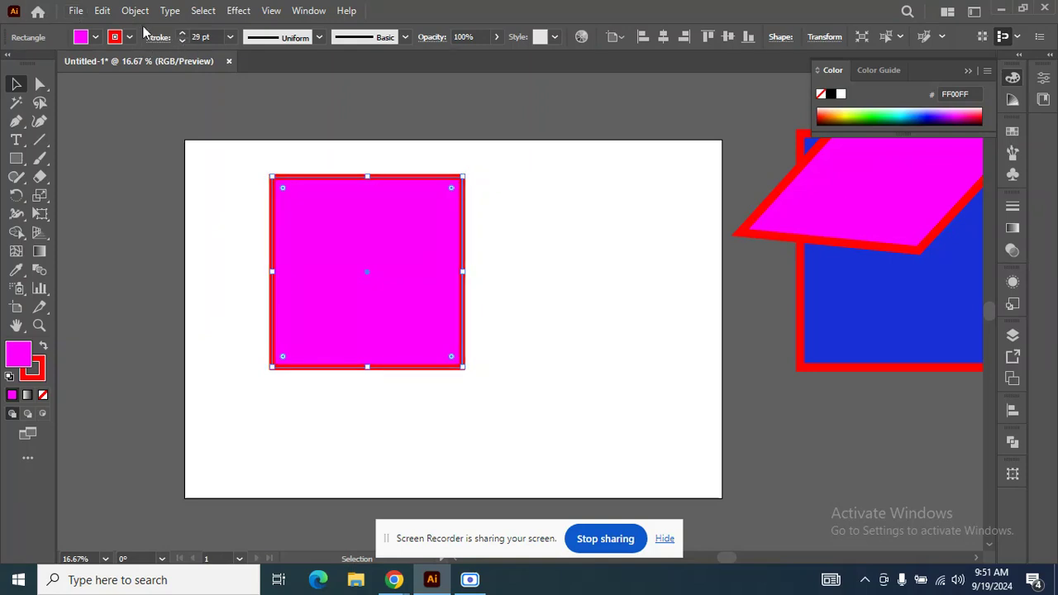
{"action": "left_click", "coordinate": [98, 38]}
{"action": "left_click", "coordinate": [11, 64]}
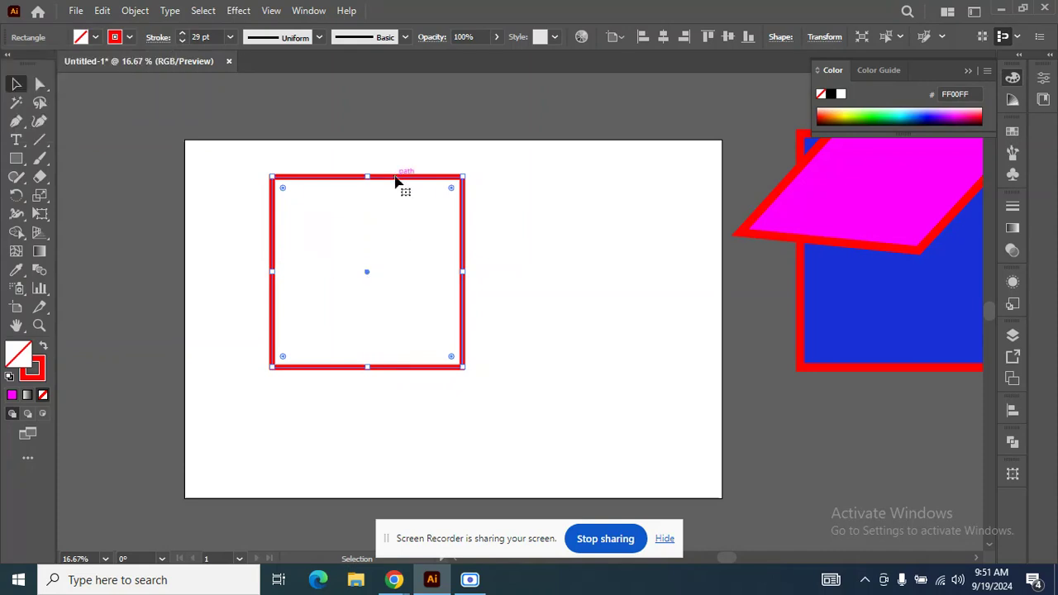
Scale the red outlined square down proportionally and place it near the artboard's upper-left corner.
{"action": "left_click_drag", "start_coordinate": [397, 181], "coordinate": [336, 160]}
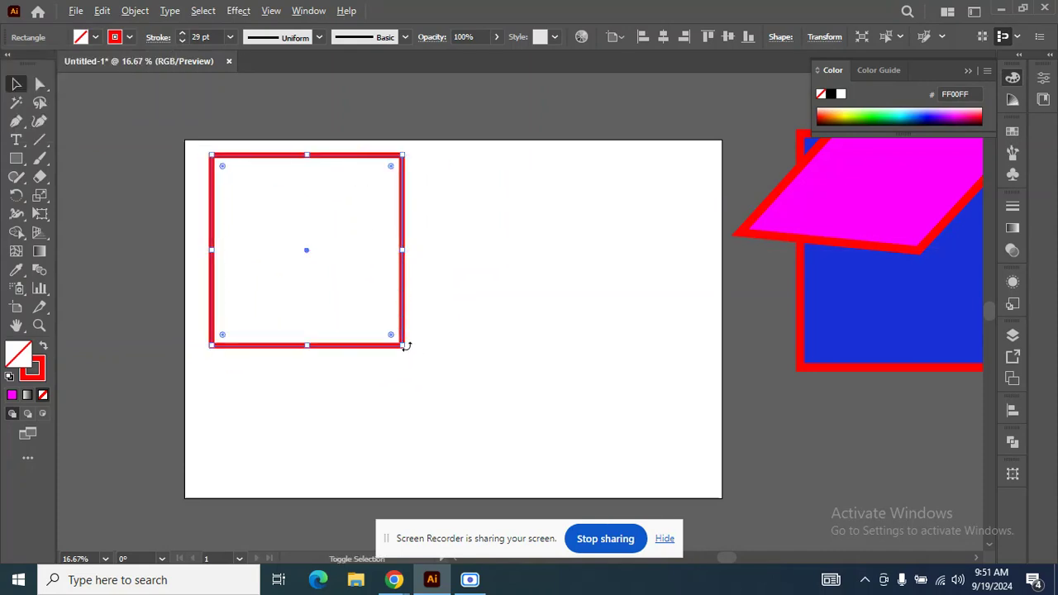
{"action": "left_click_drag", "start_coordinate": [405, 346], "coordinate": [372, 312]}
{"action": "left_click_drag", "start_coordinate": [303, 251], "coordinate": [281, 223]}
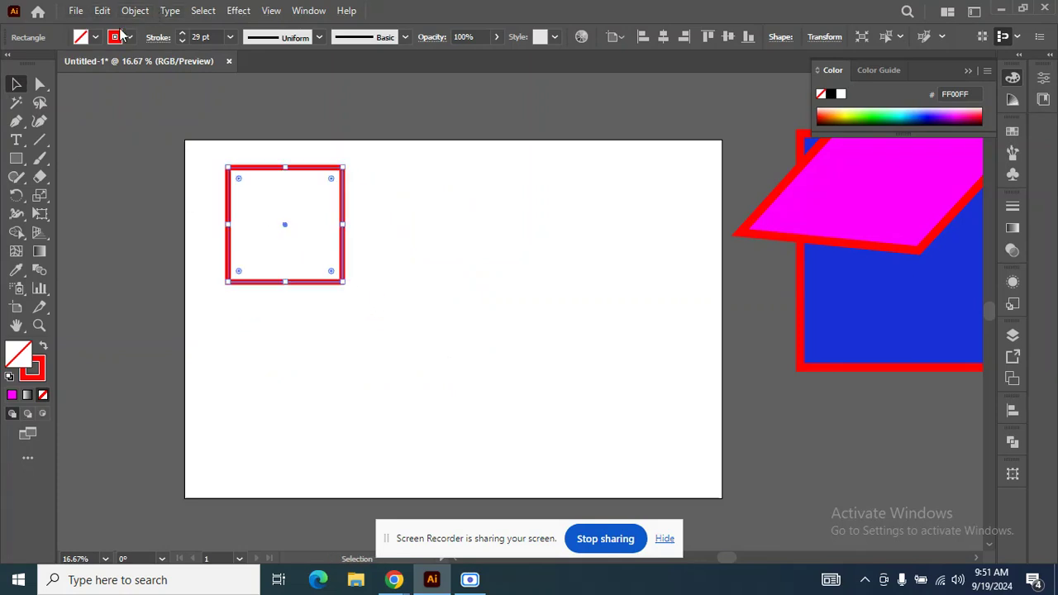
Expand the square's fill and stroke into outlines and deselect it.
{"action": "left_click", "coordinate": [135, 10]}
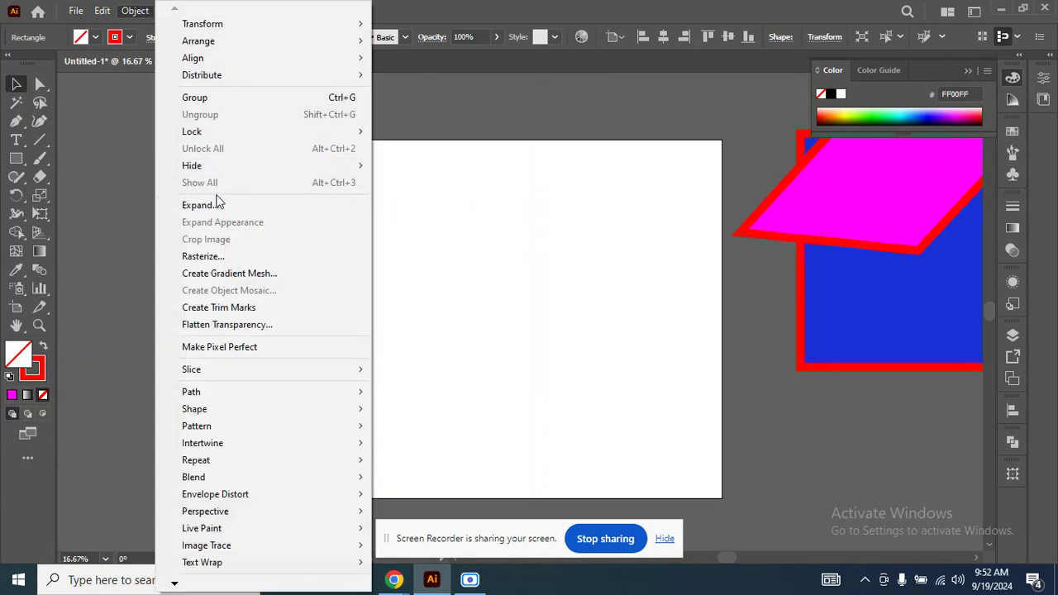
{"action": "left_click", "coordinate": [216, 204]}
{"action": "left_click", "coordinate": [514, 377]}
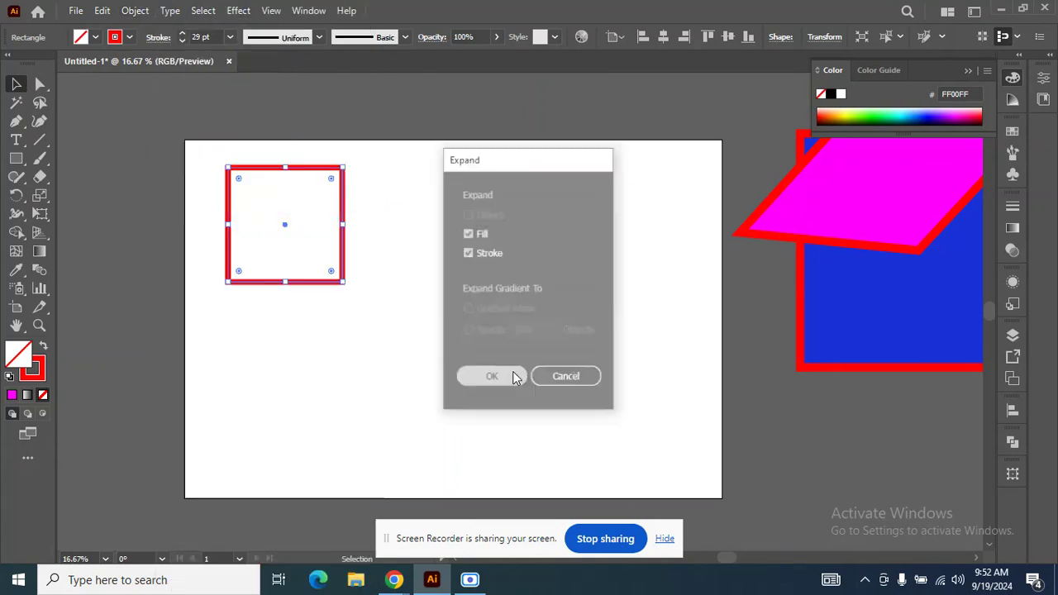
{"action": "left_click", "coordinate": [485, 357]}
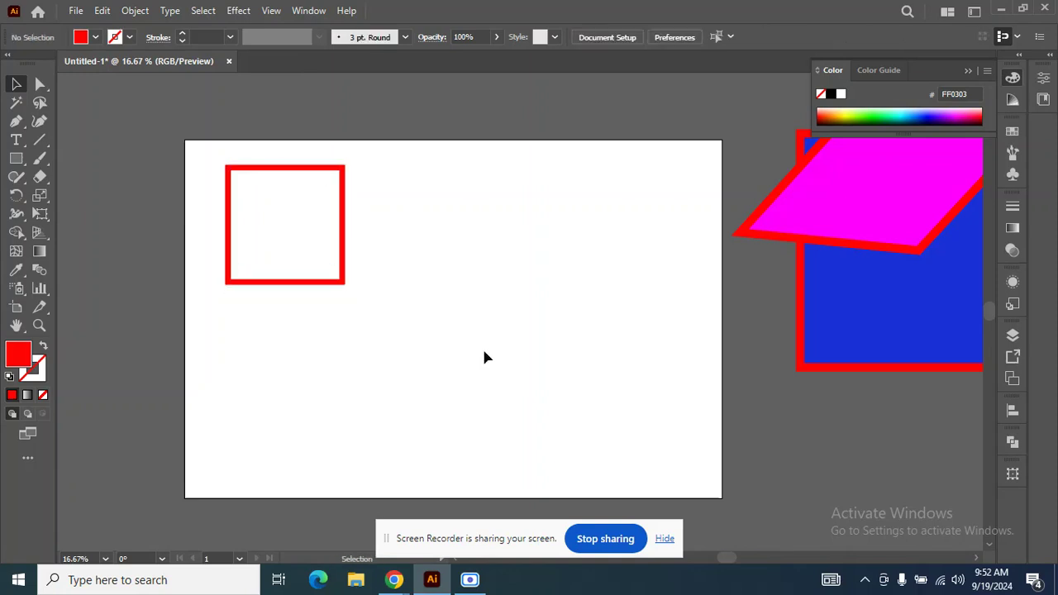
Draw an upright five-pointed star with the Star tool to the right of the red square.
{"action": "left_click", "coordinate": [16, 158]}
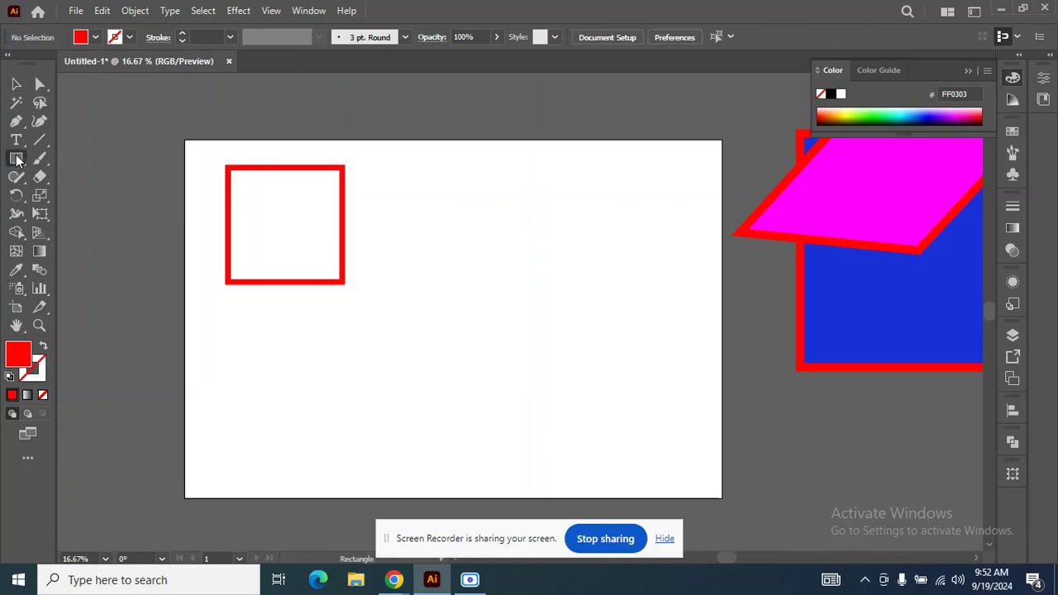
{"action": "left_click", "coordinate": [81, 232]}
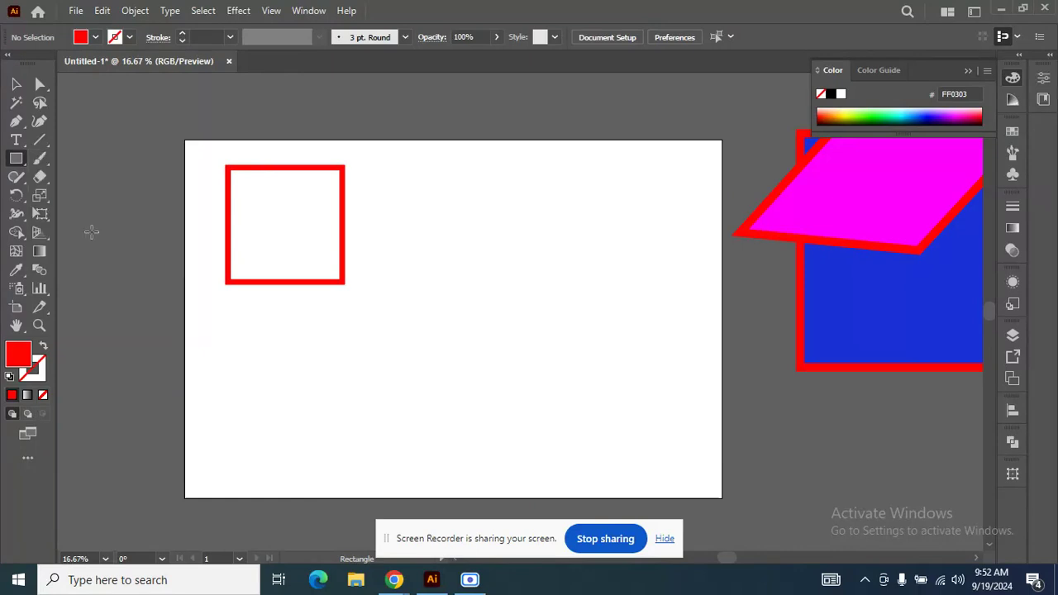
{"action": "left_click_drag", "start_coordinate": [475, 233], "coordinate": [541, 283]}
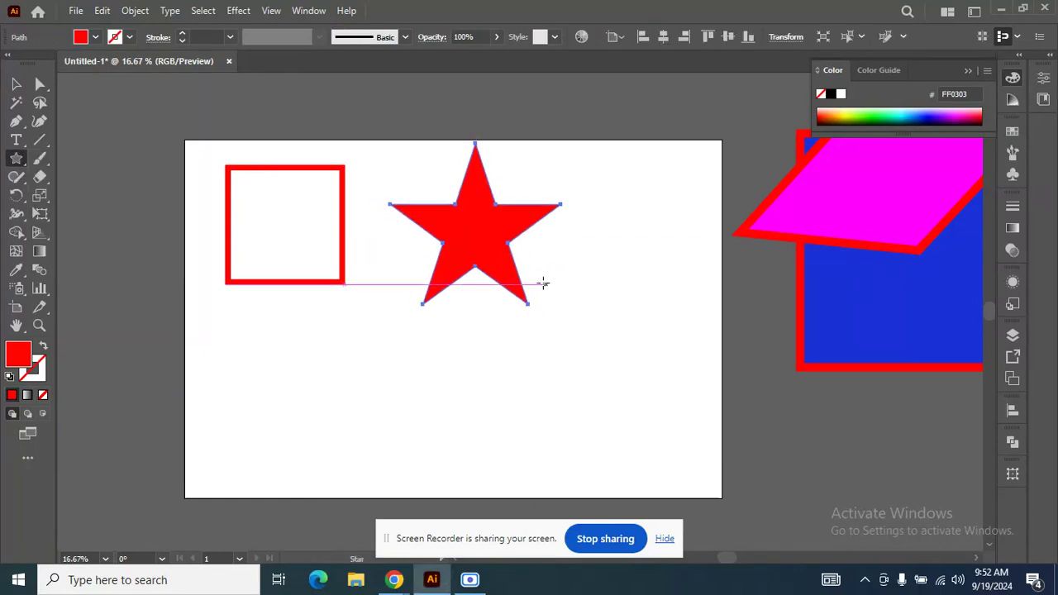
Give the star a 17 pt red stroke with the fill set to None and deselect it.
{"action": "left_click", "coordinate": [182, 31]}
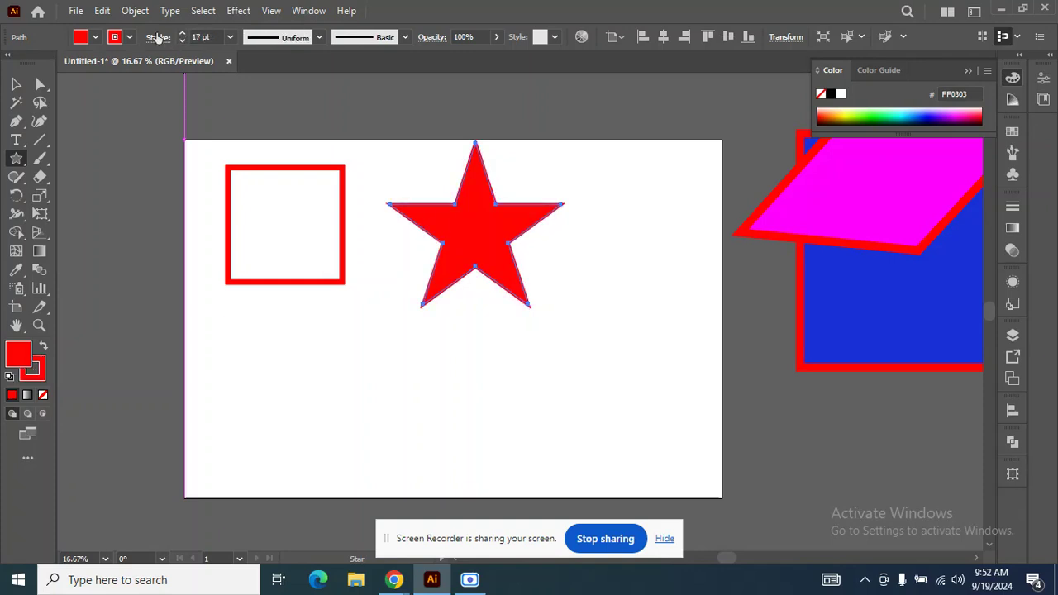
{"action": "left_click", "coordinate": [96, 38]}
{"action": "left_click", "coordinate": [9, 65]}
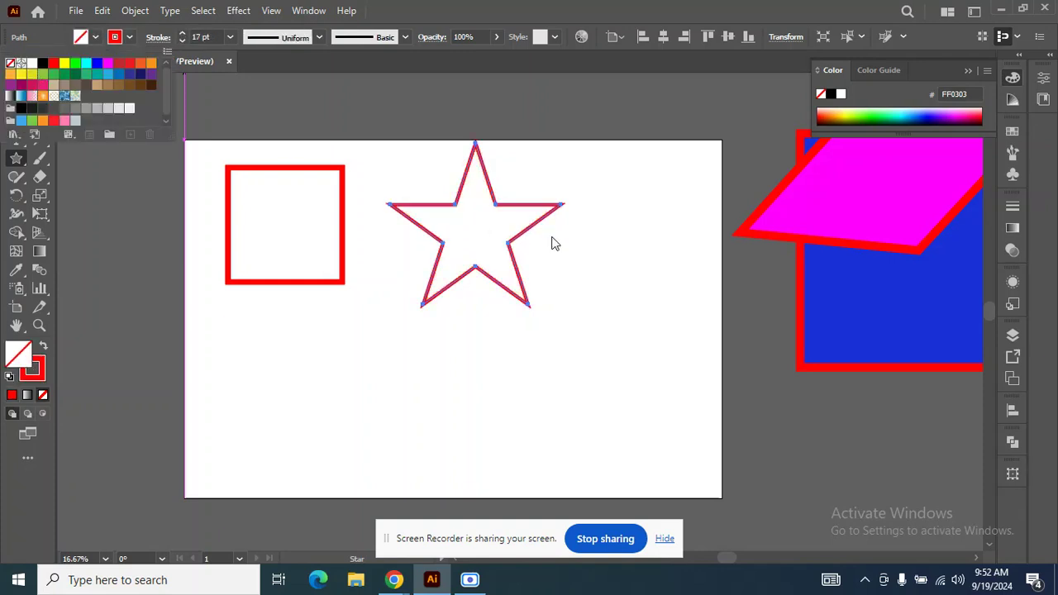
{"action": "left_click", "coordinate": [549, 234]}
{"action": "left_click", "coordinate": [549, 235], "text": "ctrl"}
{"action": "left_click", "coordinate": [14, 86]}
Trace the red square's outer edge with a closed Pen tool path, using a black stroke and no fill.
{"action": "left_click", "coordinate": [16, 121]}
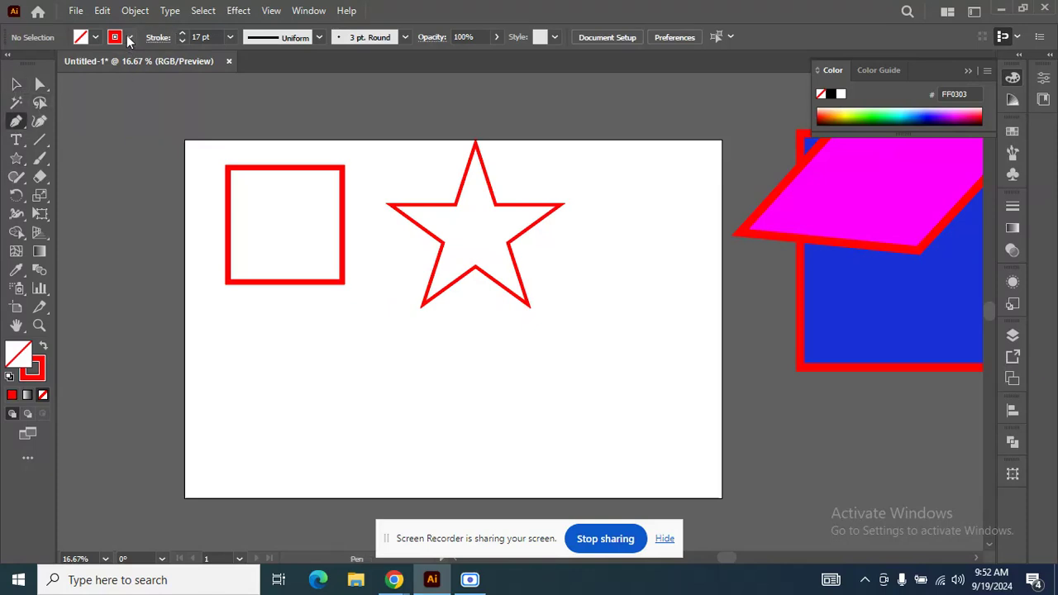
{"action": "left_click", "coordinate": [129, 38]}
{"action": "left_click", "coordinate": [43, 63]}
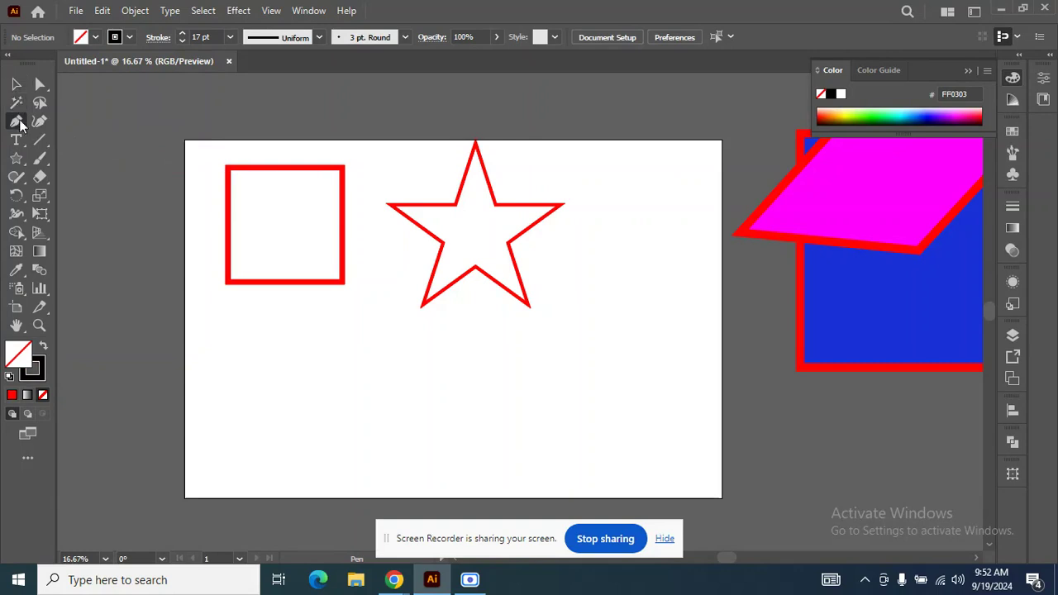
{"action": "left_click", "coordinate": [229, 168]}
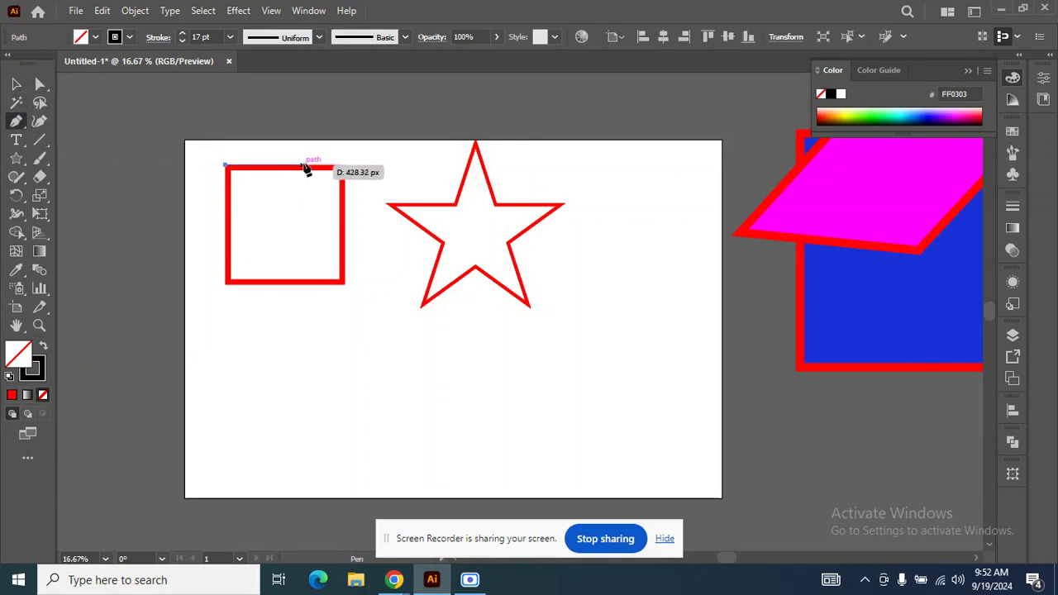
{"action": "left_click", "coordinate": [346, 167]}
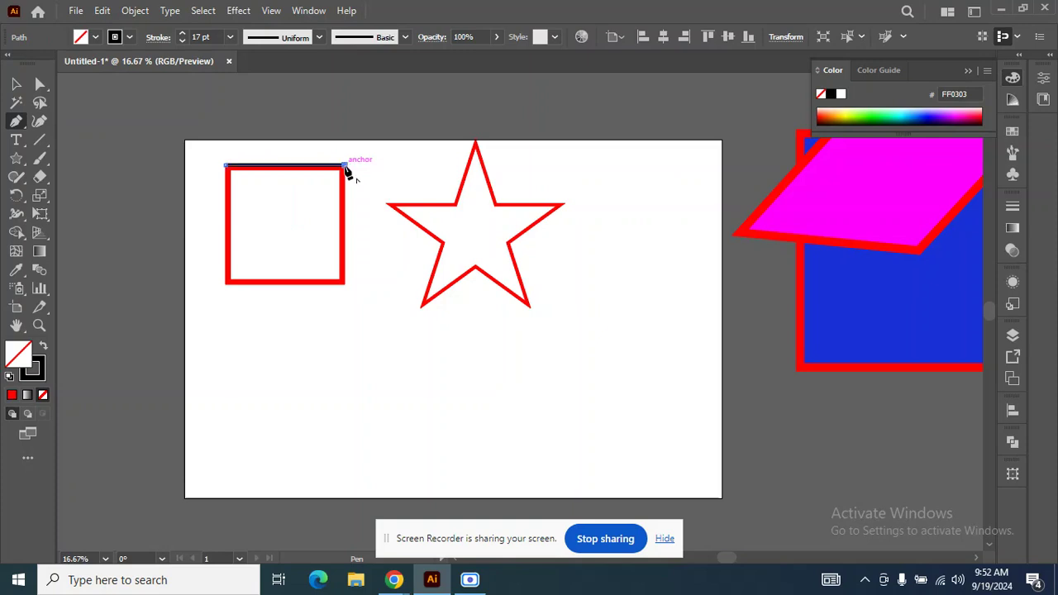
{"action": "left_click", "coordinate": [346, 283]}
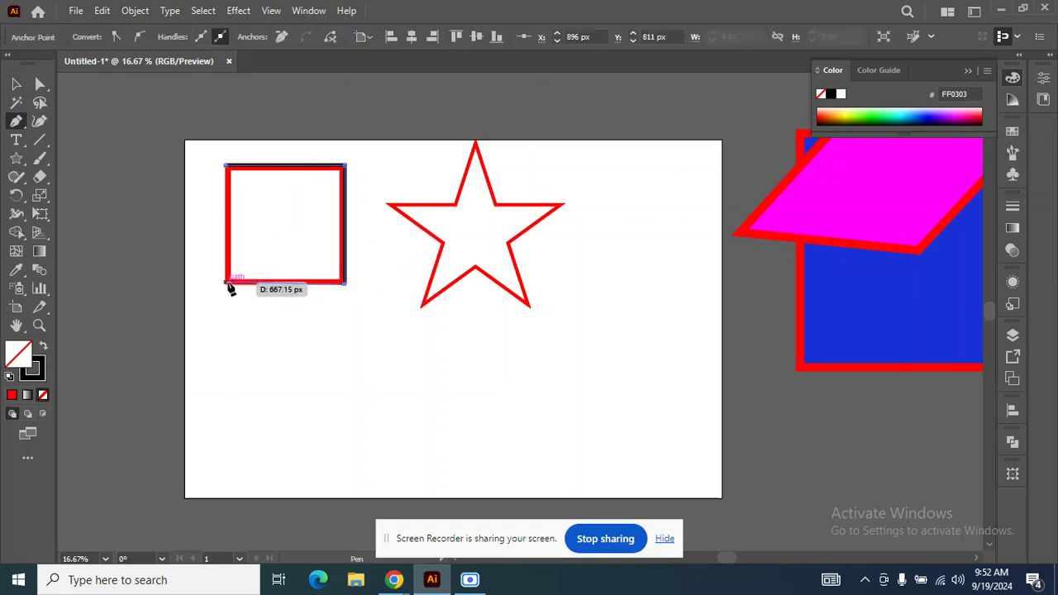
{"action": "left_click", "coordinate": [226, 285]}
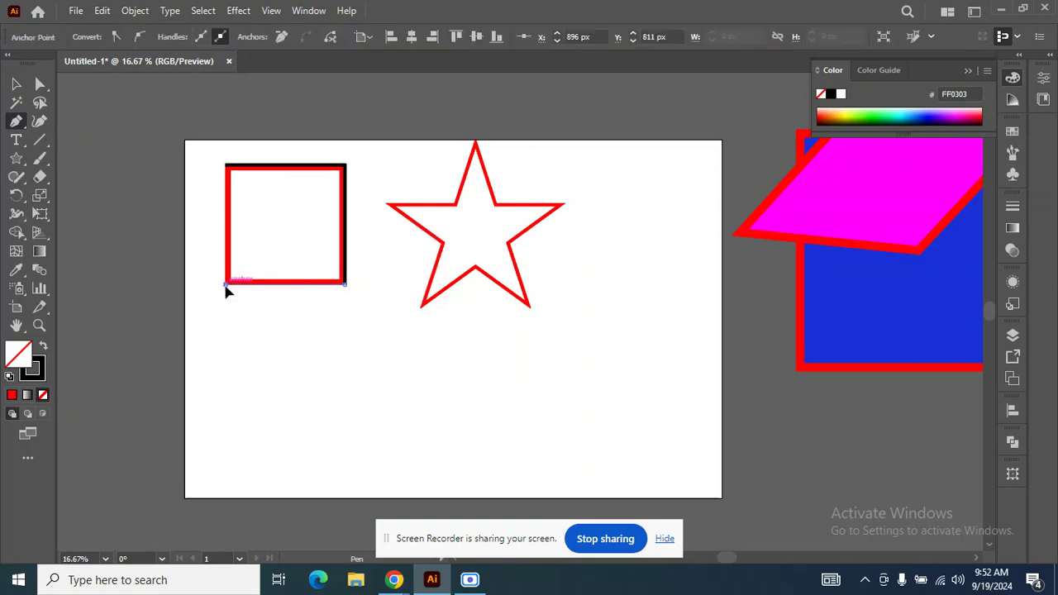
{"action": "left_click", "coordinate": [228, 168]}
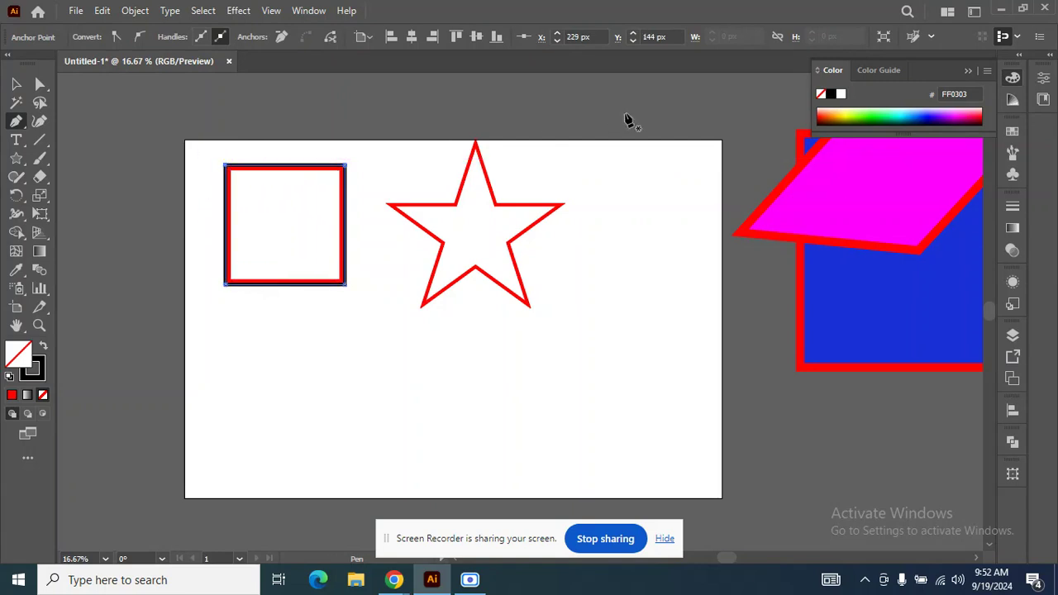
Trace the star's upper edge with the Pen tool from its left tip over the top point to the inner corner right of it.
{"action": "left_click", "coordinate": [387, 205]}
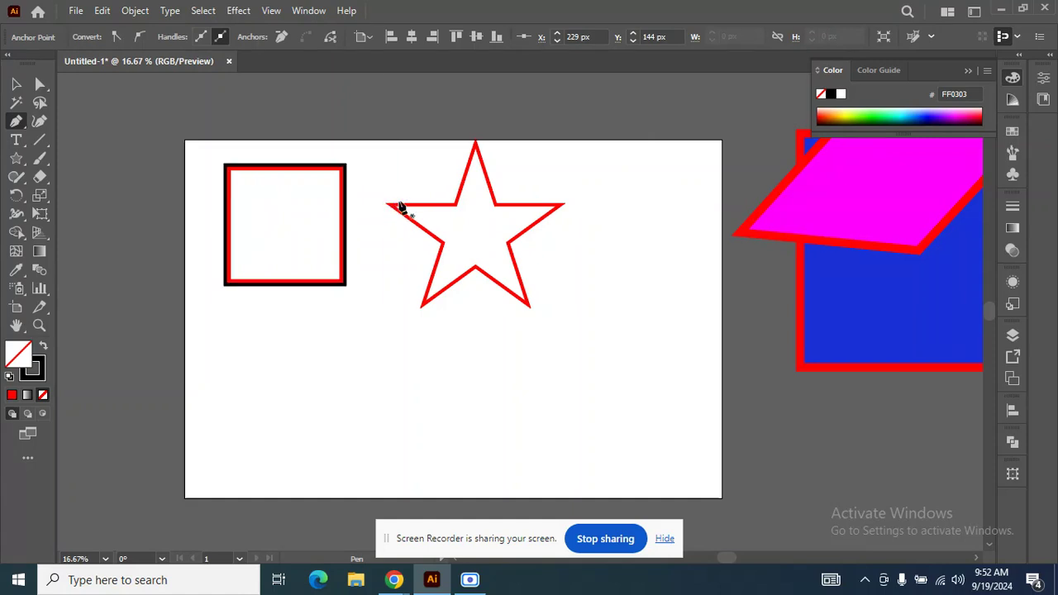
{"action": "left_click", "coordinate": [455, 204]}
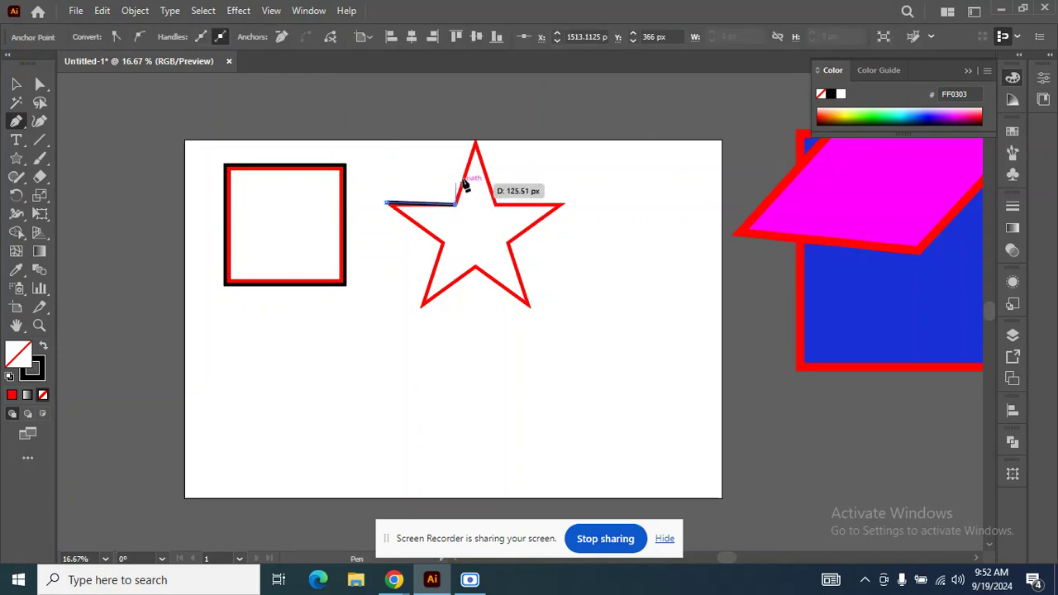
{"action": "left_click", "coordinate": [475, 142]}
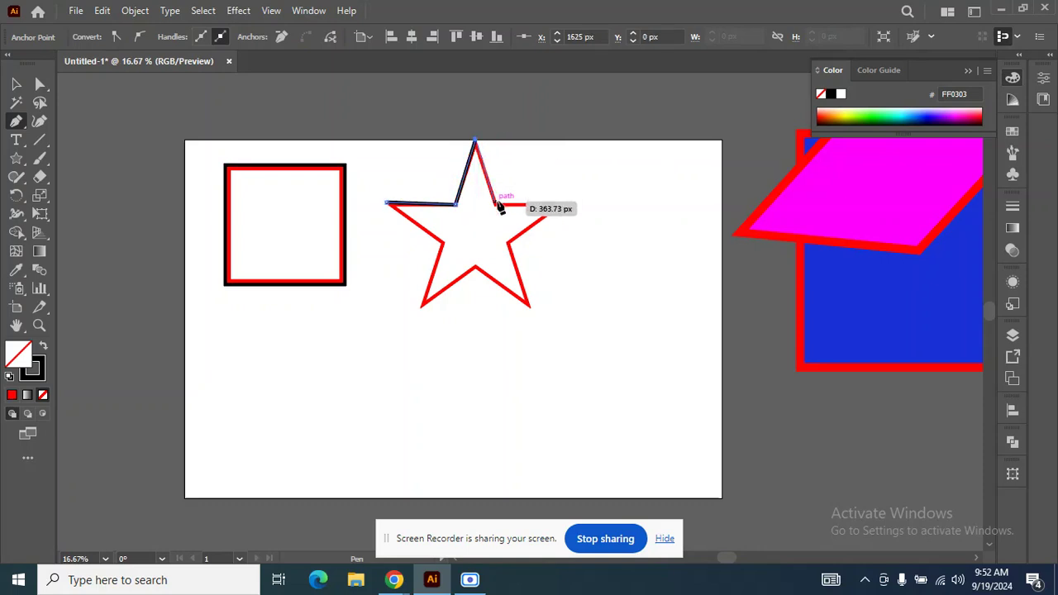
{"action": "left_click", "coordinate": [496, 203]}
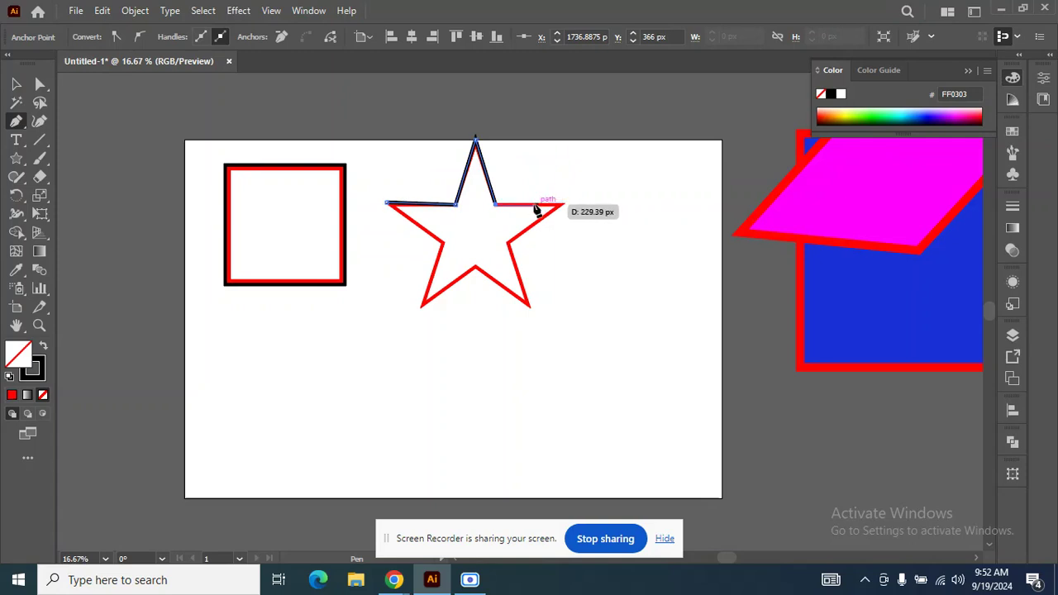
Stop drawing the star path, add the point text "SHift" below the square and enlarge it to about 523 pt.
{"action": "key", "text": "v"}
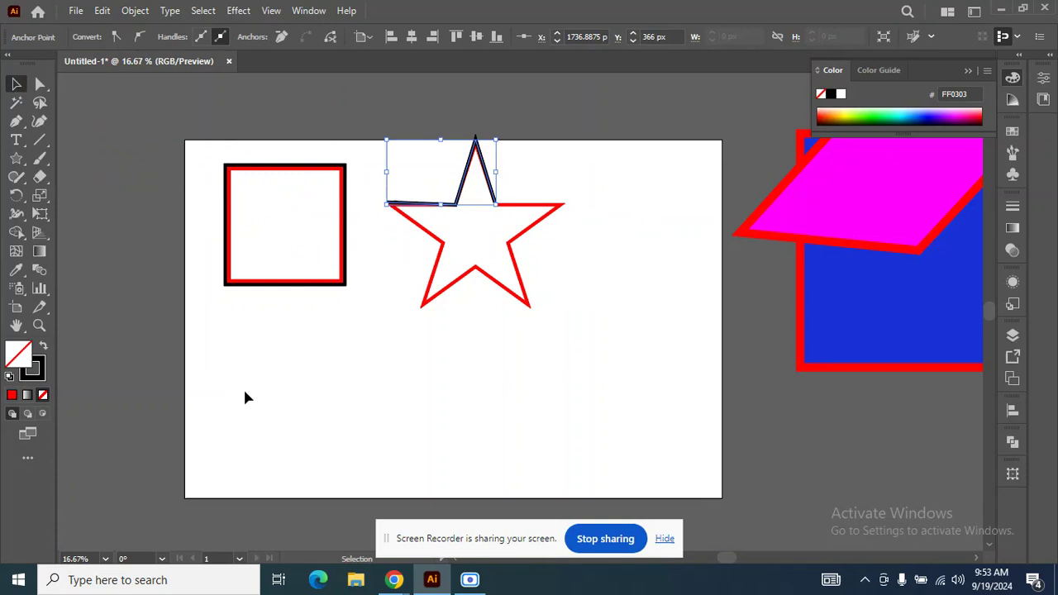
{"action": "key", "text": "shift+s"}
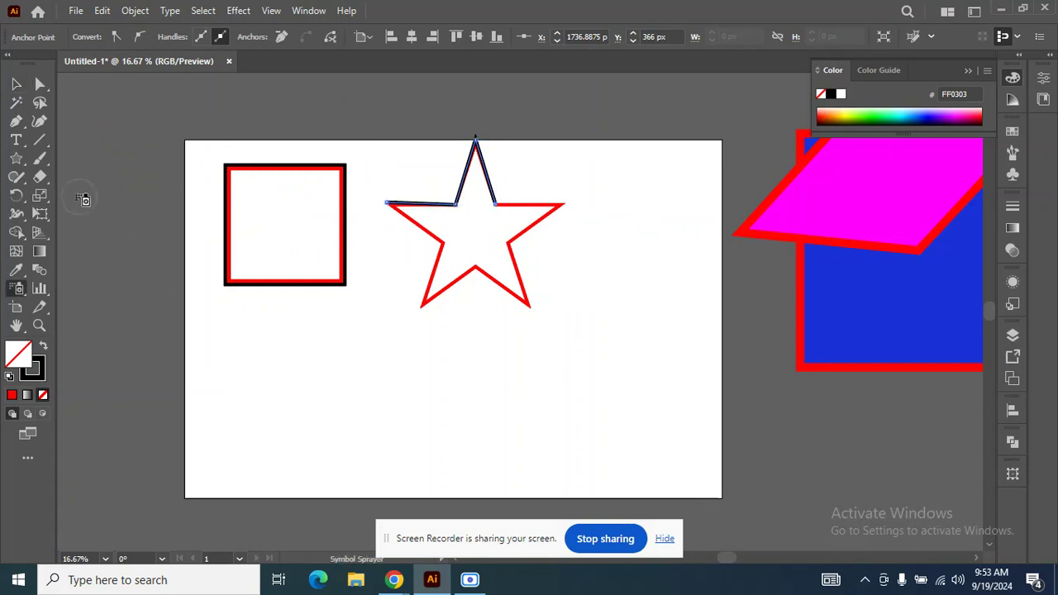
{"action": "left_click", "coordinate": [19, 142]}
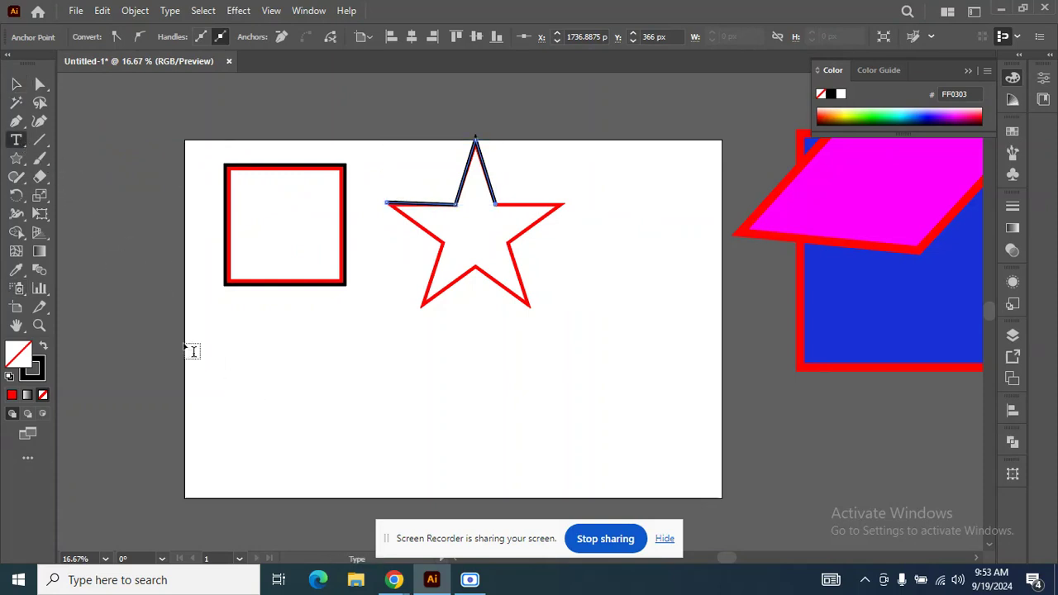
{"action": "left_click", "coordinate": [249, 393]}
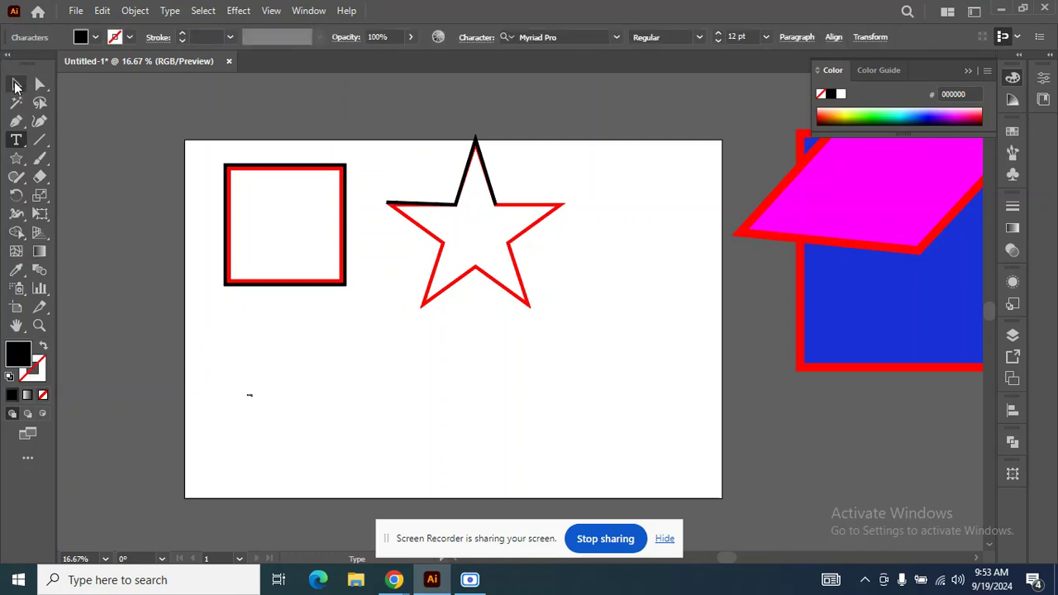
{"action": "left_click", "coordinate": [16, 83]}
{"action": "left_click_drag", "start_coordinate": [259, 403], "coordinate": [366, 406]}
Place the SHift text above the square with a copy below the square, and change the copy's text to "ALT".
{"action": "left_click_drag", "start_coordinate": [279, 363], "coordinate": [319, 429]}
{"action": "key", "text": "t"}
{"action": "double_click", "coordinate": [316, 422]}
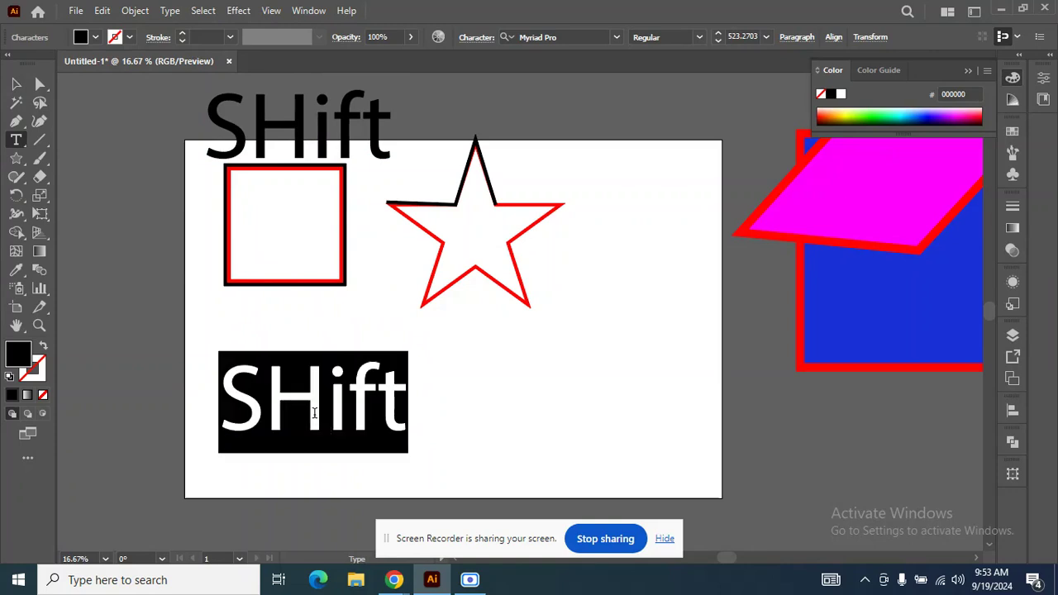
{"action": "type", "text": "A"}
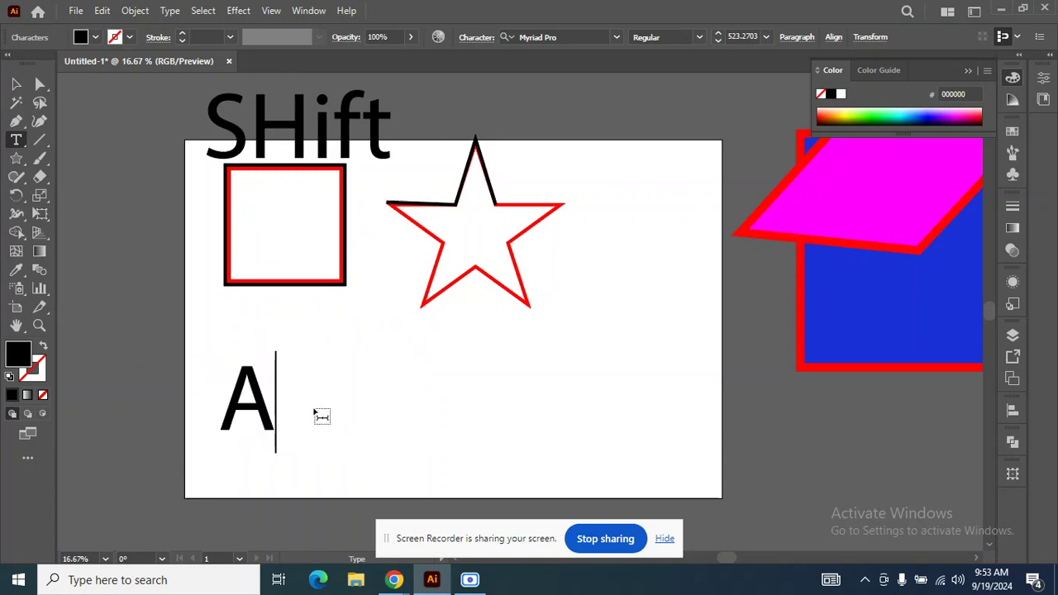
{"action": "type", "text": "LT"}
{"action": "left_click", "coordinate": [15, 84]}
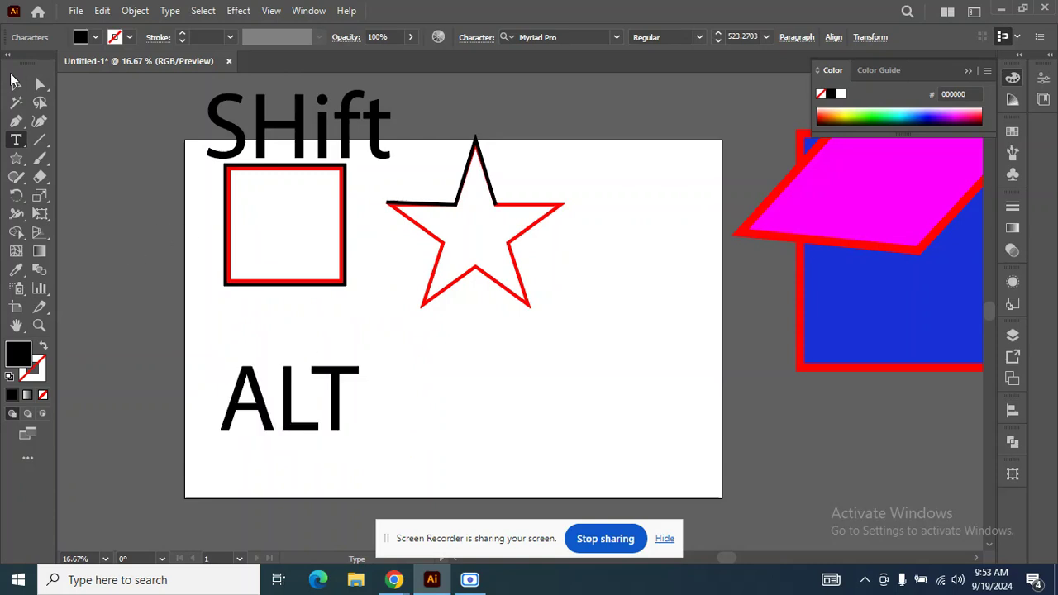
Move the ALT text above the star, directly beside the SHift text.
{"action": "scroll", "coordinate": [306, 314], "scroll_direction": "down", "scroll_amount": 1}
{"action": "left_click_drag", "start_coordinate": [297, 409], "coordinate": [495, 176]}
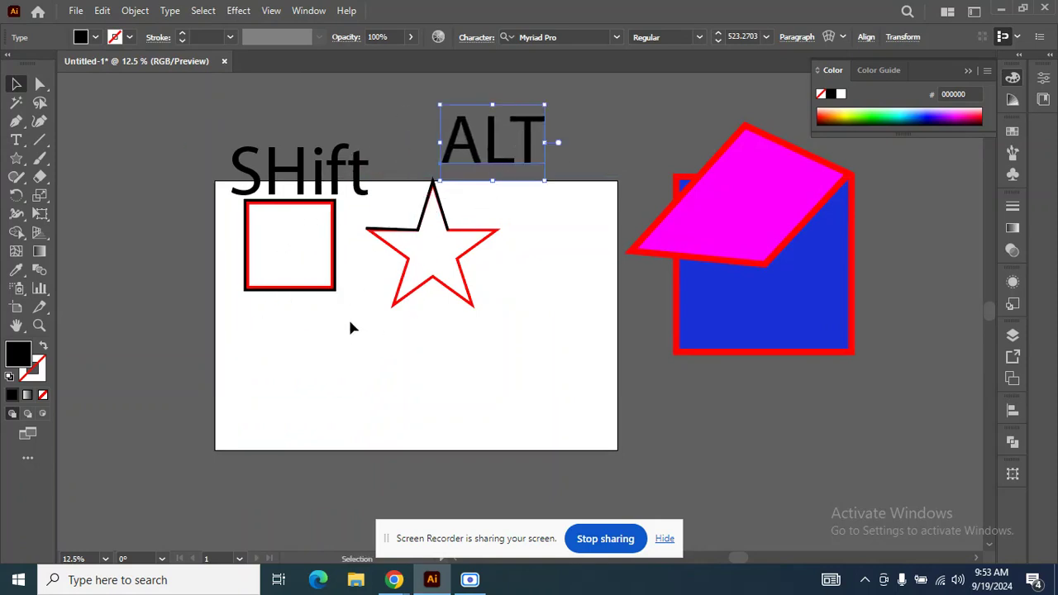
{"action": "scroll", "coordinate": [362, 314], "scroll_direction": "up", "scroll_amount": 1}
{"action": "scroll", "coordinate": [371, 301], "scroll_direction": "up", "scroll_amount": 1}
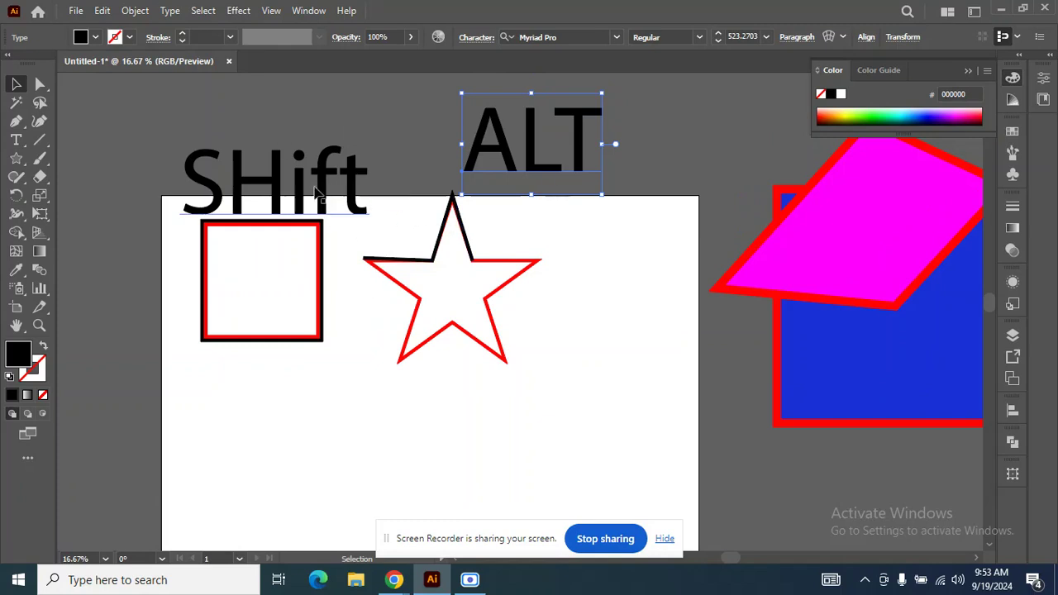
{"action": "left_click_drag", "start_coordinate": [489, 160], "coordinate": [411, 160]}
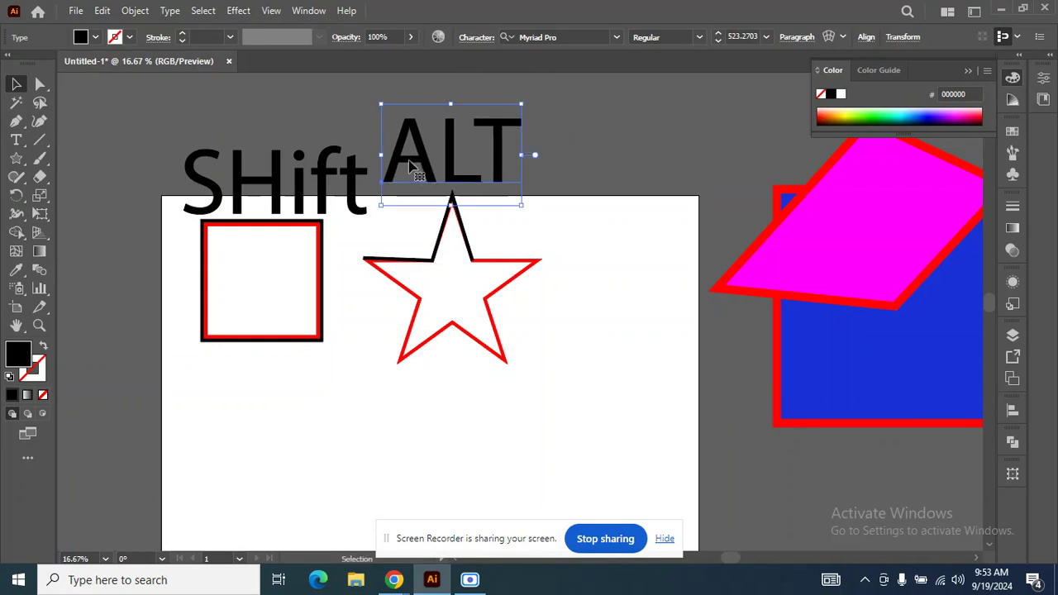
{"action": "scroll", "coordinate": [200, 145], "scroll_direction": "down", "scroll_amount": 1}
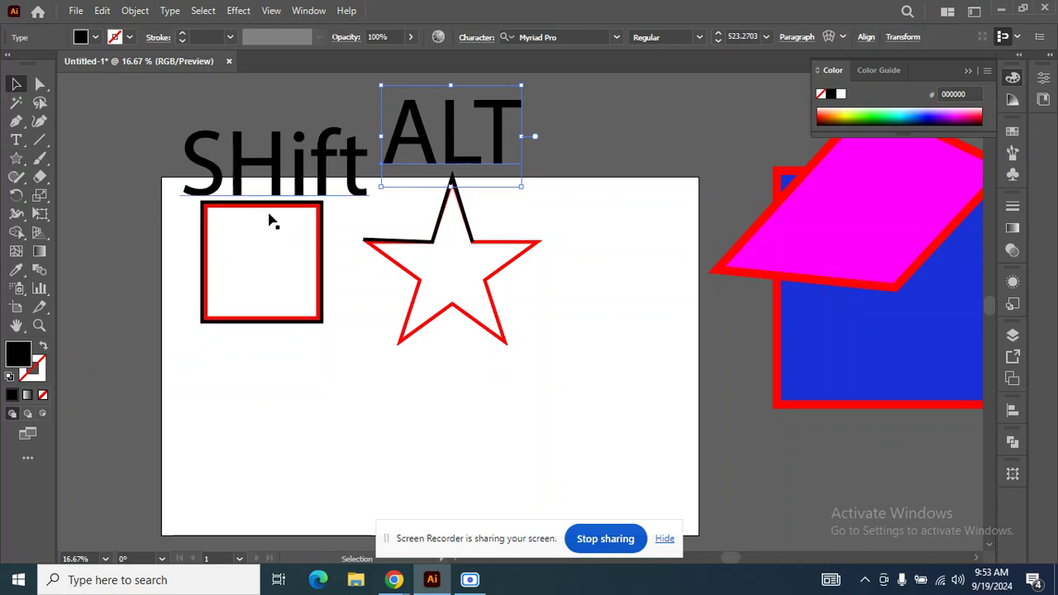
{"action": "scroll", "coordinate": [478, 238], "scroll_direction": "down", "scroll_amount": 1}
{"action": "left_click", "coordinate": [16, 159]}
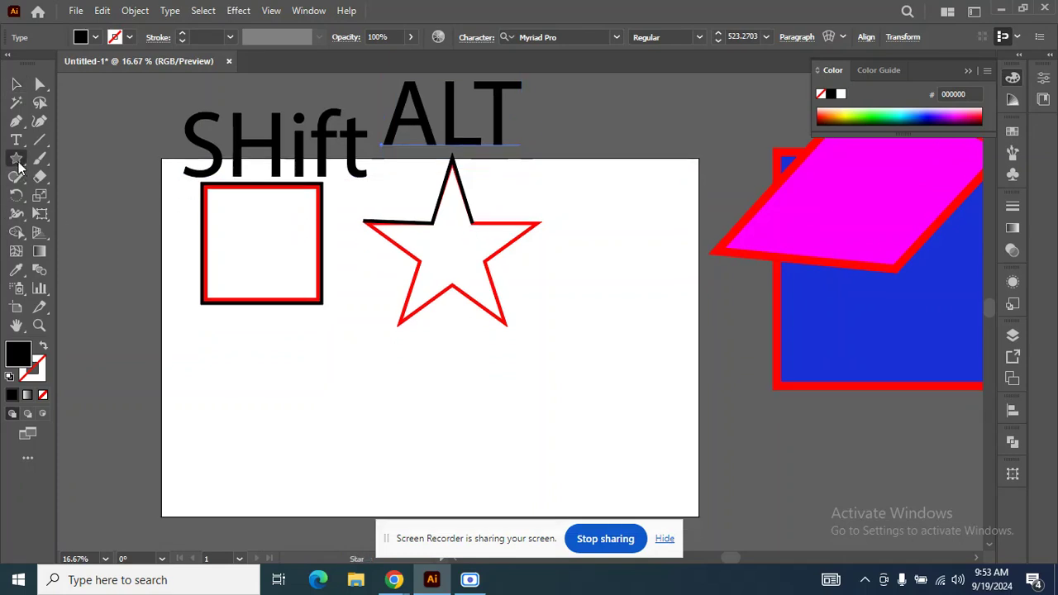
{"action": "left_click_drag", "start_coordinate": [359, 368], "coordinate": [515, 411]}
{"action": "key", "text": "ctrl+z"}
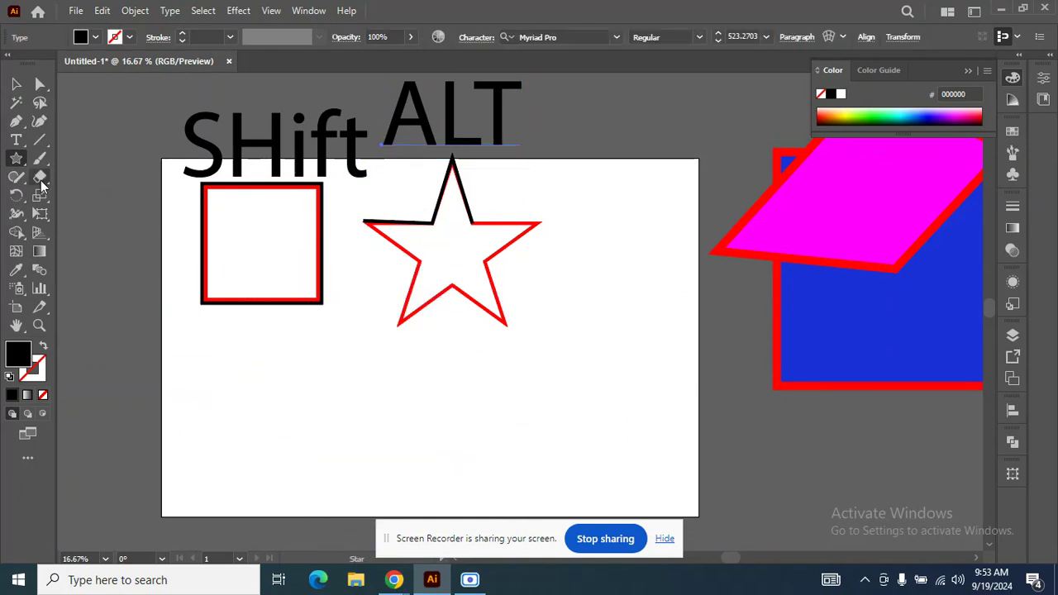
Draw a wide black-filled ellipse below the star with the Ellipse tool and move it to the right of the ALT text.
{"action": "left_click_drag", "start_coordinate": [17, 161], "coordinate": [67, 197]}
{"action": "left_click_drag", "start_coordinate": [375, 370], "coordinate": [573, 513]}
{"action": "key", "text": "v"}
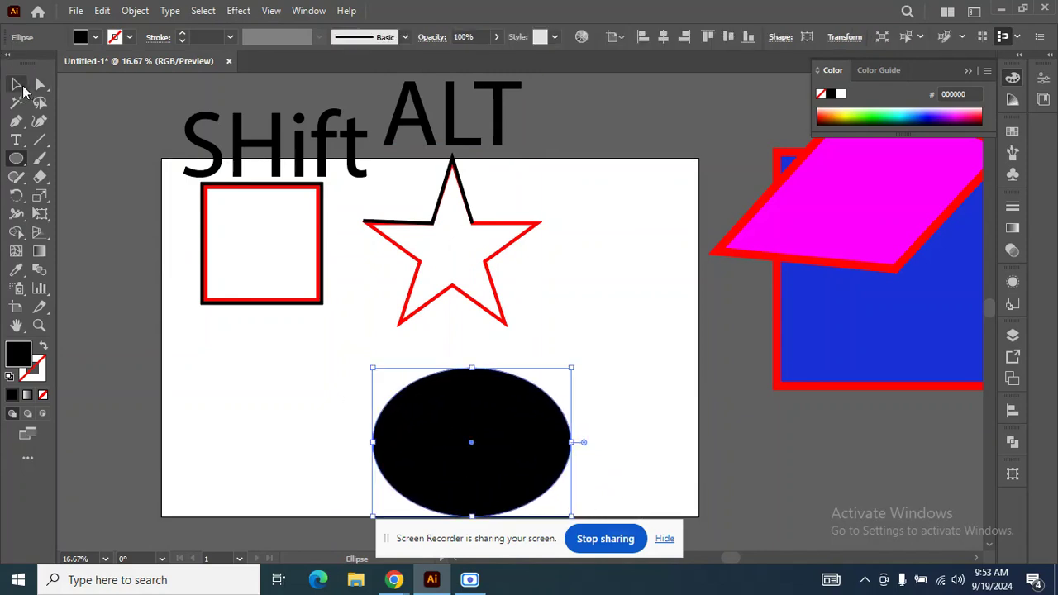
{"action": "left_click_drag", "start_coordinate": [488, 394], "coordinate": [595, 175]}
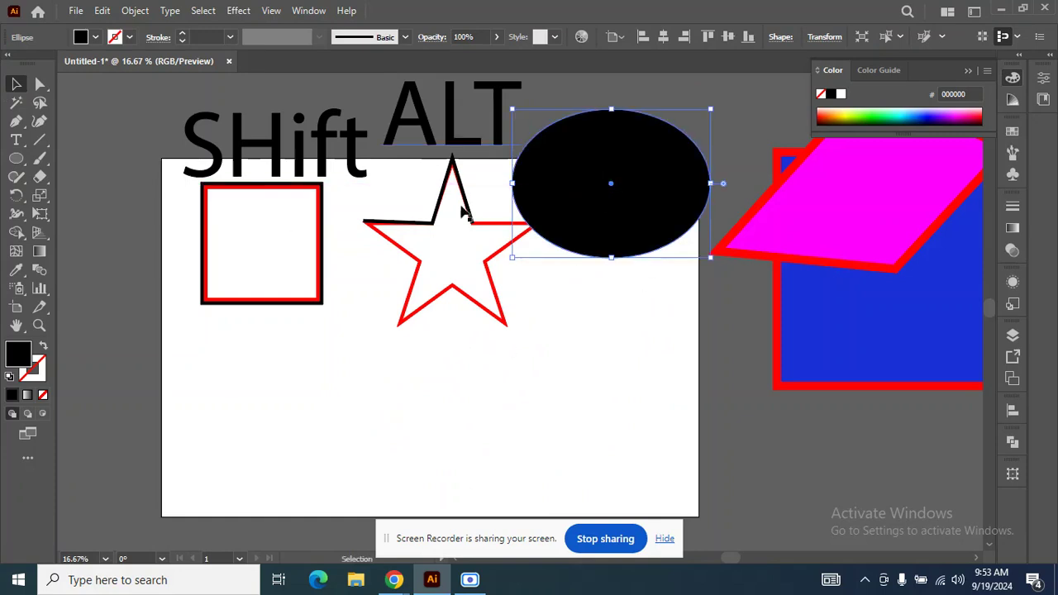
Draw a large perfect black circle outward from its centre below the square, and delete it together with the ellipse.
{"action": "left_click", "coordinate": [18, 162]}
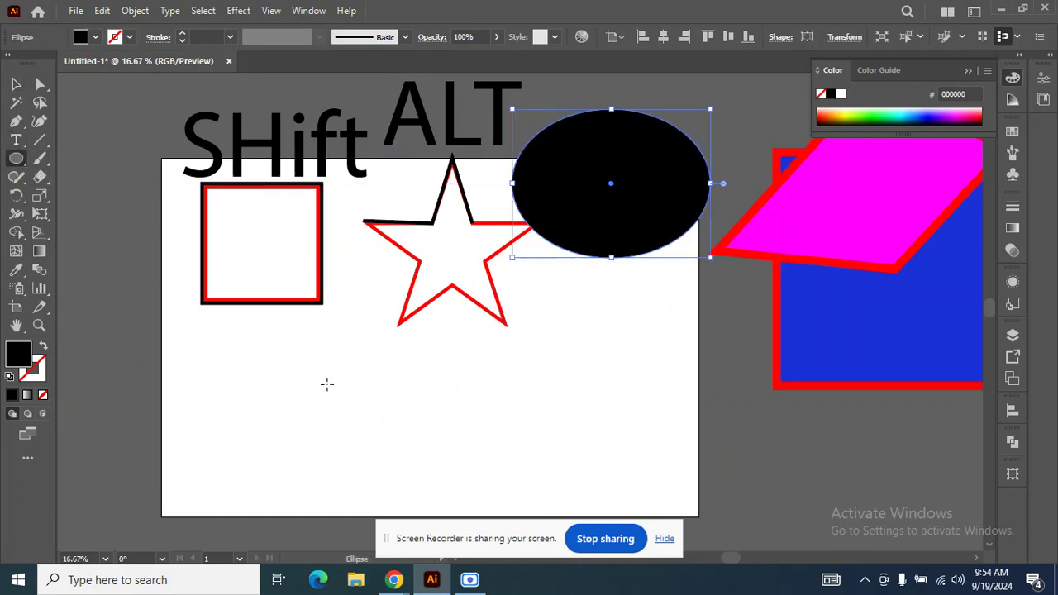
{"action": "left_click_drag", "start_coordinate": [327, 385], "coordinate": [478, 397]}
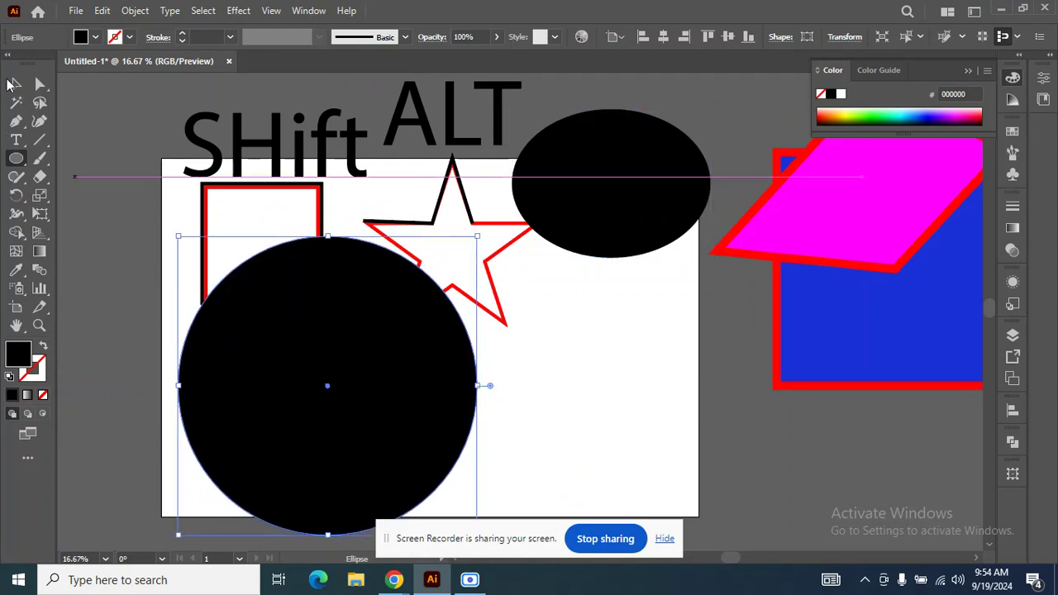
{"action": "left_click", "coordinate": [14, 83]}
{"action": "left_click_drag", "start_coordinate": [363, 391], "coordinate": [780, 217]}
{"action": "left_click", "coordinate": [673, 182], "text": "shift"}
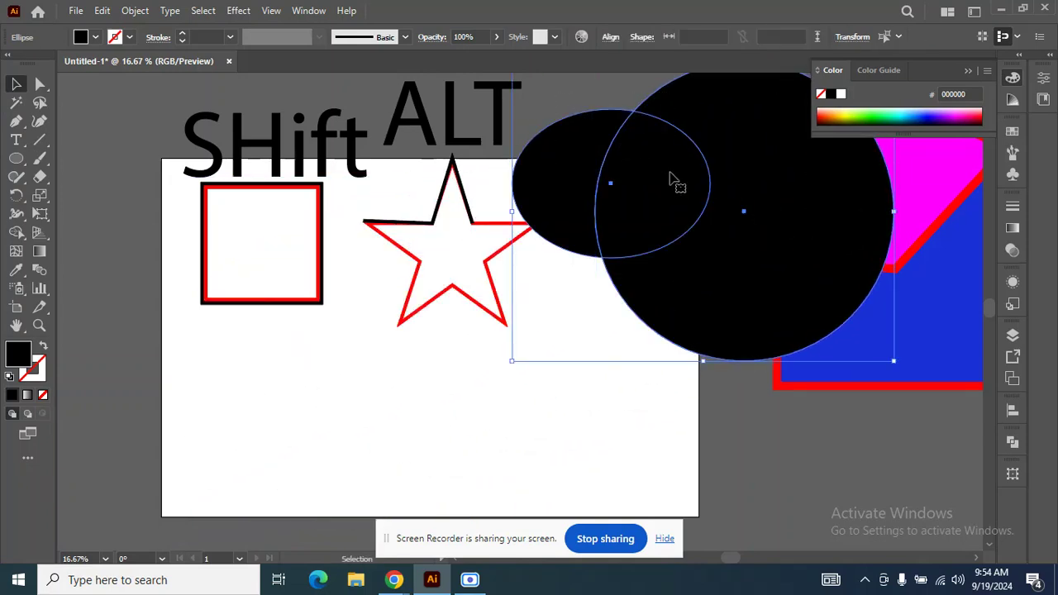
{"action": "key", "text": "Delete"}
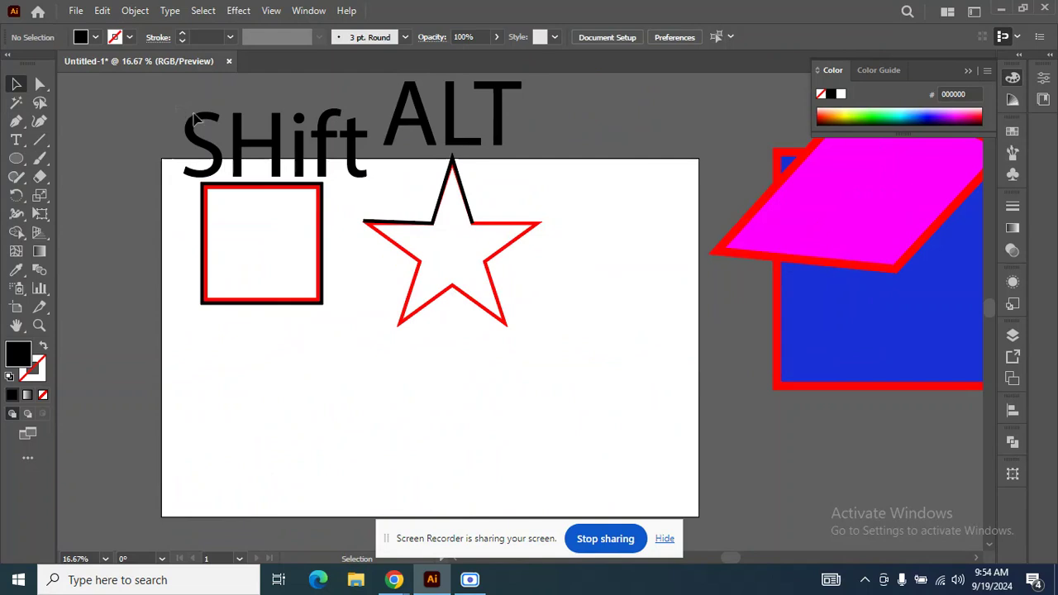
Move the SHift and ALT texts together off the artboard onto the magenta and blue shapes.
{"action": "left_click", "coordinate": [456, 142]}
{"action": "left_click_drag", "start_coordinate": [457, 127], "coordinate": [973, 291]}
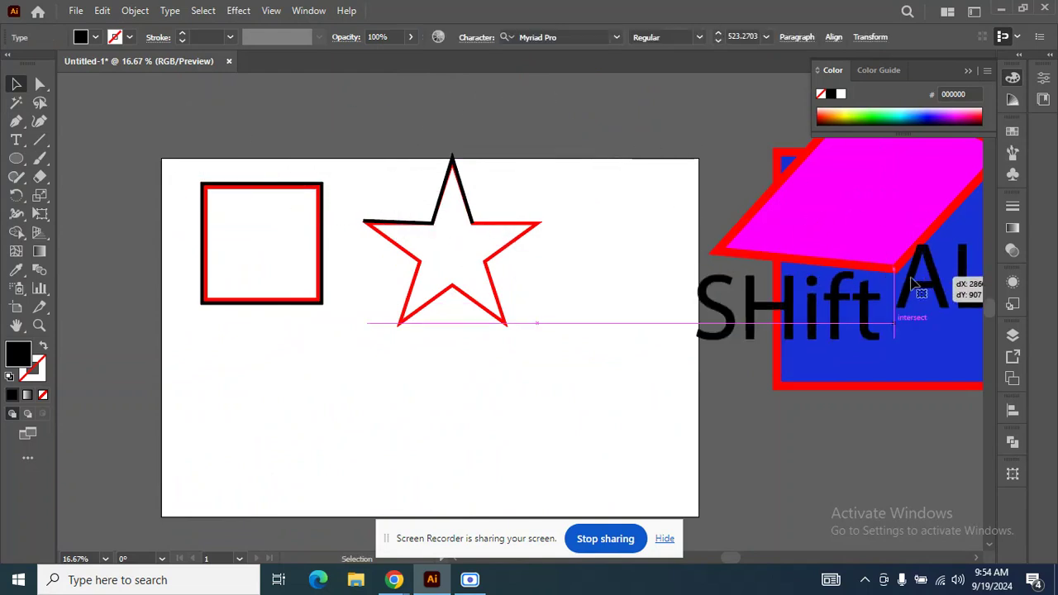
Draw a perfect circle below the square with no fill and the traced paths' 17 pt black stroke.
{"action": "left_click_drag", "start_coordinate": [171, 168], "coordinate": [457, 325]}
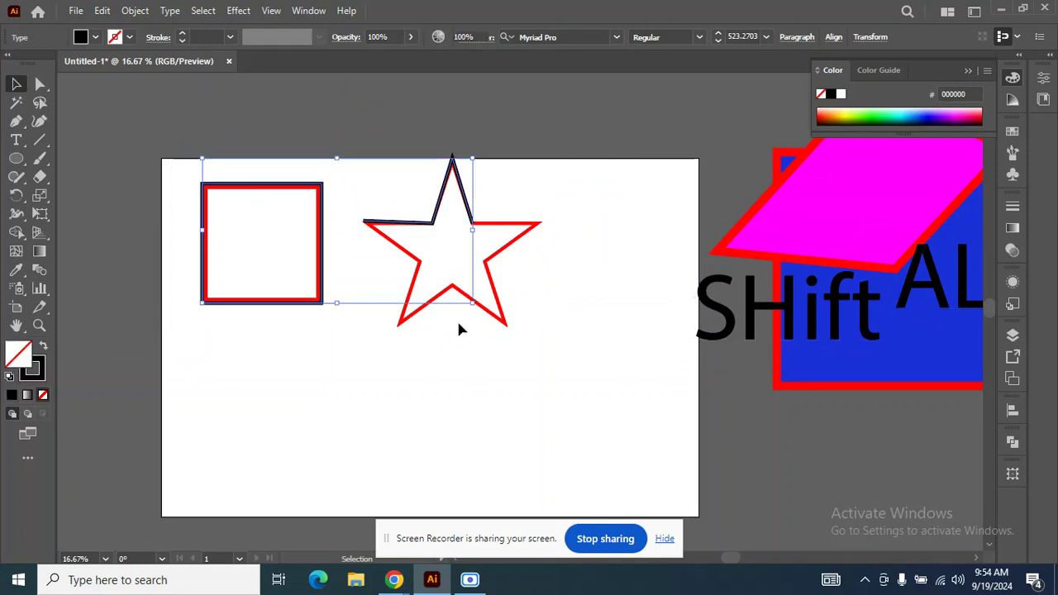
{"action": "scroll", "coordinate": [528, 230], "scroll_direction": "down", "scroll_amount": 1}
{"action": "left_click", "coordinate": [17, 157]}
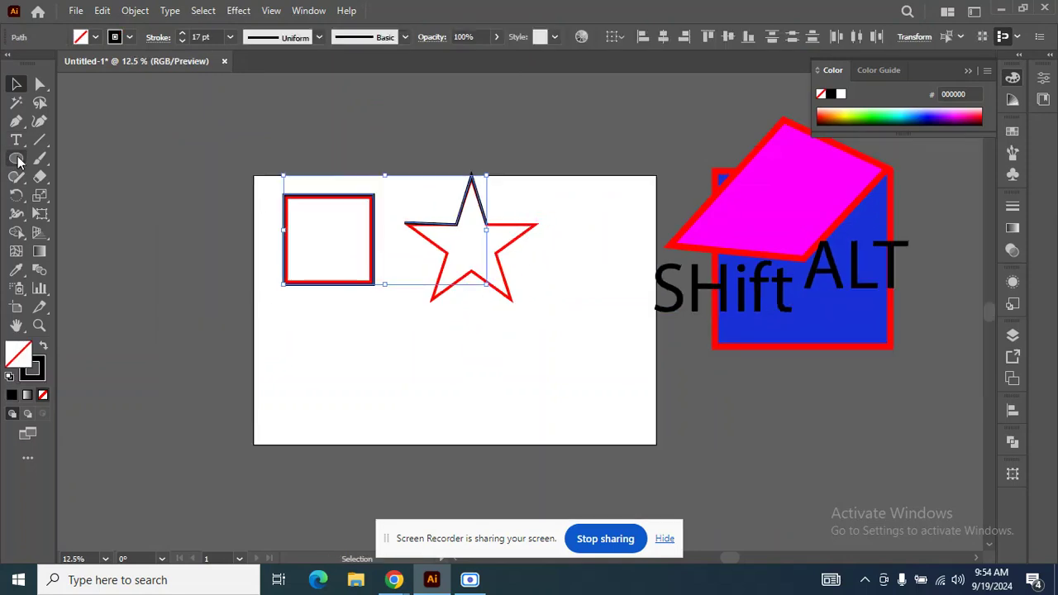
{"action": "left_click_drag", "start_coordinate": [306, 356], "coordinate": [358, 406]}
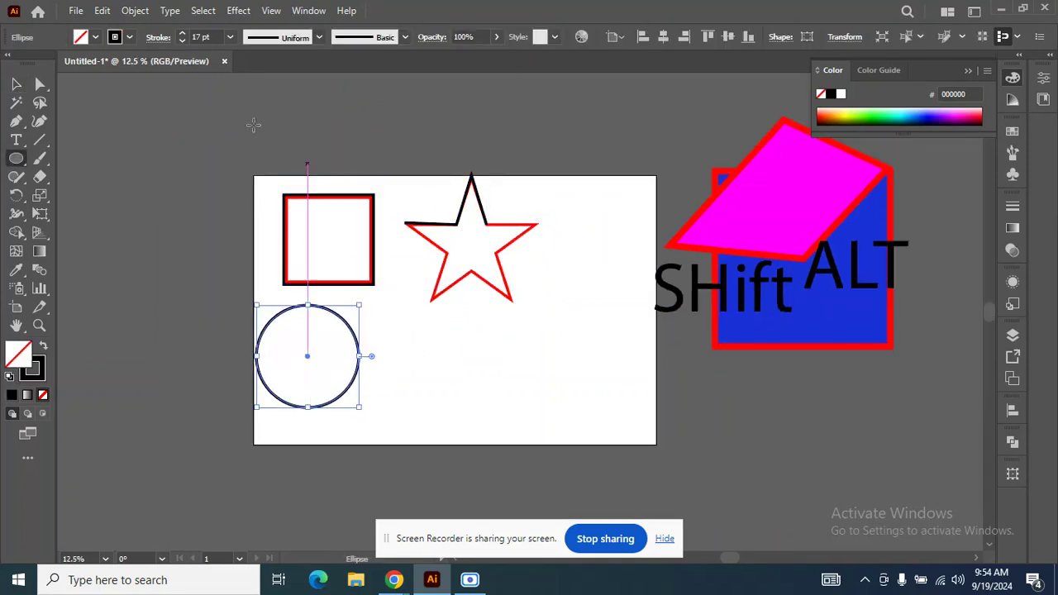
Apply a Zig Zag effect to the circle with an absolute size of 10 px, 4 ridges per segment and corner points.
{"action": "left_click", "coordinate": [239, 10]}
{"action": "mouse_move", "coordinate": [287, 137]}
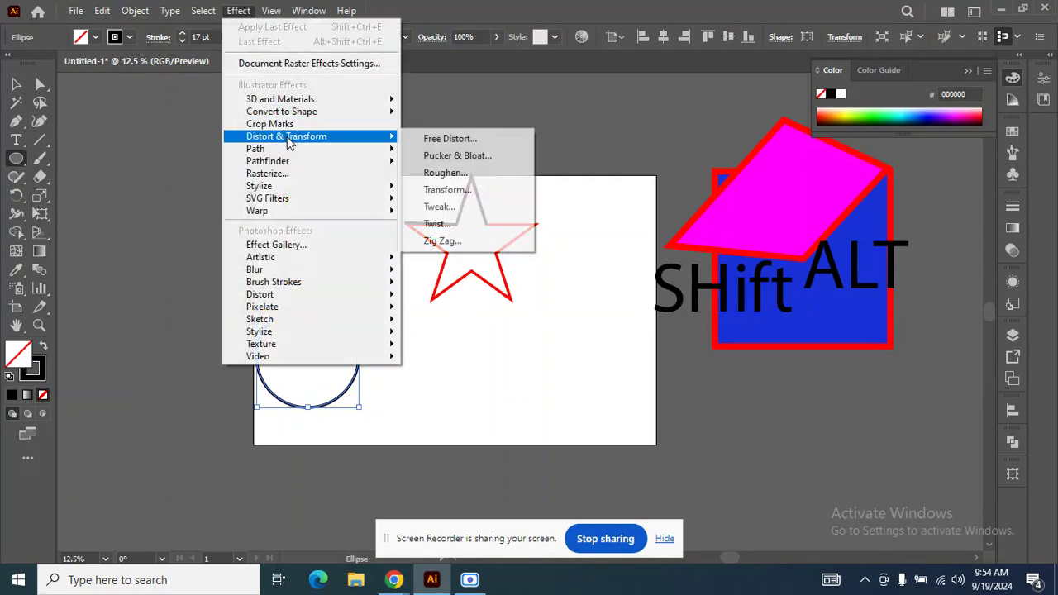
{"action": "left_click", "coordinate": [465, 241]}
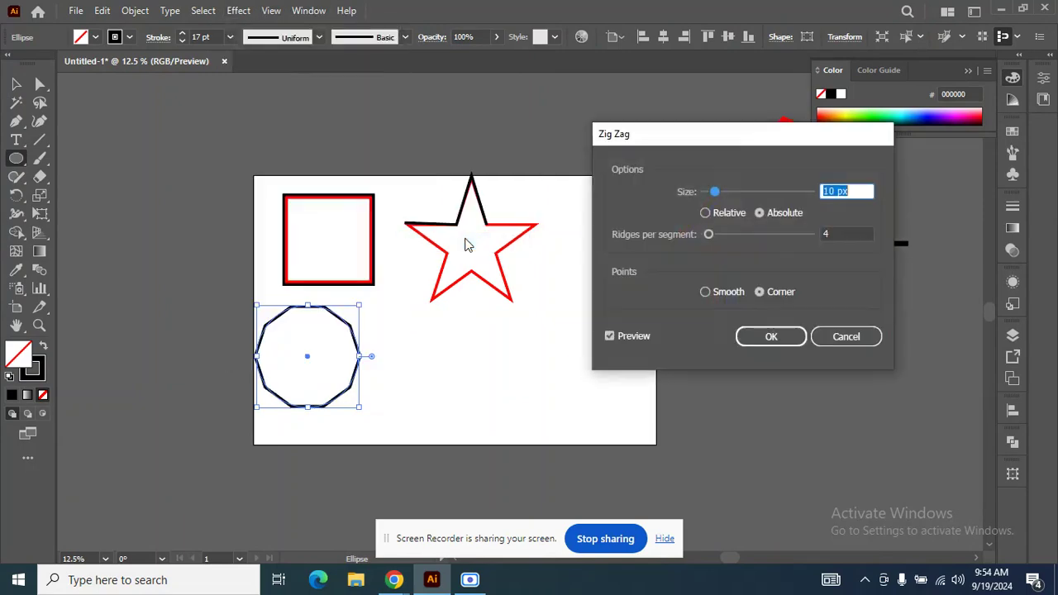
{"action": "left_click", "coordinate": [772, 337]}
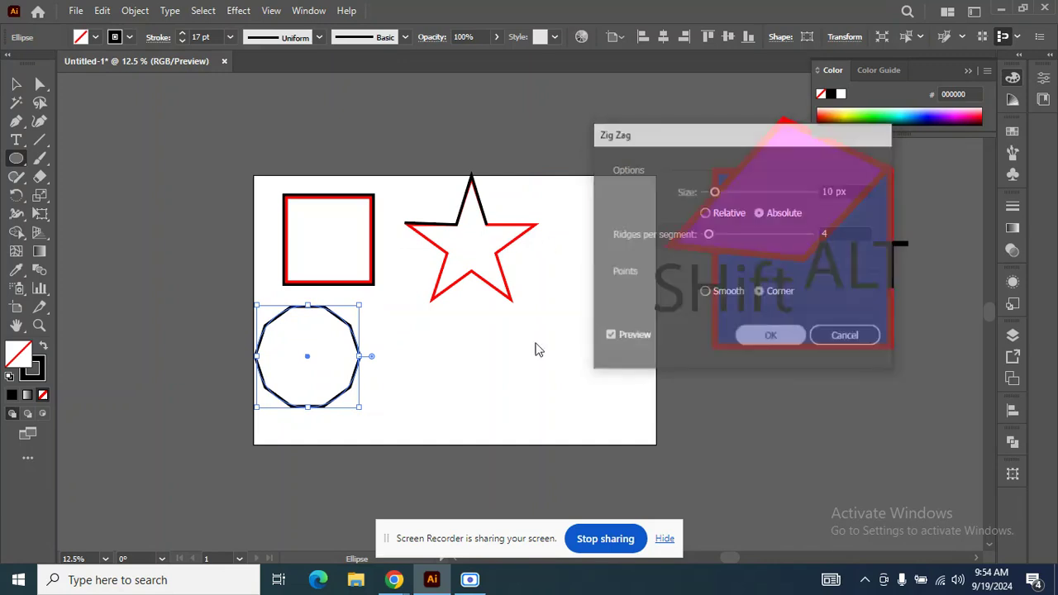
Draw a second, slightly larger unfilled circle with a black stroke below the star, beside the zigzagged circle.
{"action": "left_click", "coordinate": [16, 84]}
{"action": "left_click", "coordinate": [15, 158]}
{"action": "left_click_drag", "start_coordinate": [440, 347], "coordinate": [504, 410]}
Apply a Zig Zag effect to the second circle with an absolute size of 18 px, 4 ridges per segment and smooth points.
{"action": "left_click", "coordinate": [240, 12]}
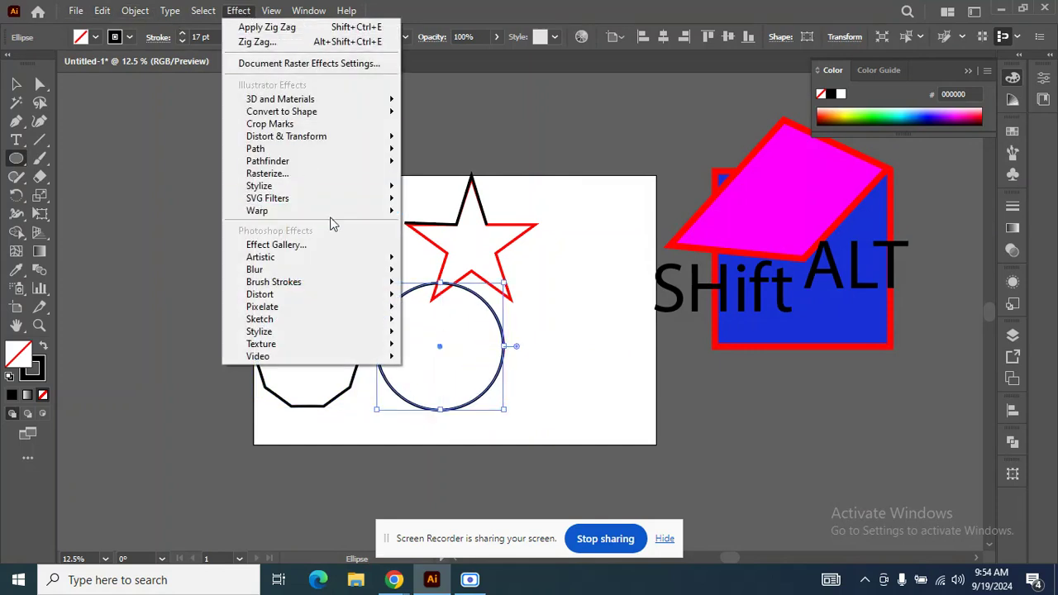
{"action": "mouse_move", "coordinate": [312, 202]}
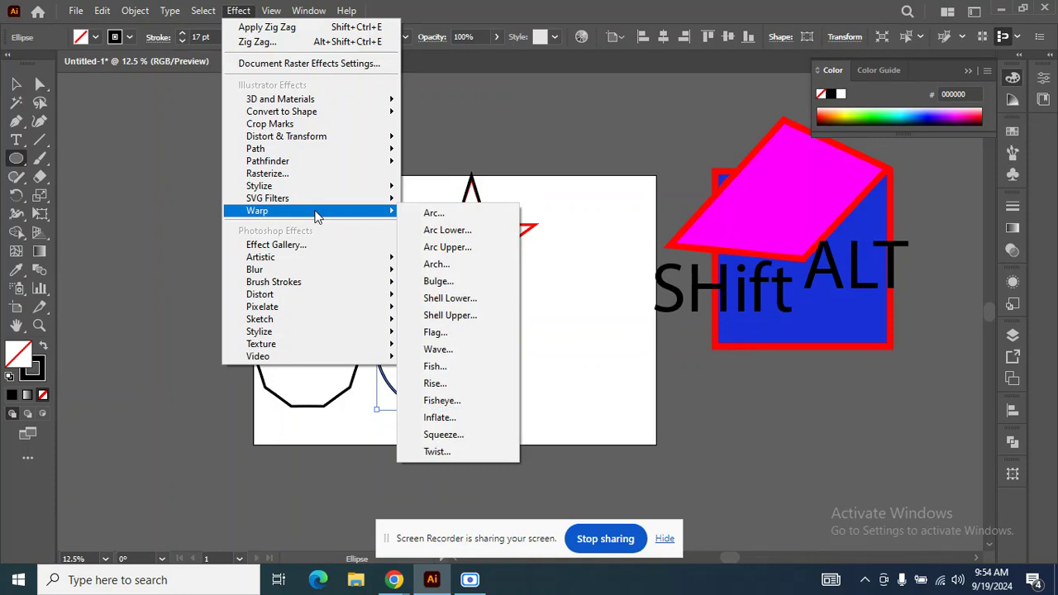
{"action": "mouse_move", "coordinate": [316, 140]}
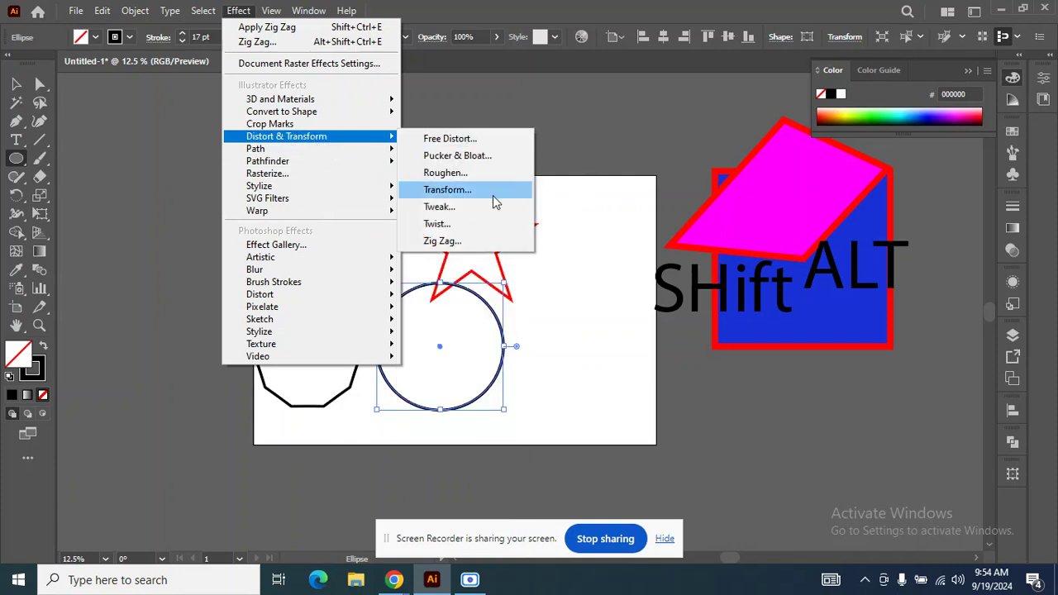
{"action": "left_click", "coordinate": [482, 241]}
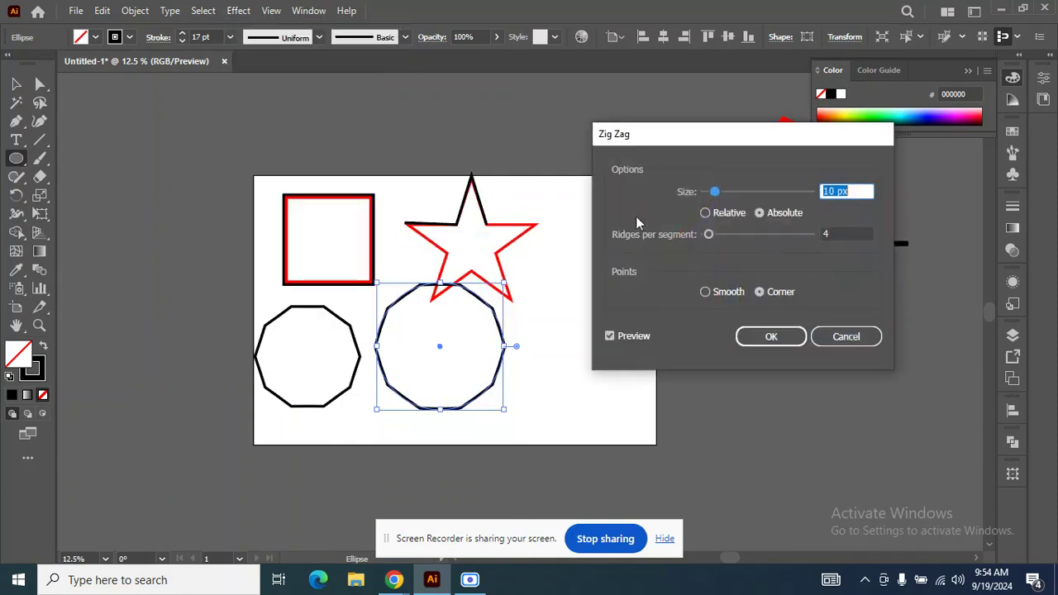
{"action": "left_click_drag", "start_coordinate": [706, 237], "coordinate": [733, 237]}
{"action": "mouse_move", "coordinate": [720, 197]}
{"action": "left_mouse_down"}
{"action": "mouse_move", "coordinate": [744, 201]}
{"action": "mouse_move", "coordinate": [723, 198]}
{"action": "left_mouse_up"}
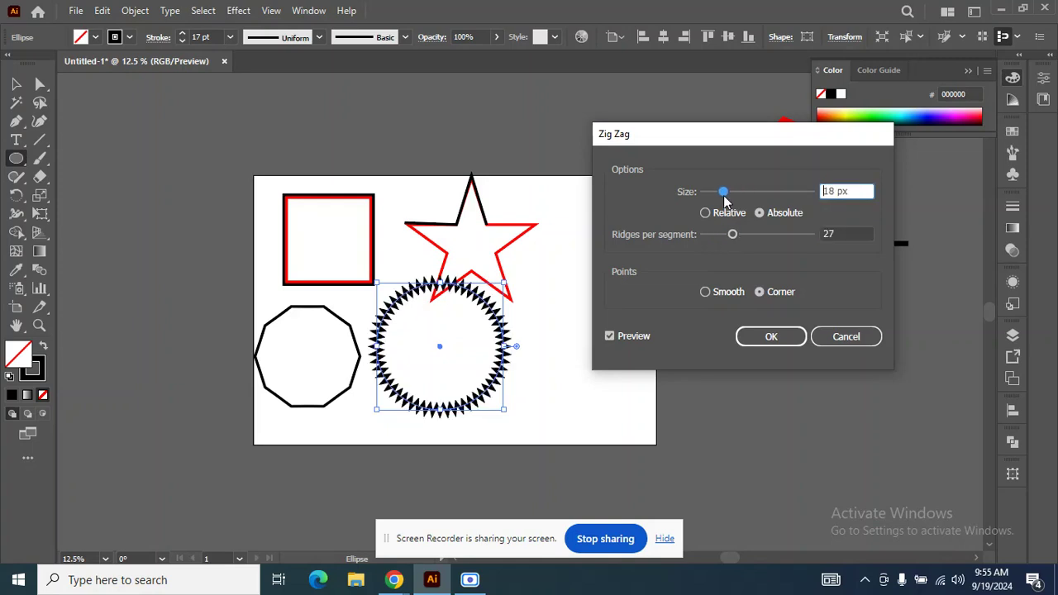
{"action": "mouse_move", "coordinate": [733, 238]}
{"action": "left_mouse_down"}
{"action": "mouse_move", "coordinate": [706, 242]}
{"action": "mouse_move", "coordinate": [716, 242]}
{"action": "left_mouse_up"}
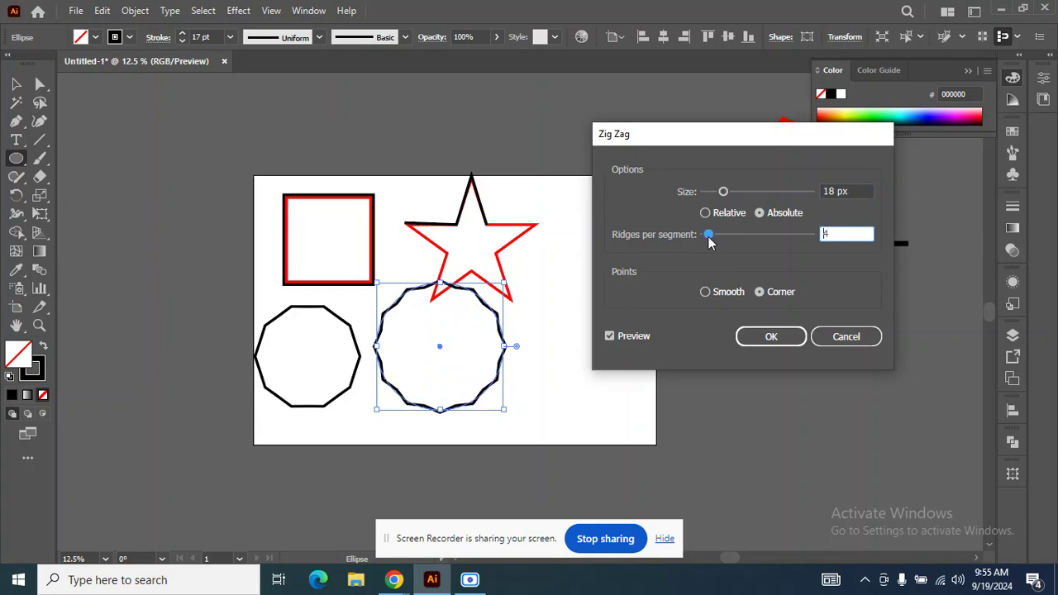
{"action": "left_click", "coordinate": [705, 292]}
{"action": "left_click", "coordinate": [763, 337]}
Clear the selection of the two zigzagged circles and activate the Pen tool.
{"action": "key", "text": "v"}
{"action": "left_click", "coordinate": [163, 286]}
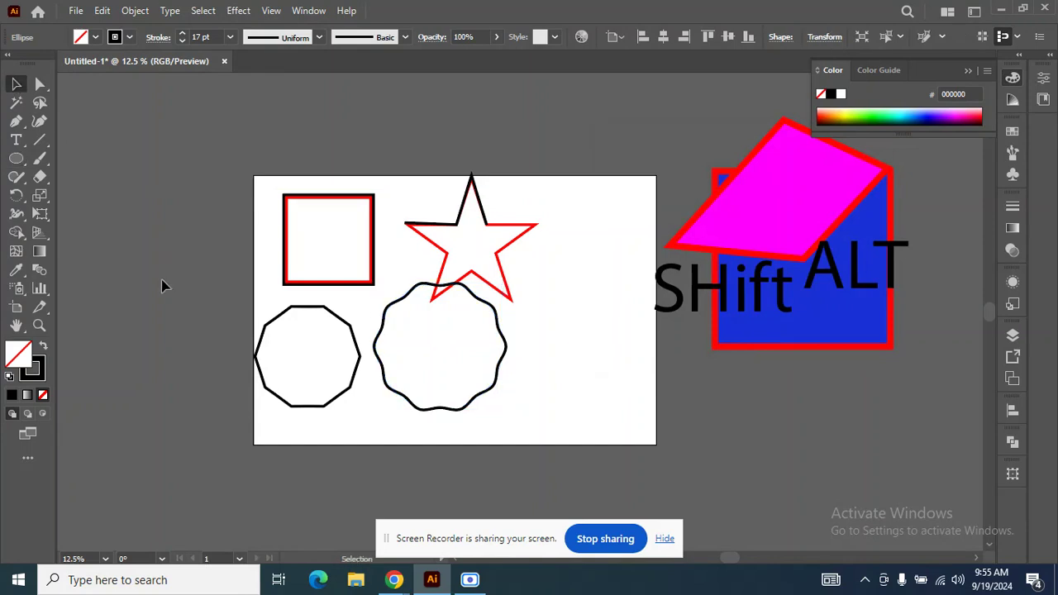
{"action": "left_click", "coordinate": [397, 364]}
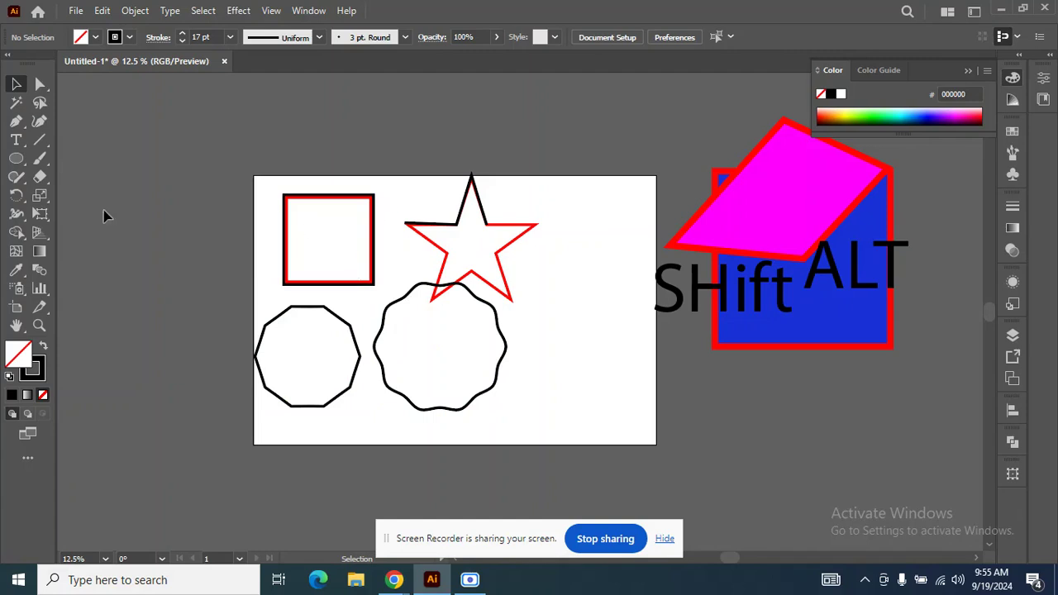
{"action": "left_click", "coordinate": [17, 122]}
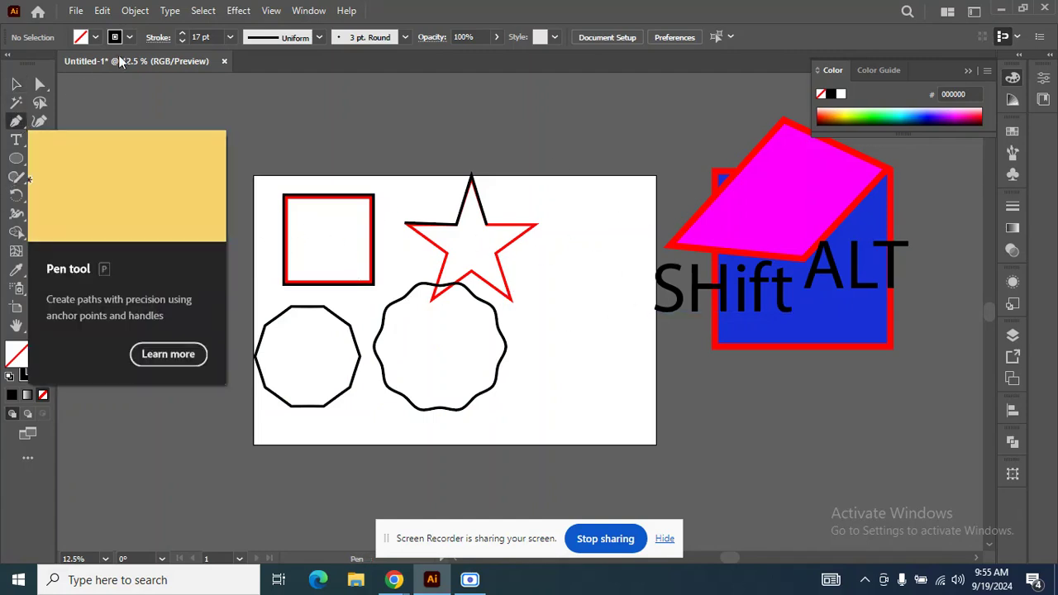
Set the stroke colour to blue and trace the straight-edged zigzagged circle with a closed Pen path through its ten corners.
{"action": "left_click", "coordinate": [129, 37]}
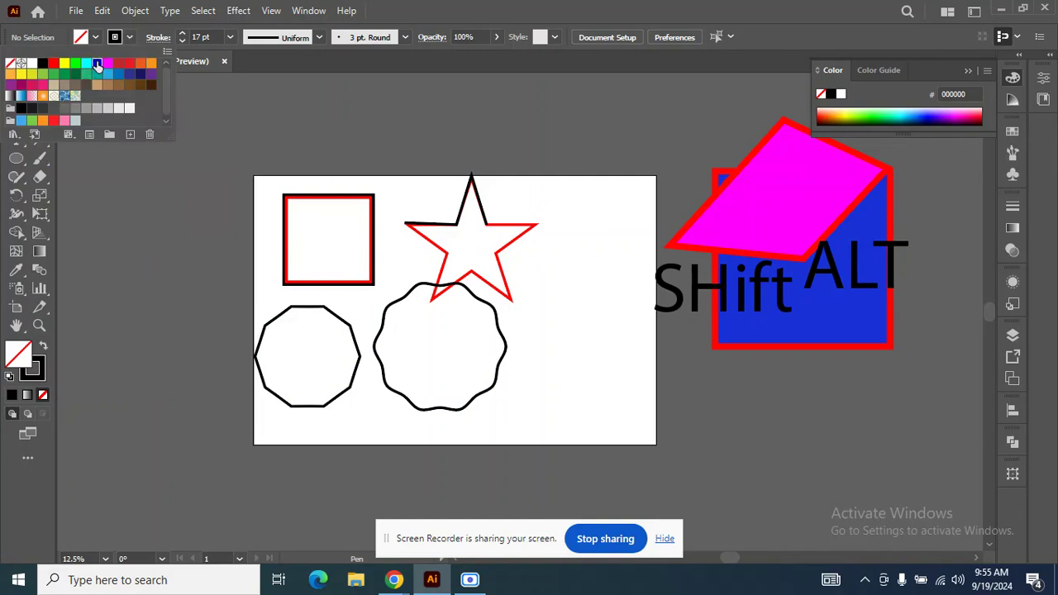
{"action": "left_click", "coordinate": [117, 220]}
{"action": "scroll", "coordinate": [299, 387], "scroll_direction": "up", "scroll_amount": 2}
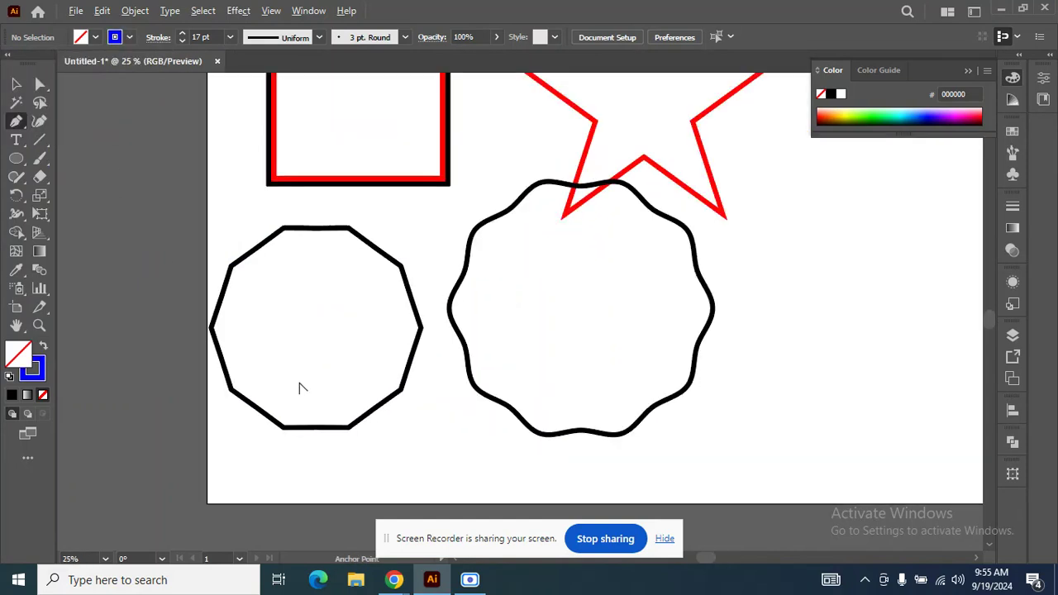
{"action": "left_click", "coordinate": [209, 329]}
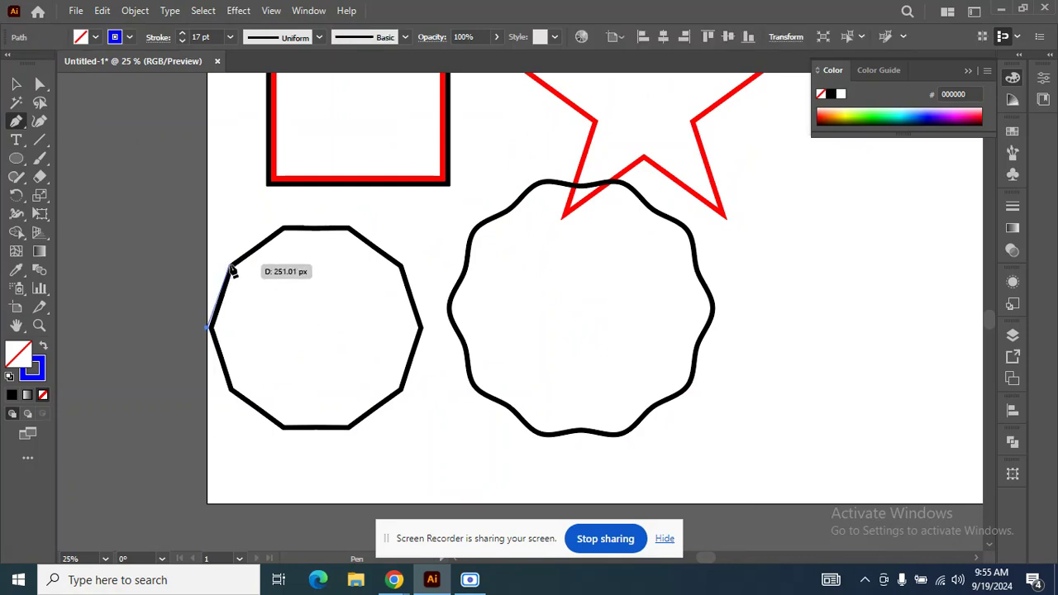
{"action": "left_click", "coordinate": [231, 265]}
{"action": "left_click", "coordinate": [283, 227]}
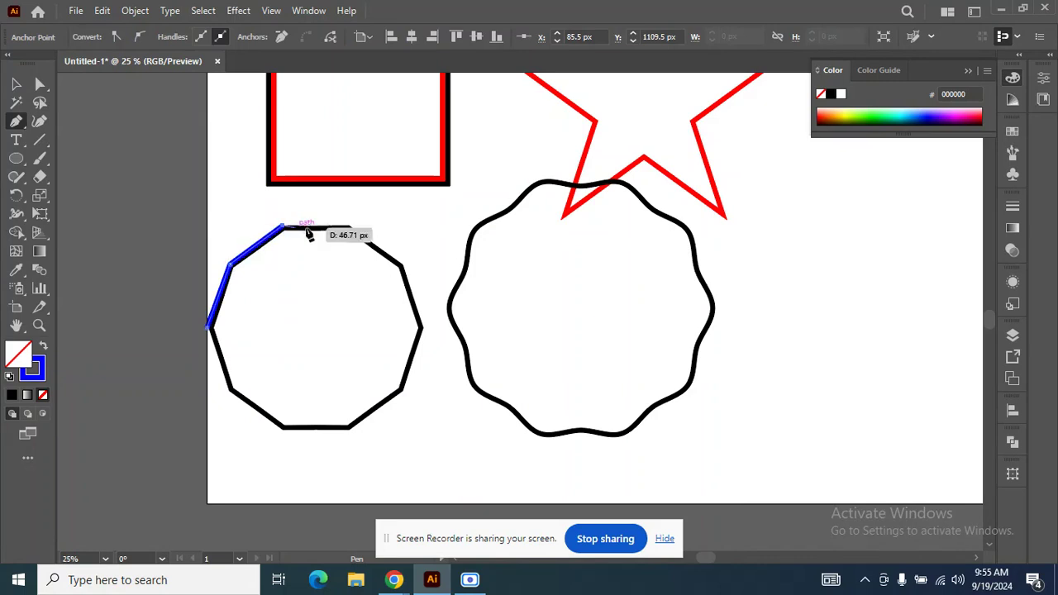
{"action": "left_click", "coordinate": [351, 228]}
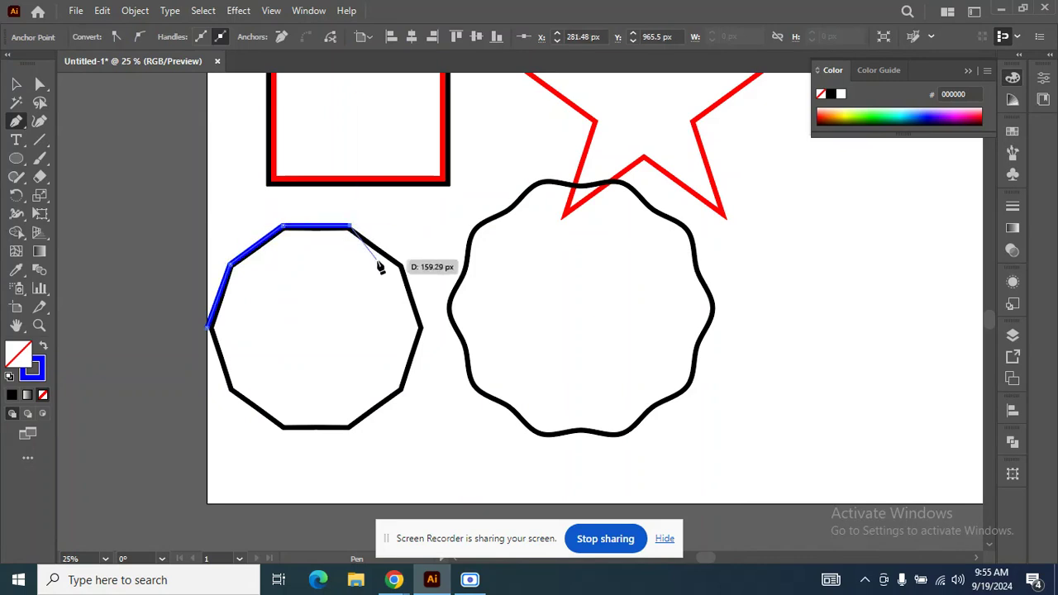
{"action": "left_click", "coordinate": [402, 266]}
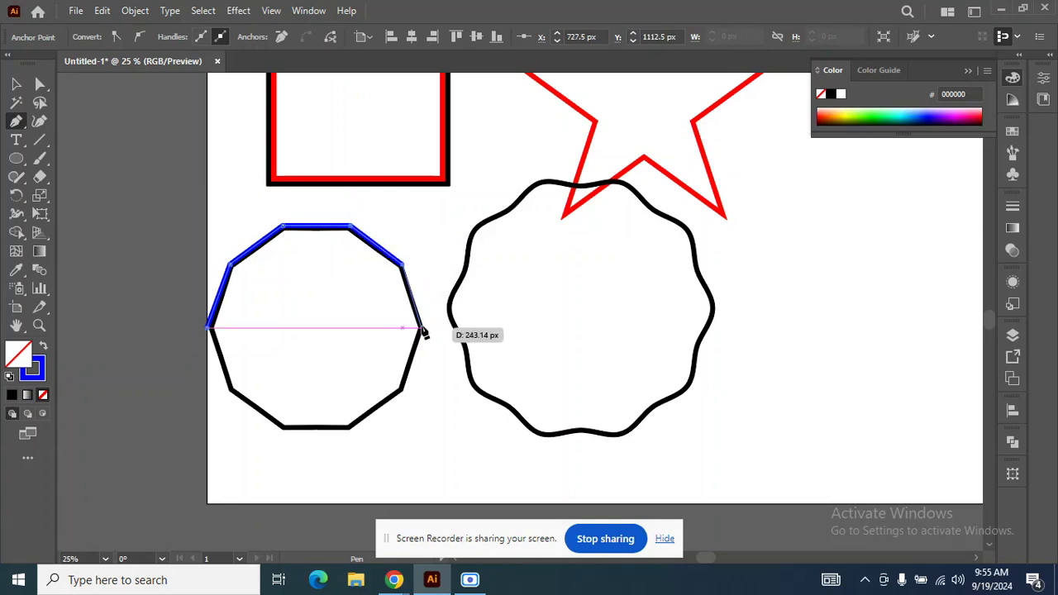
{"action": "left_click", "coordinate": [422, 329]}
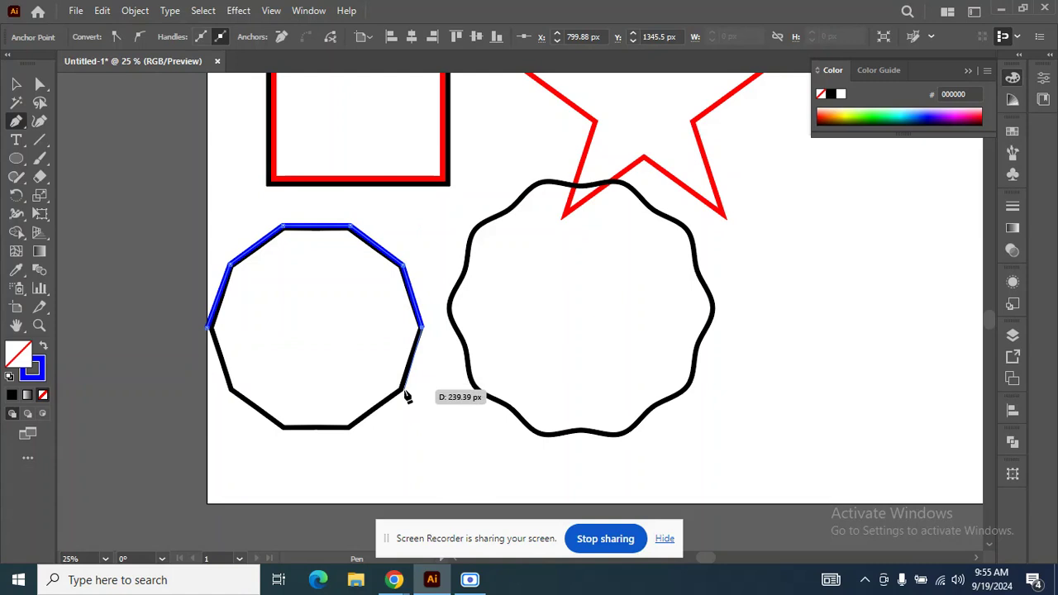
{"action": "left_click", "coordinate": [403, 390]}
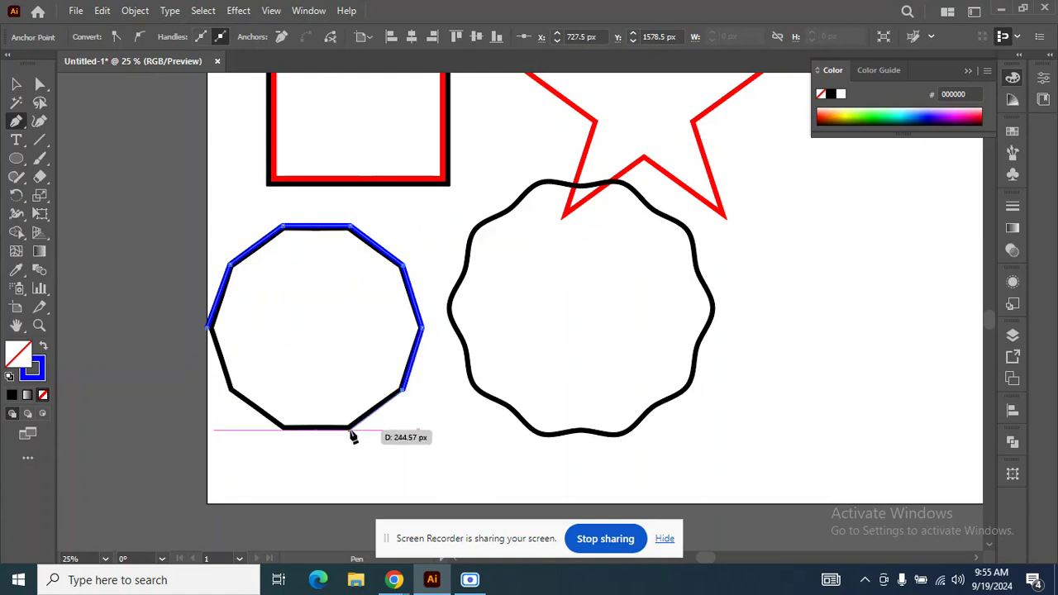
{"action": "left_click", "coordinate": [351, 428]}
{"action": "left_click", "coordinate": [284, 428]}
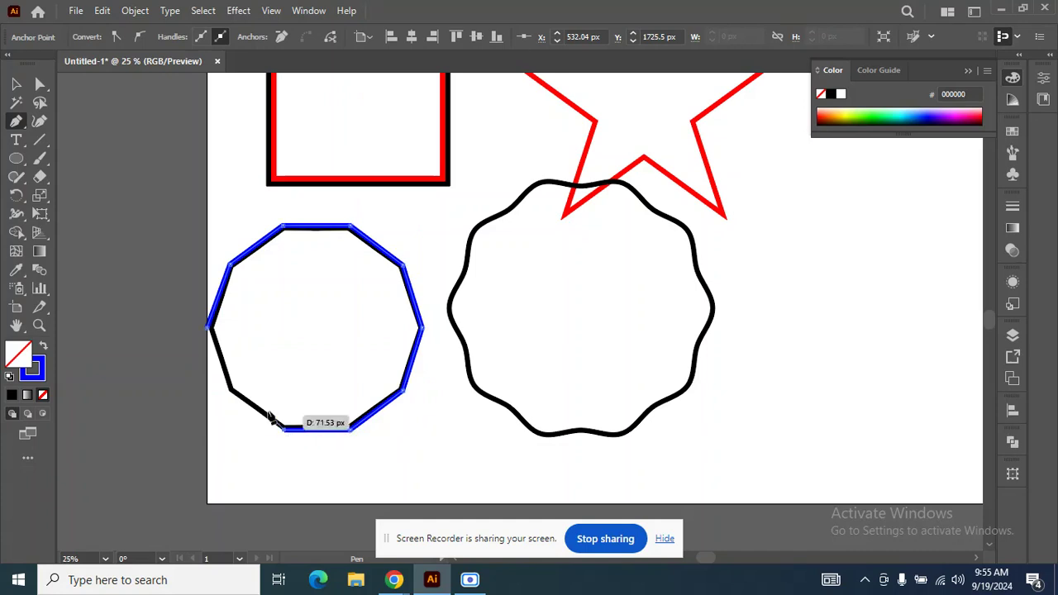
{"action": "left_click", "coordinate": [231, 391]}
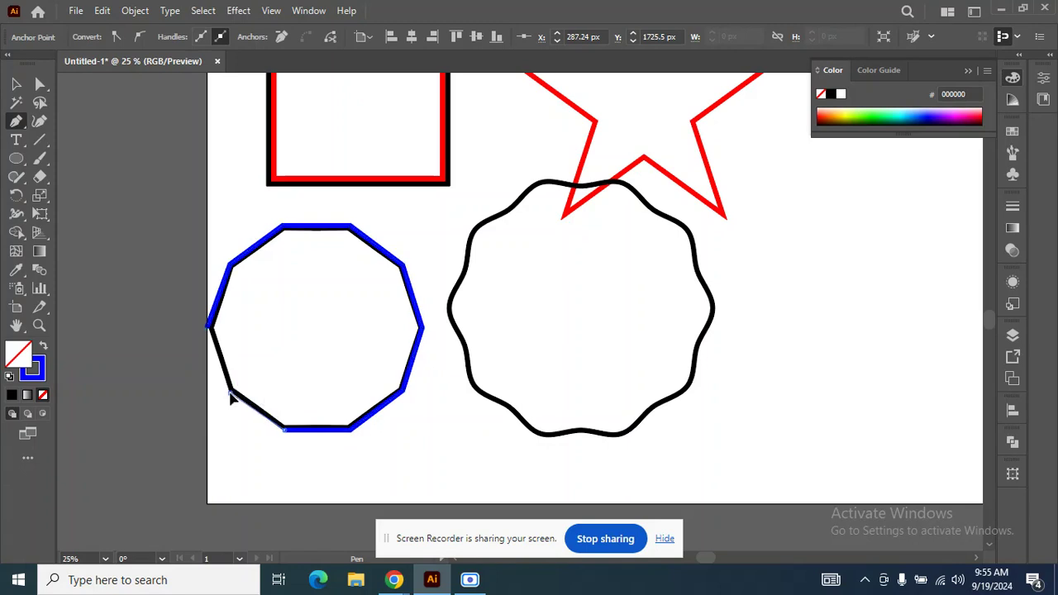
{"action": "left_click", "coordinate": [209, 328]}
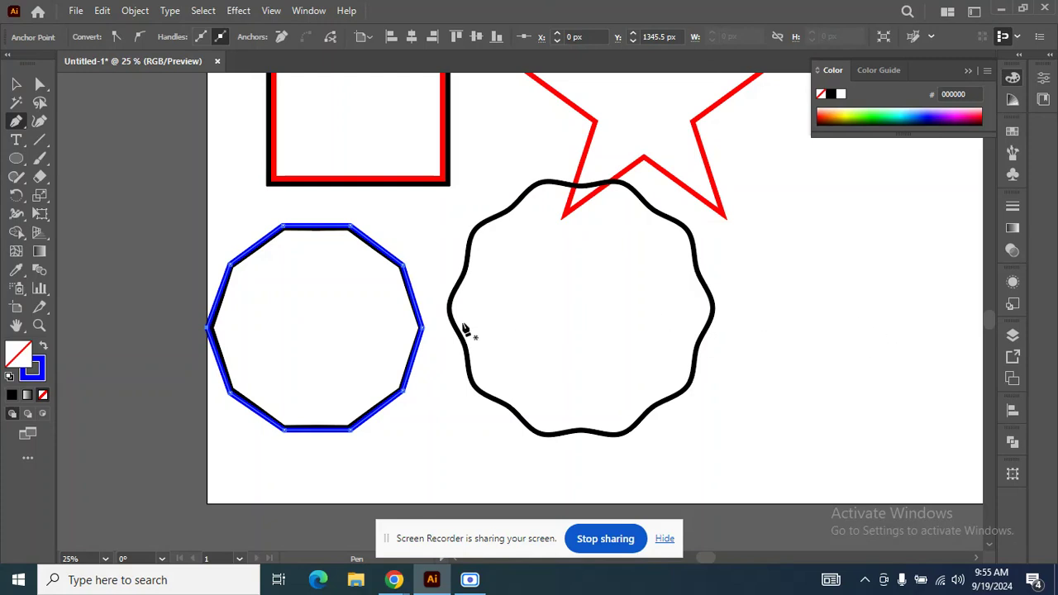
Try to trace the wavy circle's left edge with curved Pen segments, and undo the traced path.
{"action": "left_click", "coordinate": [465, 343]}
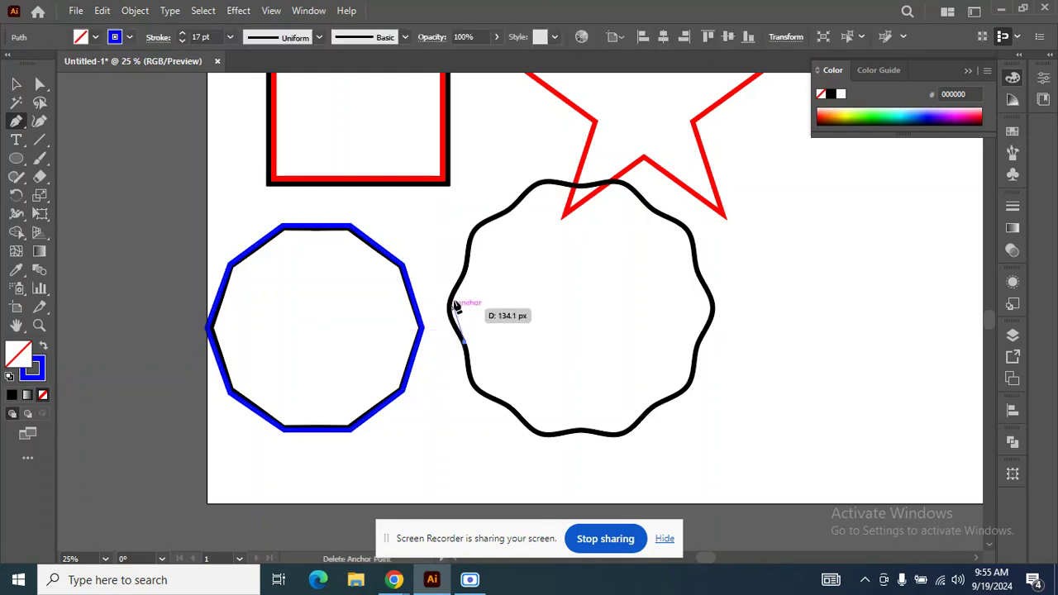
{"action": "left_click_drag", "start_coordinate": [465, 275], "coordinate": [499, 241]}
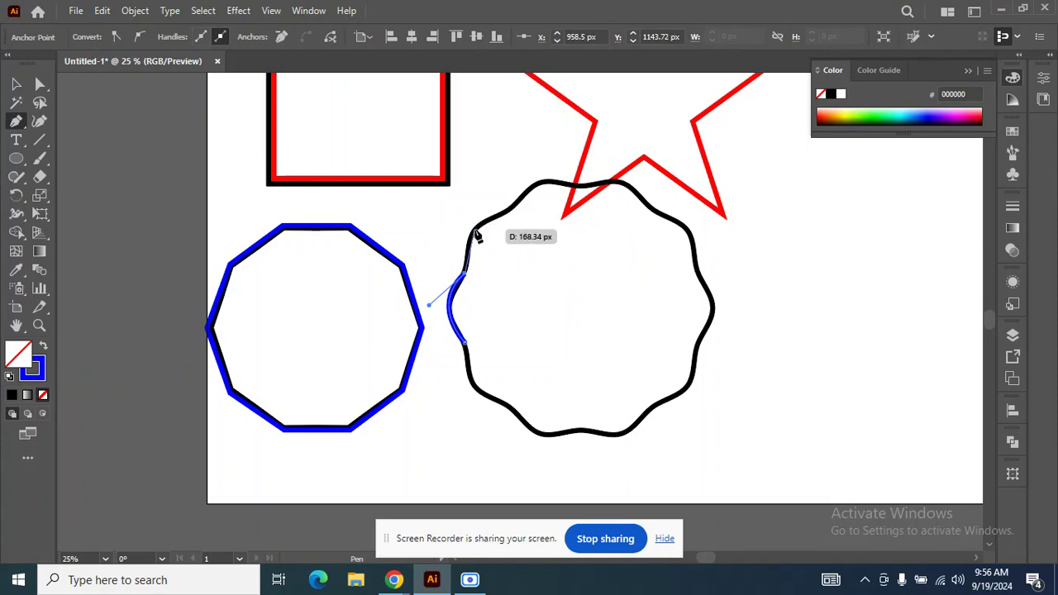
{"action": "left_click", "coordinate": [472, 230]}
{"action": "left_click_drag", "start_coordinate": [471, 219], "coordinate": [471, 219]}
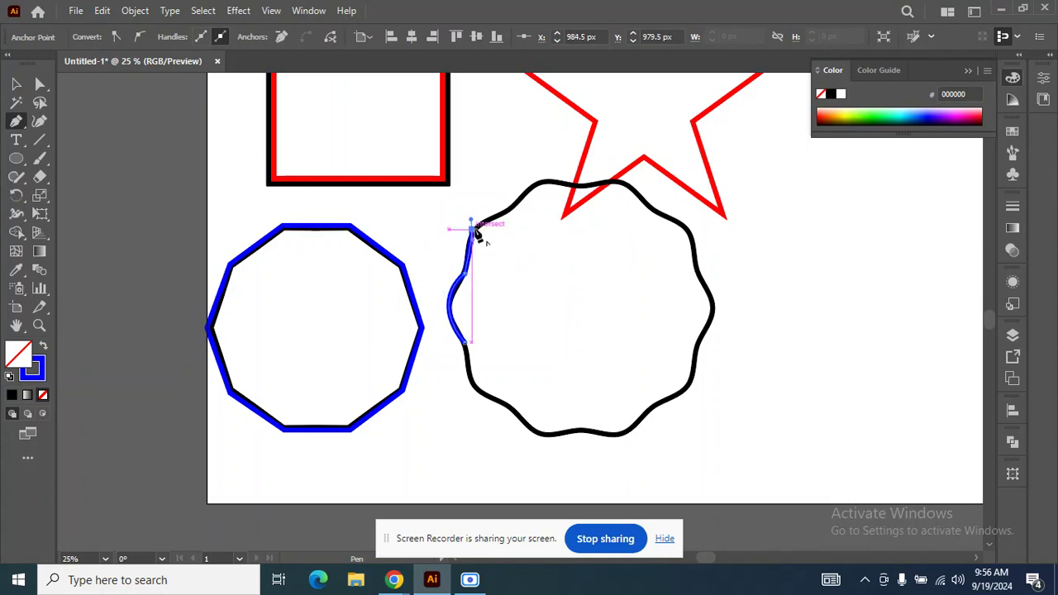
{"action": "left_click", "coordinate": [512, 204]}
{"action": "left_click_drag", "start_coordinate": [531, 219], "coordinate": [538, 207]}
{"action": "key", "text": "ctrl+z"}
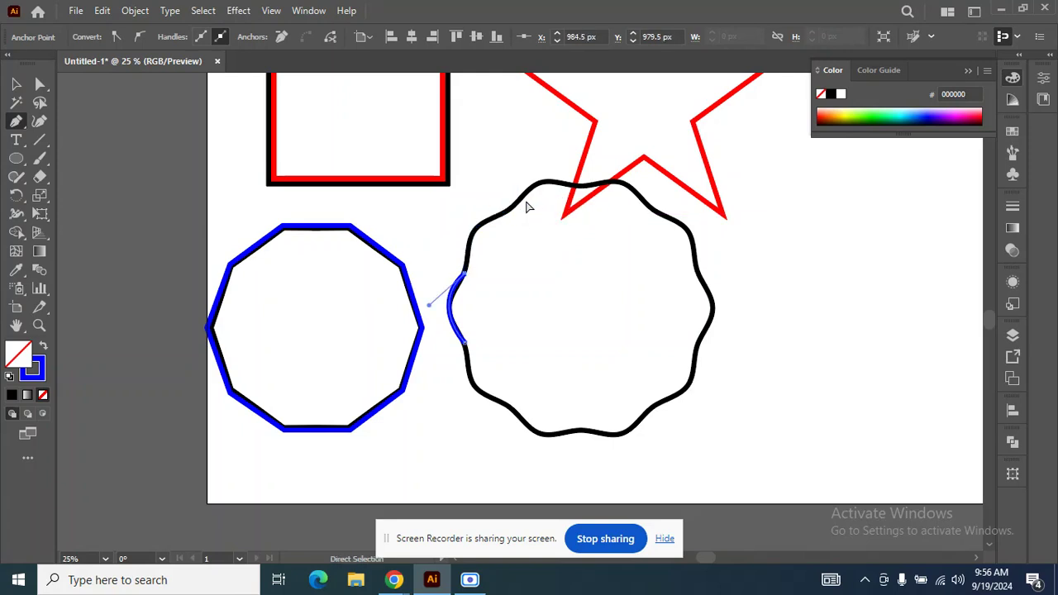
{"action": "key", "text": "ctrl+z"}
Draw a closed freeform blue shape of curved Pen segments on the artboard, to the right of the wavy circle.
{"action": "scroll", "coordinate": [416, 293], "scroll_direction": "down", "scroll_amount": 1}
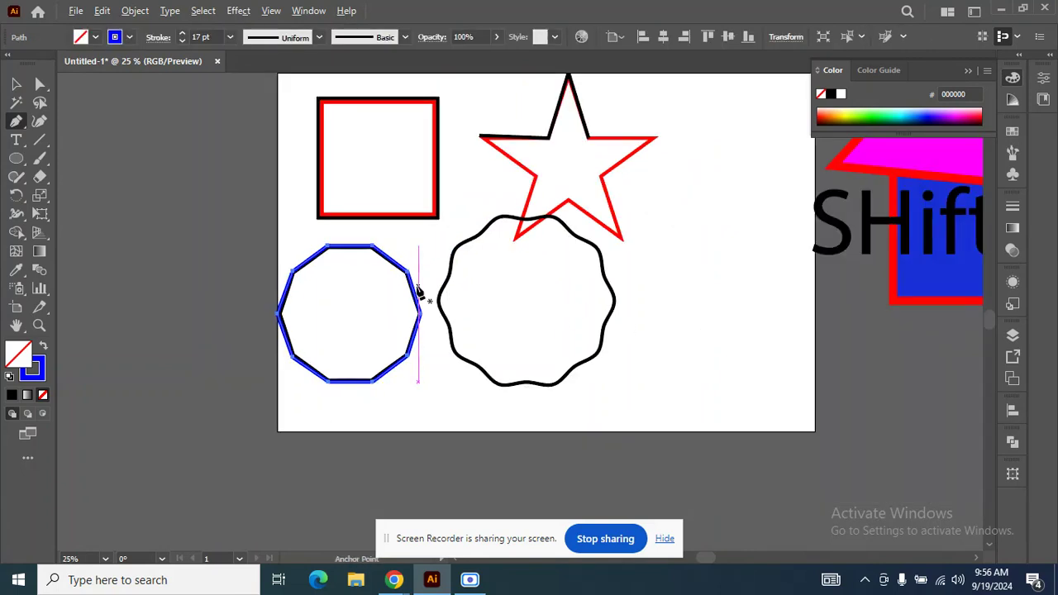
{"action": "left_click", "coordinate": [653, 326]}
{"action": "left_click", "coordinate": [685, 272]}
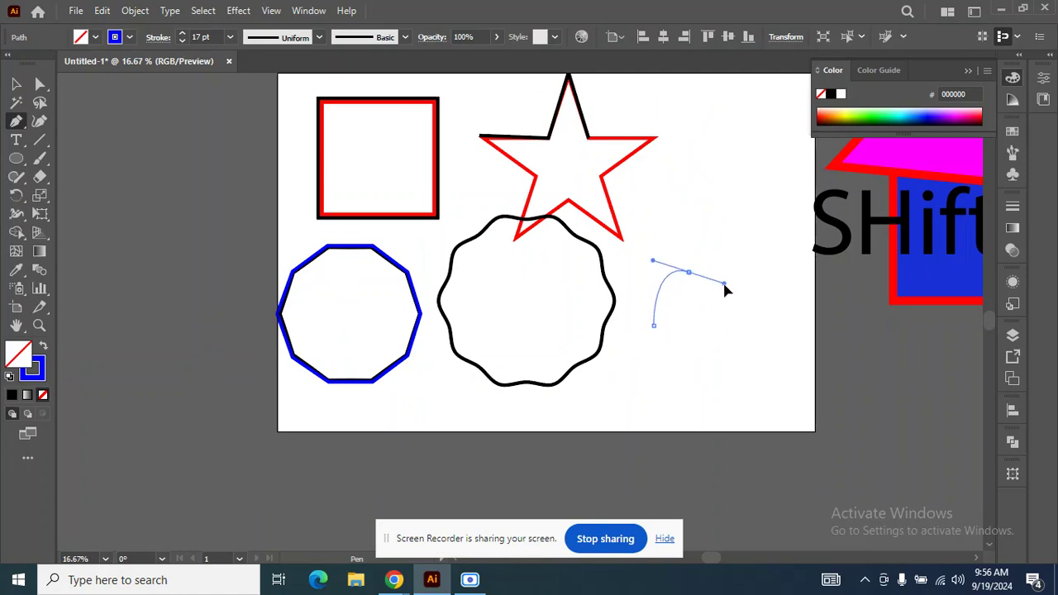
{"action": "left_click_drag", "start_coordinate": [725, 265], "coordinate": [746, 331]}
{"action": "left_click_drag", "start_coordinate": [749, 340], "coordinate": [768, 367]}
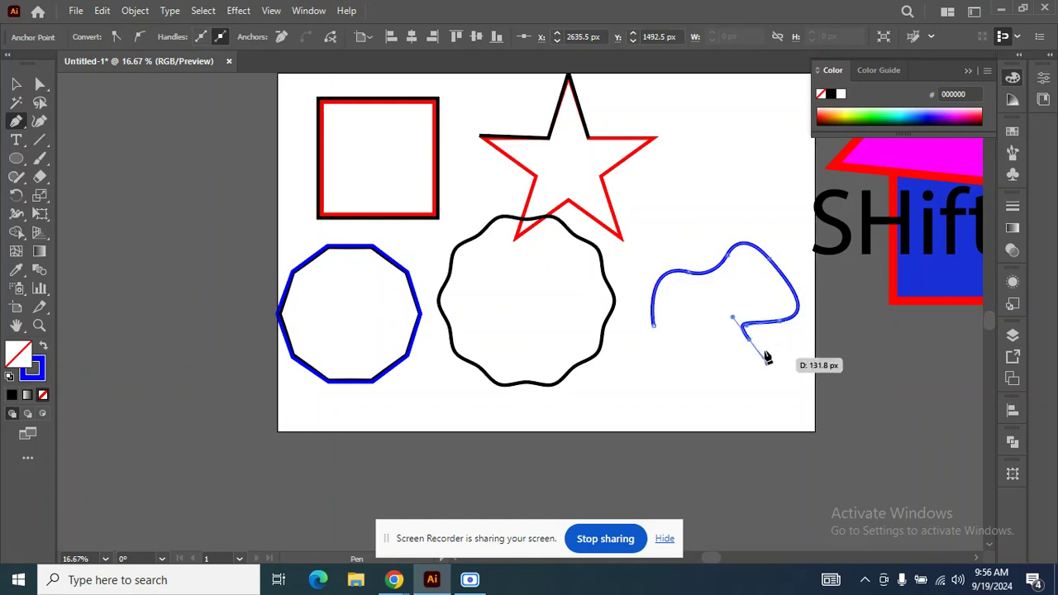
{"action": "key", "text": "ctrl+z"}
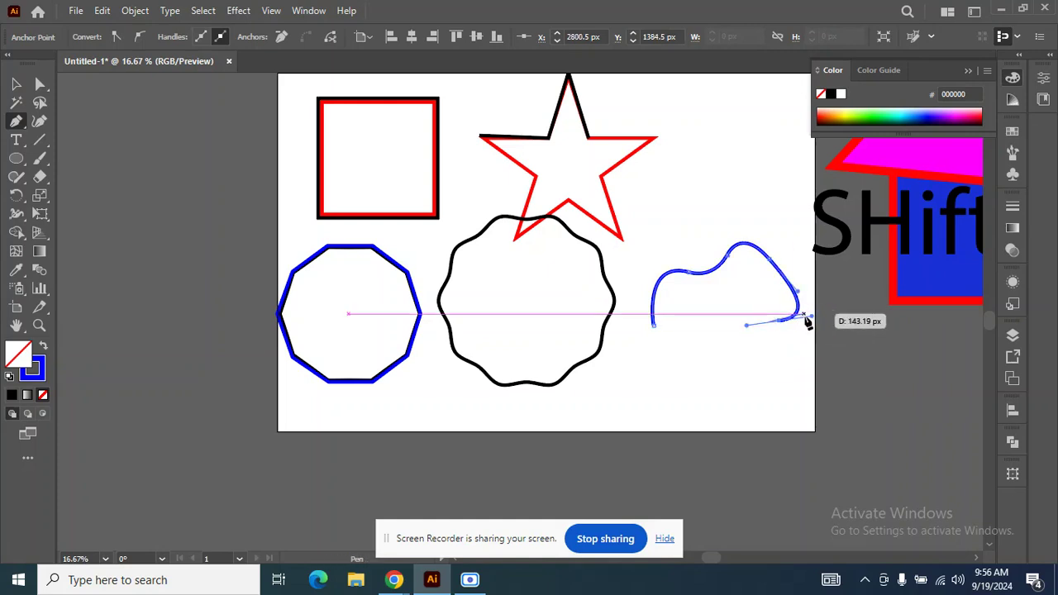
{"action": "left_click_drag", "start_coordinate": [815, 322], "coordinate": [814, 365]}
{"action": "key", "text": "ctrl+z"}
{"action": "left_click_drag", "start_coordinate": [747, 327], "coordinate": [732, 384]}
{"action": "key", "text": "ctrl+z"}
{"action": "left_click_drag", "start_coordinate": [714, 350], "coordinate": [658, 333]}
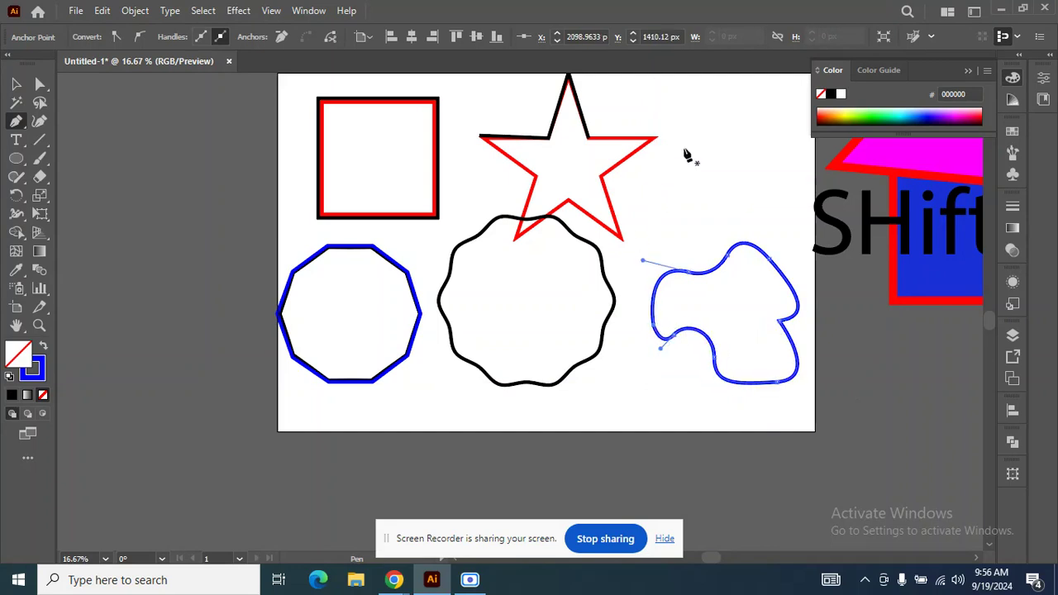
Draw a second closed, curved blue Pen shape to the right of the star, above the first freeform shape.
{"action": "scroll", "coordinate": [692, 152], "scroll_direction": "up", "scroll_amount": 2}
{"action": "left_click", "coordinate": [701, 188]}
{"action": "left_click_drag", "start_coordinate": [735, 153], "coordinate": [805, 242]}
{"action": "left_click_drag", "start_coordinate": [789, 265], "coordinate": [671, 205]}
{"action": "left_click", "coordinate": [702, 189]}
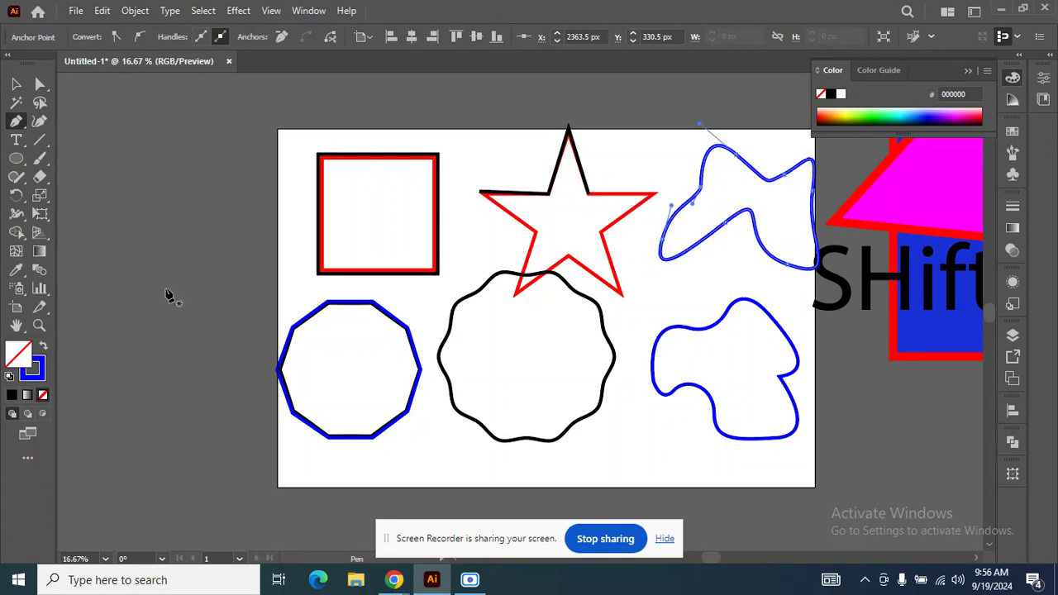
Move the square and the star, together with their traced outlines, off the artboard to its left.
{"action": "scroll", "coordinate": [525, 238], "scroll_direction": "down", "scroll_amount": 1}
{"action": "scroll", "coordinate": [487, 293], "scroll_direction": "up", "scroll_amount": 1}
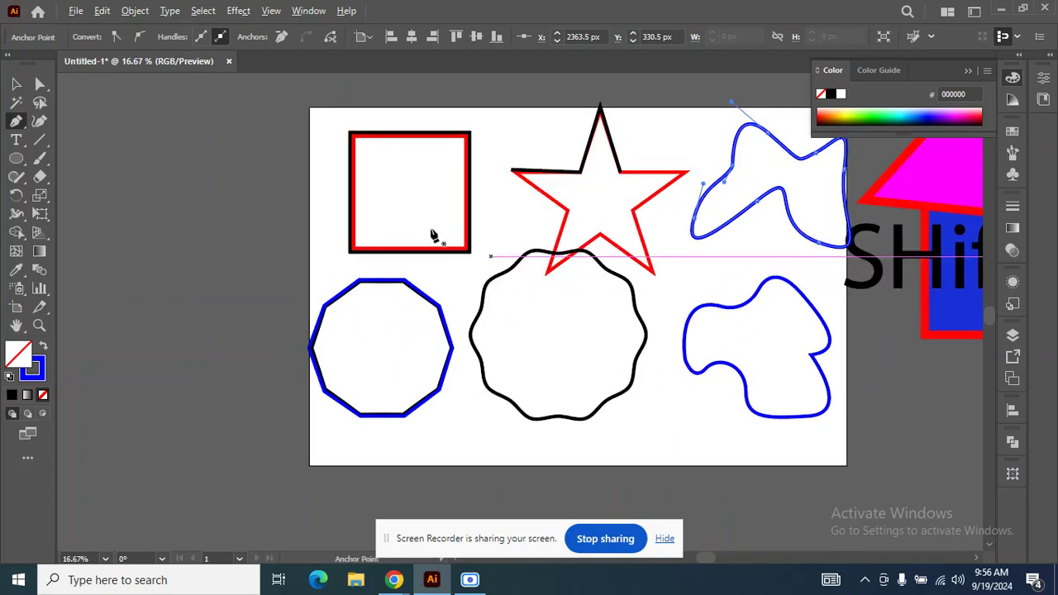
{"action": "left_click", "coordinate": [17, 85]}
{"action": "key", "text": "ctrl+alt+2"}
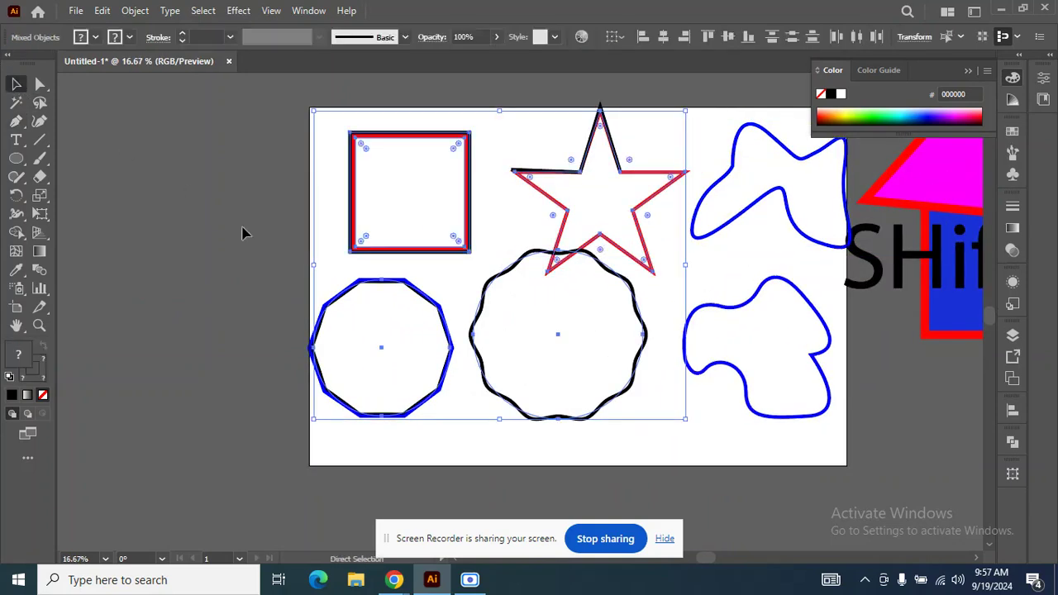
{"action": "left_click", "coordinate": [279, 161]}
{"action": "left_click_drag", "start_coordinate": [576, 179], "coordinate": [672, 192]}
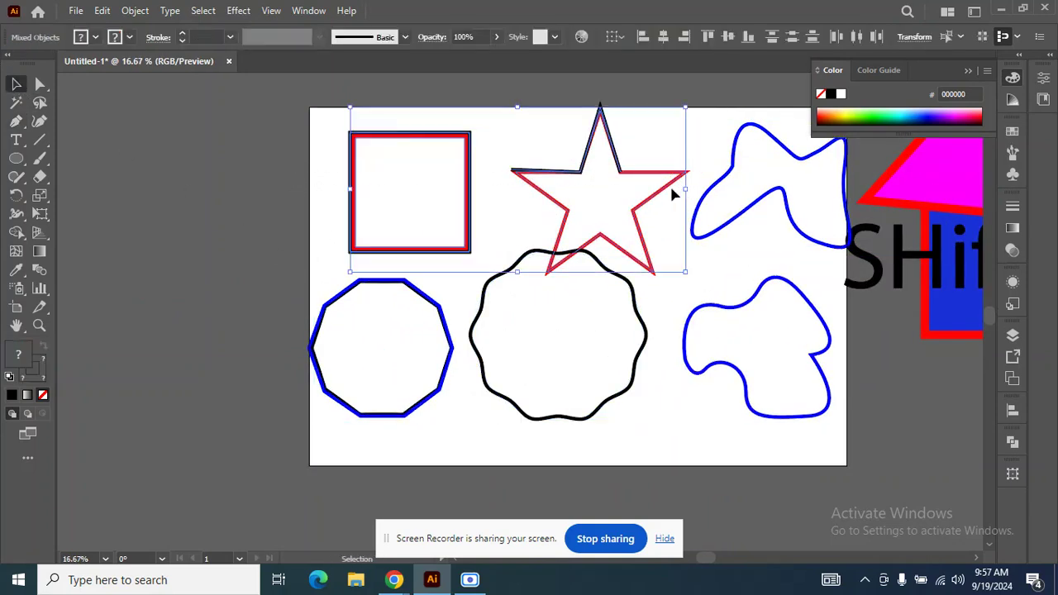
{"action": "scroll", "coordinate": [585, 178], "scroll_direction": "down", "scroll_amount": 1}
{"action": "left_click_drag", "start_coordinate": [614, 171], "coordinate": [300, 188]}
Draw a closed four-sided Pen shape with straight segments in the emptied area above the traced zigzag circle.
{"action": "scroll", "coordinate": [529, 231], "scroll_direction": "up", "scroll_amount": 1}
{"action": "scroll", "coordinate": [440, 192], "scroll_direction": "up", "scroll_amount": 2}
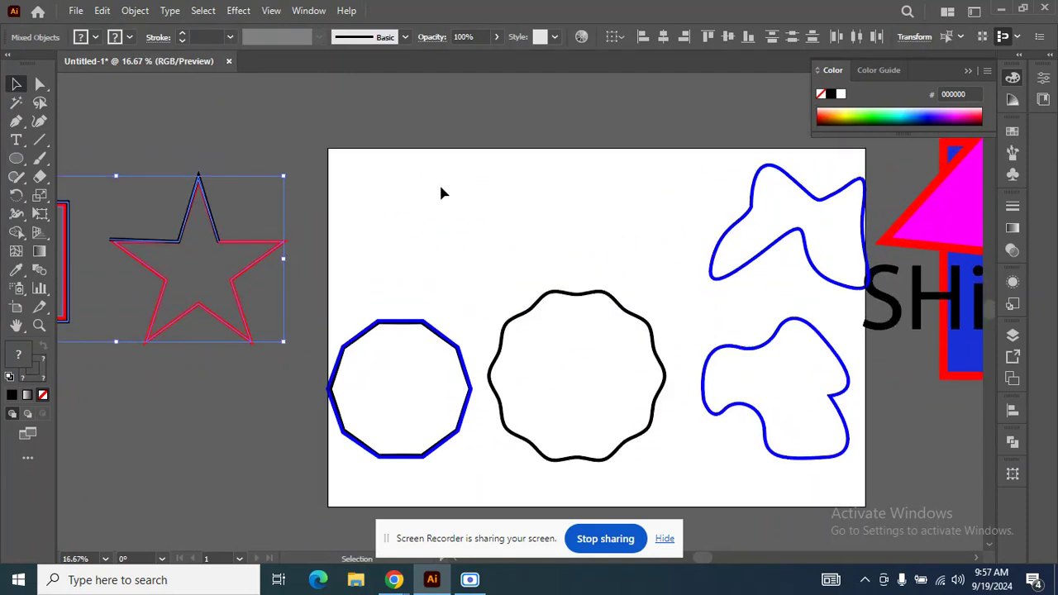
{"action": "left_click", "coordinate": [15, 122]}
{"action": "left_click", "coordinate": [374, 271]}
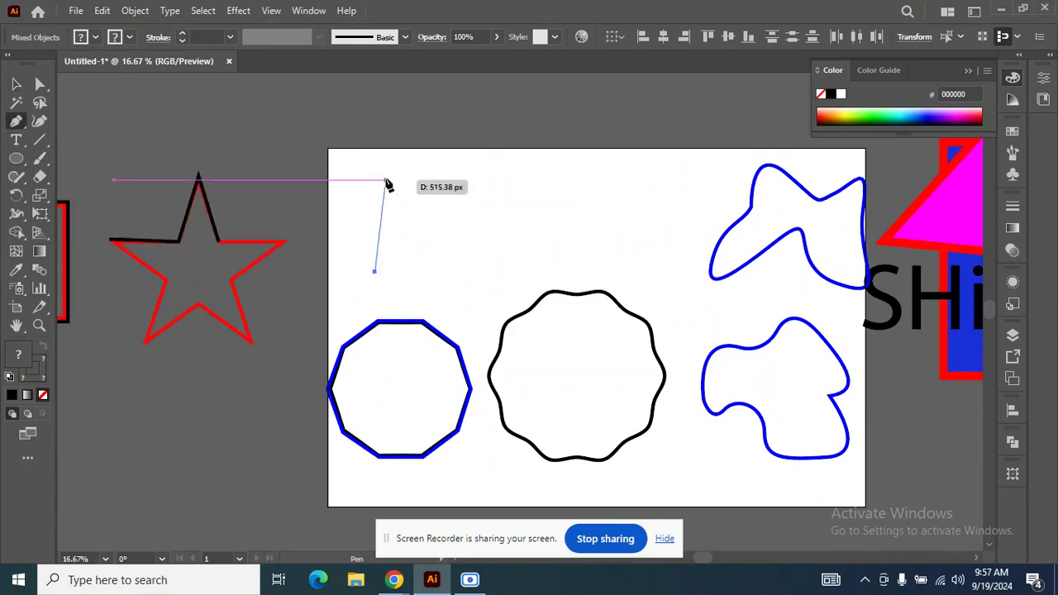
{"action": "left_click", "coordinate": [369, 171]}
{"action": "left_click", "coordinate": [511, 168]}
{"action": "left_click", "coordinate": [506, 246]}
{"action": "left_click", "coordinate": [375, 271]}
Draw a closed shape of curved Pen segments above the wavy circle, beside the four-sided shape.
{"action": "left_click", "coordinate": [553, 219]}
{"action": "left_click_drag", "start_coordinate": [605, 170], "coordinate": [654, 188]}
{"action": "left_click_drag", "start_coordinate": [711, 158], "coordinate": [750, 209]}
{"action": "left_click_drag", "start_coordinate": [685, 262], "coordinate": [570, 230]}
{"action": "left_click", "coordinate": [554, 220]}
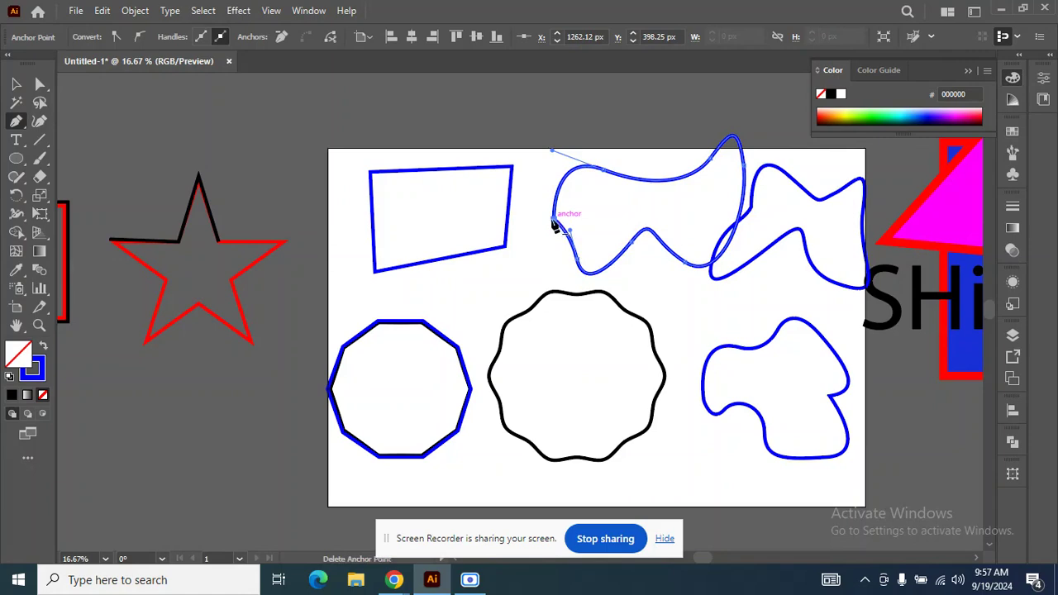
Start another curved Pen segment across the freeform shapes, and undo it along with the new curved and four-sided shapes.
{"action": "left_click", "coordinate": [681, 320]}
{"action": "left_click_drag", "start_coordinate": [819, 264], "coordinate": [901, 343]}
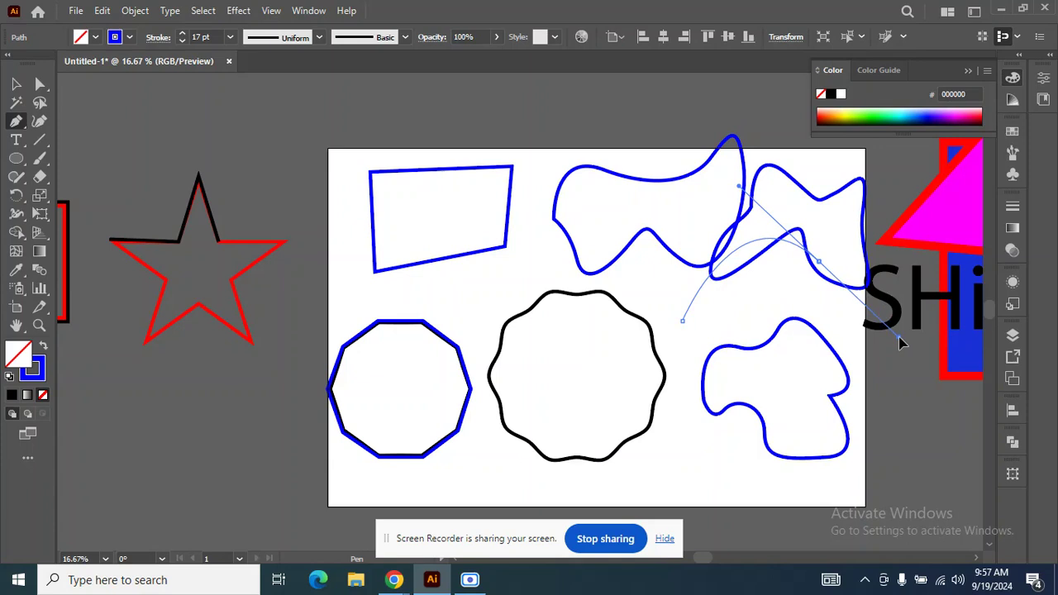
{"action": "key", "text": "ctrl+z"}
{"action": "key", "text": "ctrl+z"}
{"action": "key", "text": "ctrl+z"}
{"action": "key", "text": "ctrl+z"}
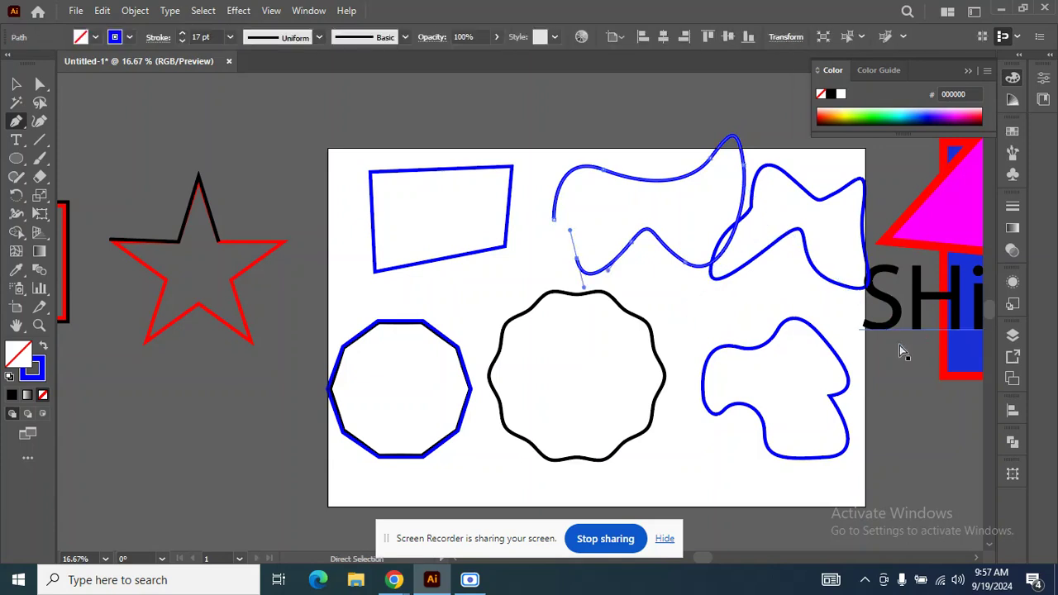
{"action": "key", "text": "ctrl+z"}
{"action": "key", "text": "ctrl+z"}
{"action": "key", "text": "ctrl+z"}
{"action": "key", "text": "ctrl+z"}
{"action": "key", "text": "ctrl+z"}
{"action": "key", "text": "ctrl+z"}
{"action": "key", "text": "ctrl+z"}
{"action": "key", "text": "ctrl+z"}
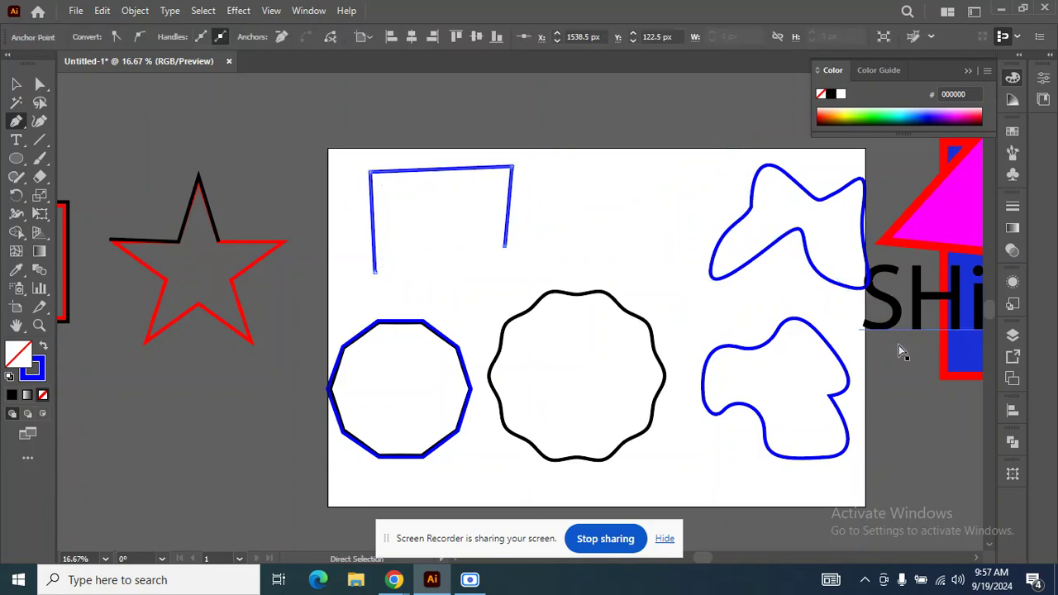
{"action": "key", "text": "ctrl+z"}
{"action": "key", "text": "ctrl+z"}
Draw a single arched Pen segment above the wavy circle by extending direction handles from its second anchor, and undo it.
{"action": "left_click", "coordinate": [452, 261]}
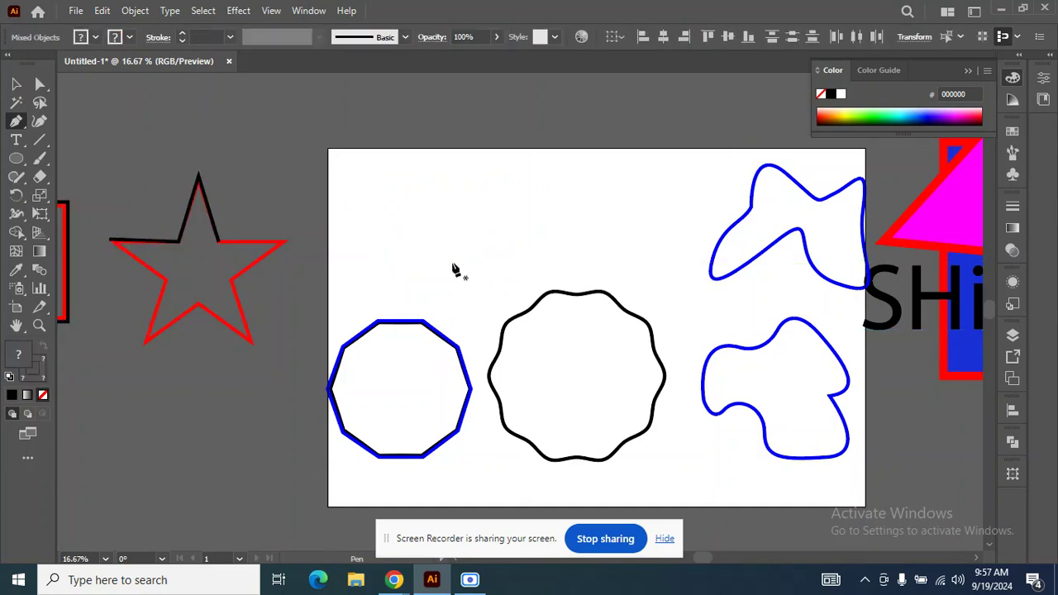
{"action": "left_click", "coordinate": [561, 181]}
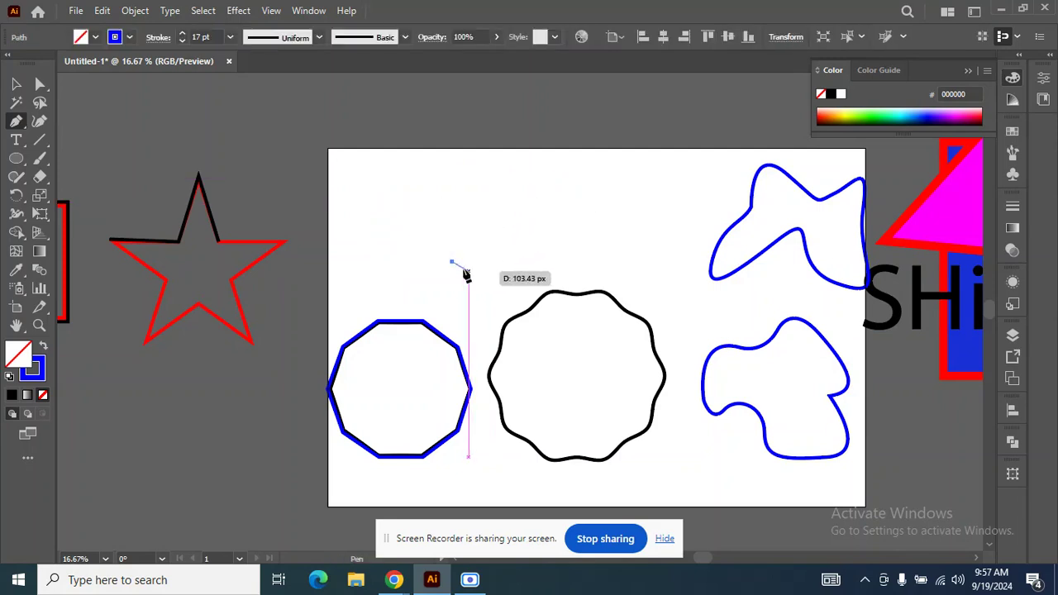
{"action": "left_click", "coordinate": [578, 168]}
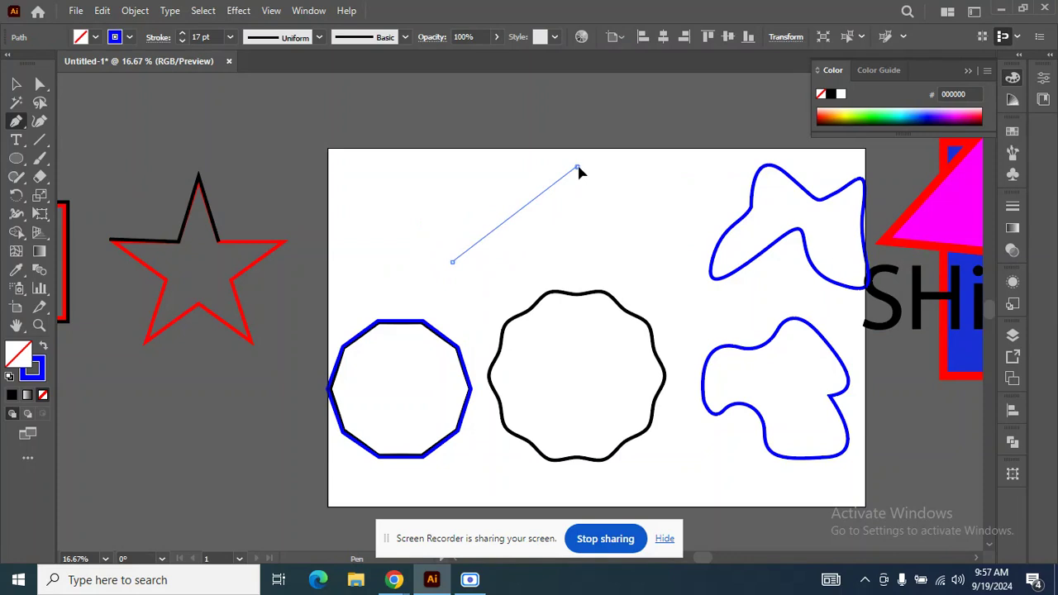
{"action": "left_click_drag", "start_coordinate": [583, 172], "coordinate": [646, 163]}
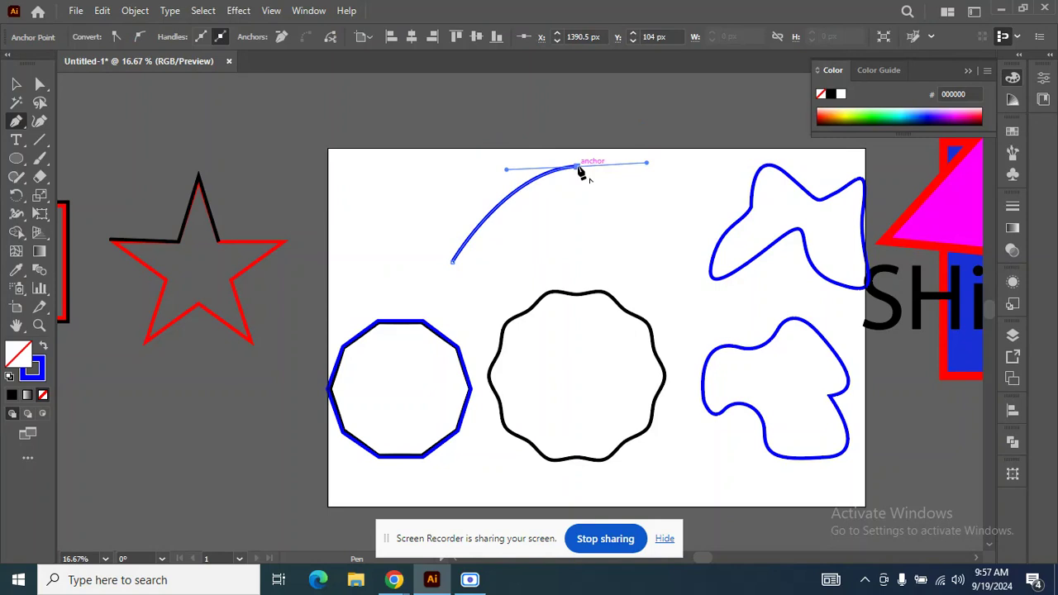
{"action": "key", "text": "ctrl+z"}
{"action": "key", "text": "ctrl+z"}
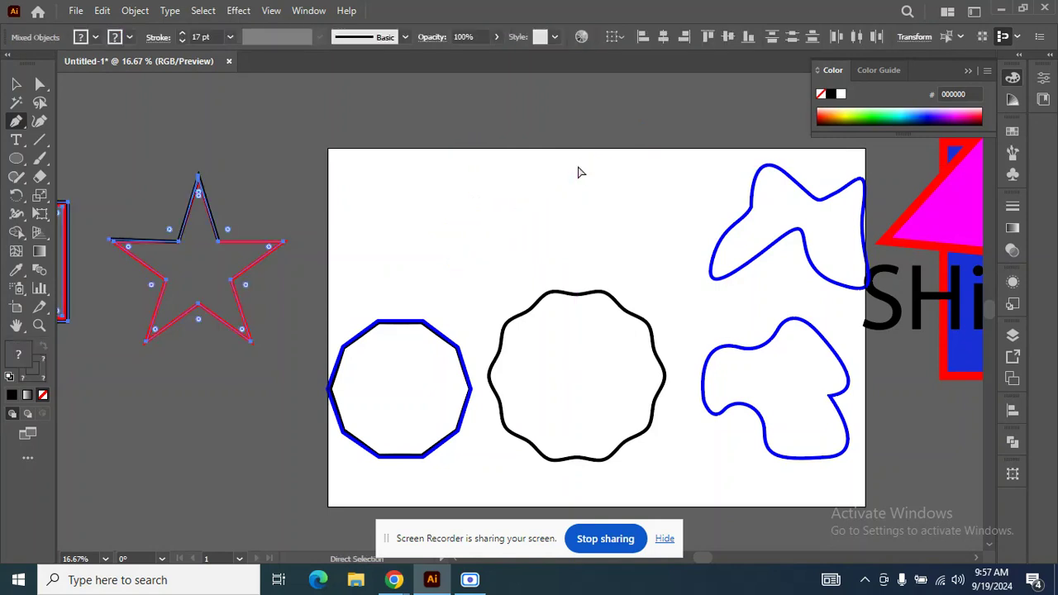
Draw a closed shape of curved Pen segments across the artboard, overlapping the wavy circle and the traced zigzag circle.
{"action": "left_click", "coordinate": [435, 280]}
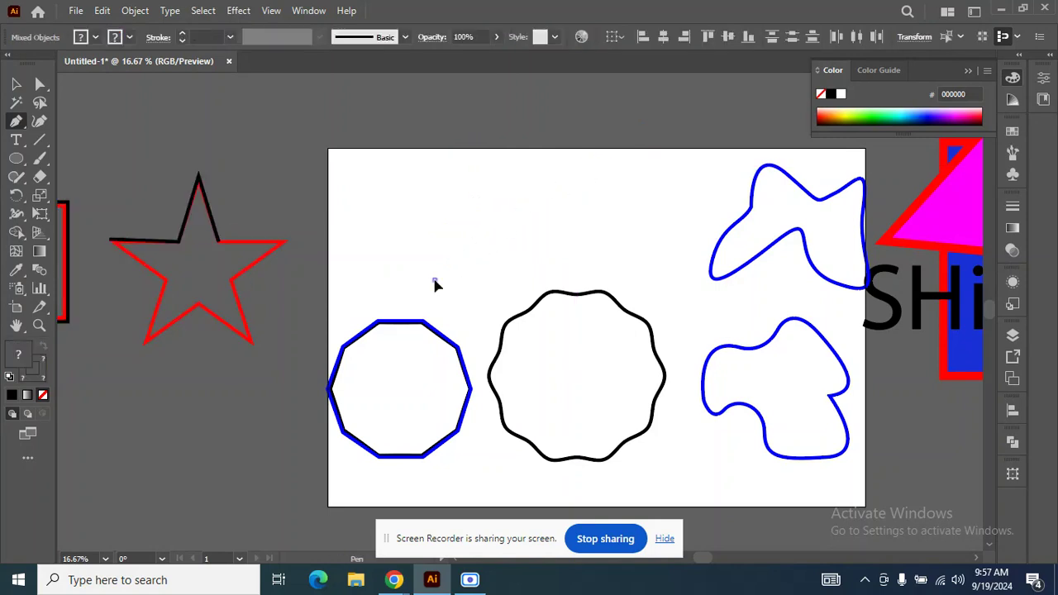
{"action": "left_click", "coordinate": [565, 173]}
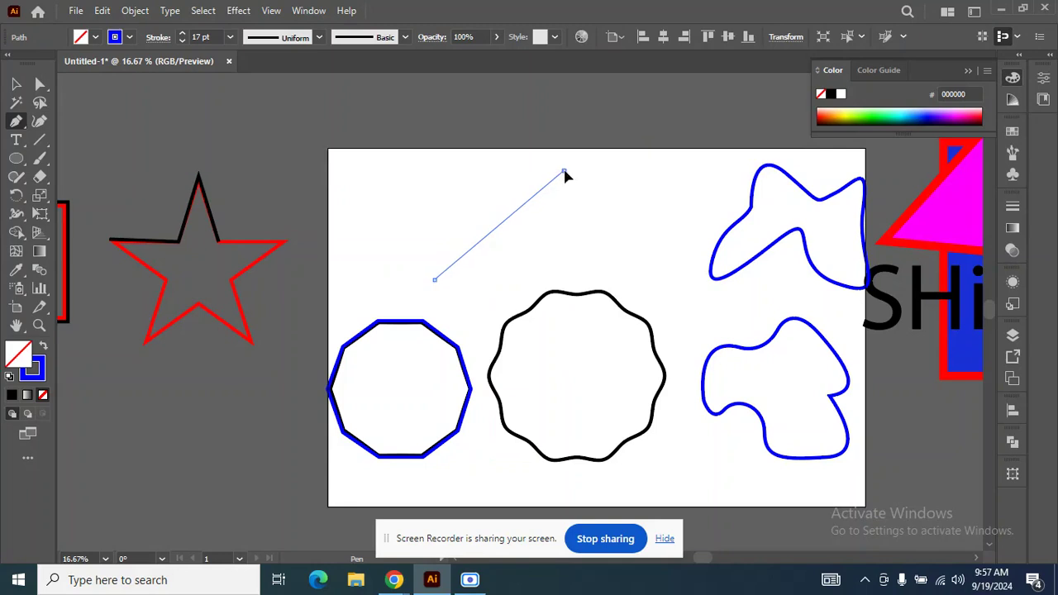
{"action": "left_click_drag", "start_coordinate": [581, 175], "coordinate": [704, 176]}
{"action": "left_click", "coordinate": [565, 172]}
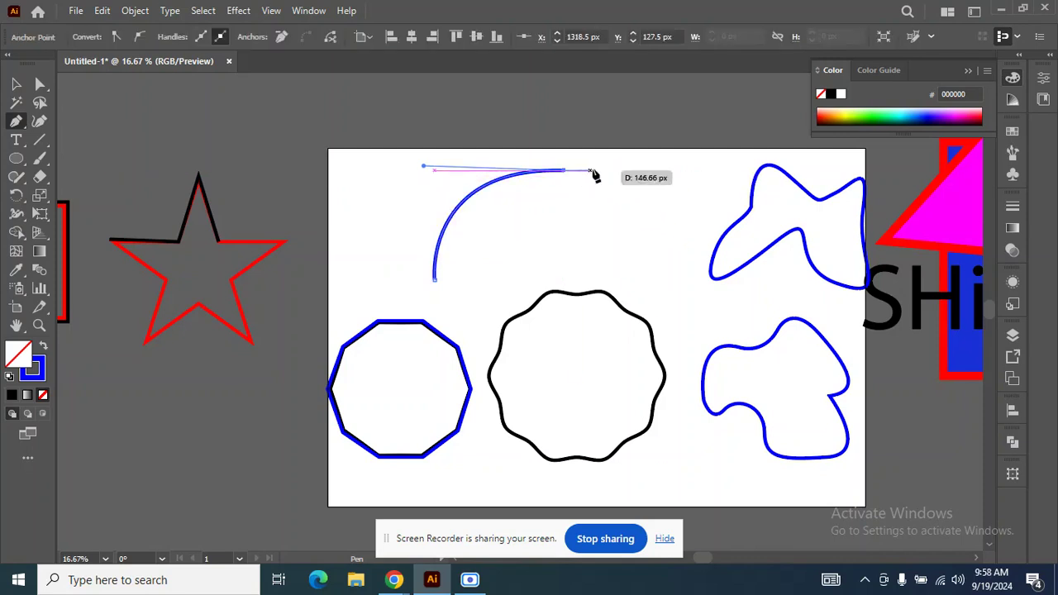
{"action": "left_click_drag", "start_coordinate": [636, 261], "coordinate": [608, 316]}
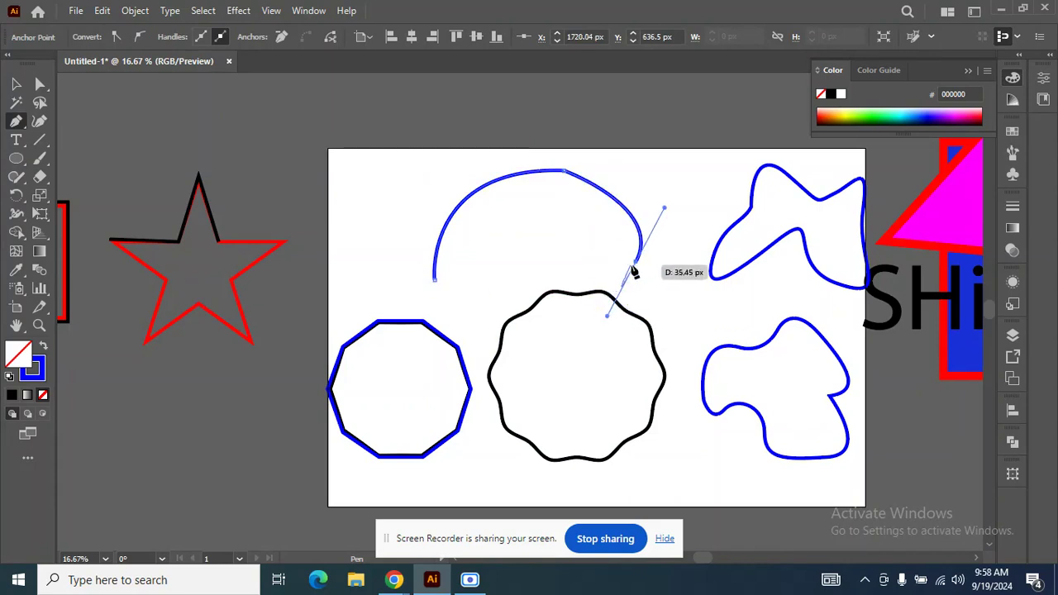
{"action": "left_click_drag", "start_coordinate": [637, 267], "coordinate": [674, 337]}
{"action": "mouse_move", "coordinate": [588, 386]}
{"action": "left_mouse_down"}
{"action": "mouse_move", "coordinate": [538, 341]}
{"action": "mouse_move", "coordinate": [442, 361]}
{"action": "left_mouse_up"}
{"action": "left_click_drag", "start_coordinate": [428, 326], "coordinate": [434, 268]}
{"action": "left_click", "coordinate": [434, 279]}
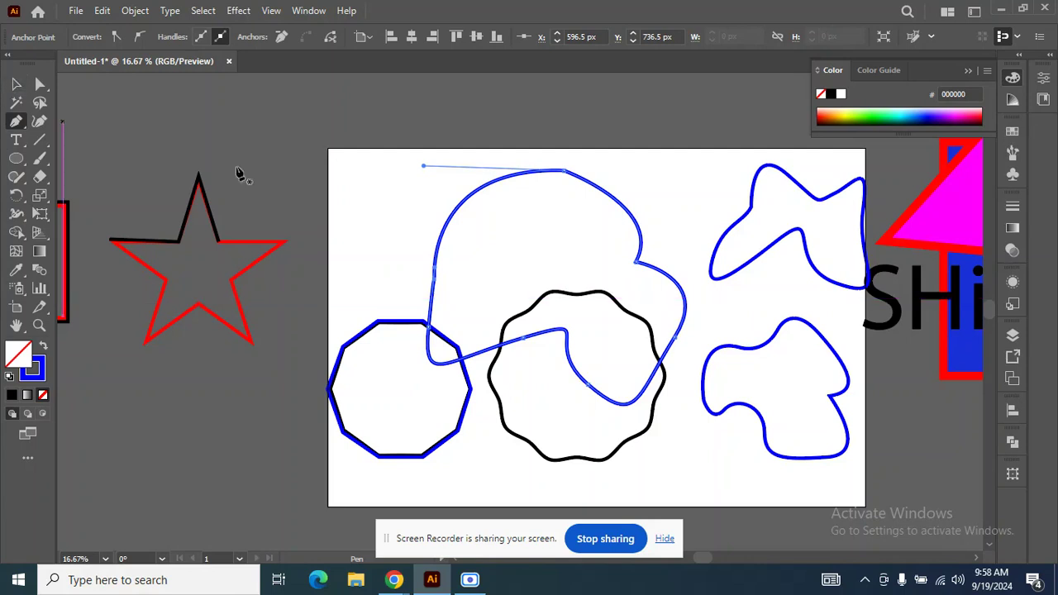
Leave the Pen tool, select all the shapes on the artboard and delete them.
{"action": "left_click", "coordinate": [426, 182]}
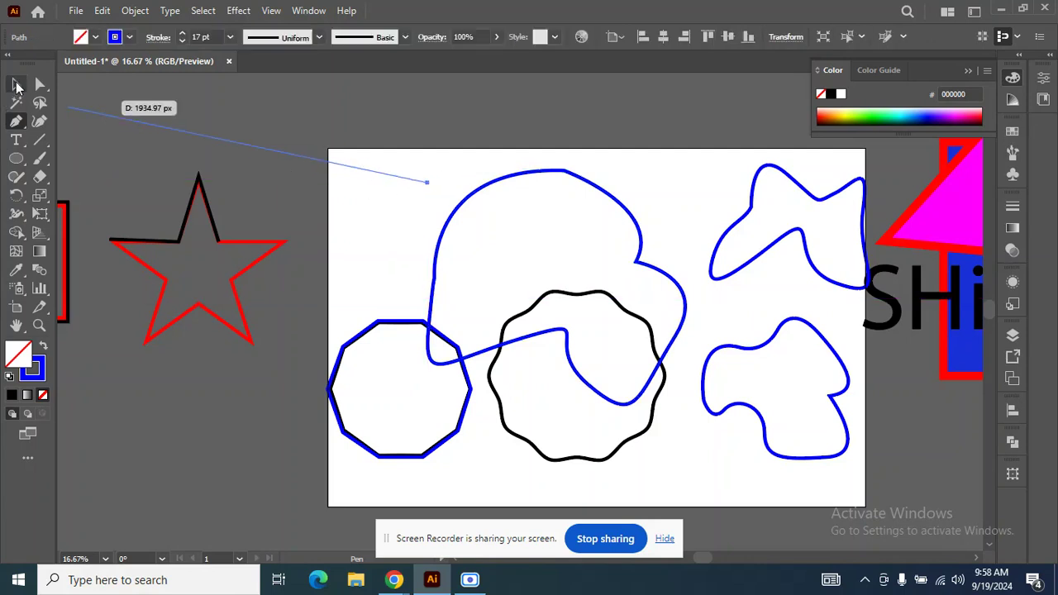
{"action": "left_click", "coordinate": [17, 85]}
{"action": "left_click", "coordinate": [66, 123]}
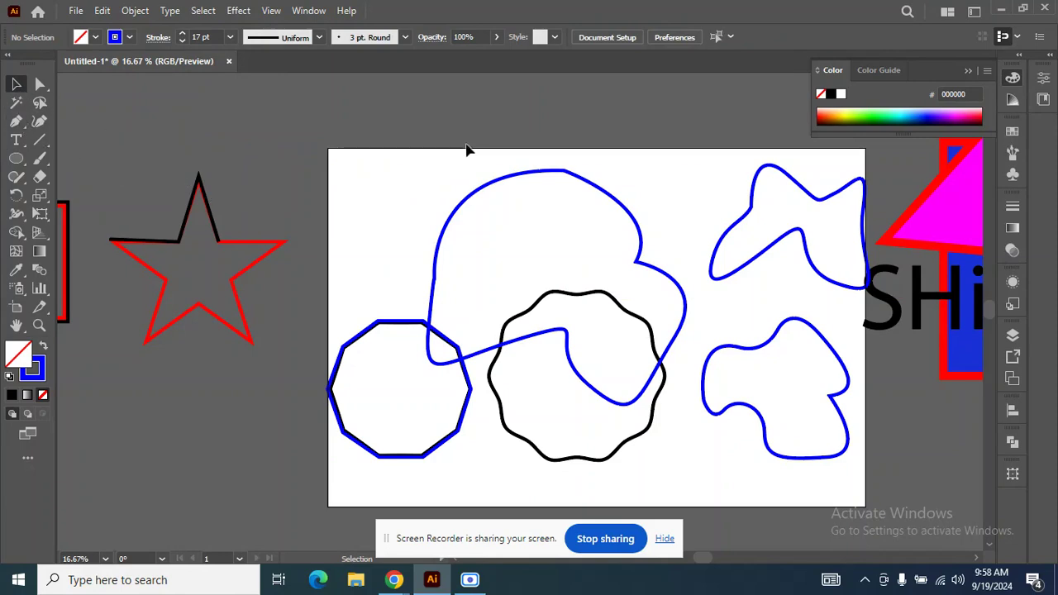
{"action": "left_click_drag", "start_coordinate": [814, 404], "coordinate": [814, 407]}
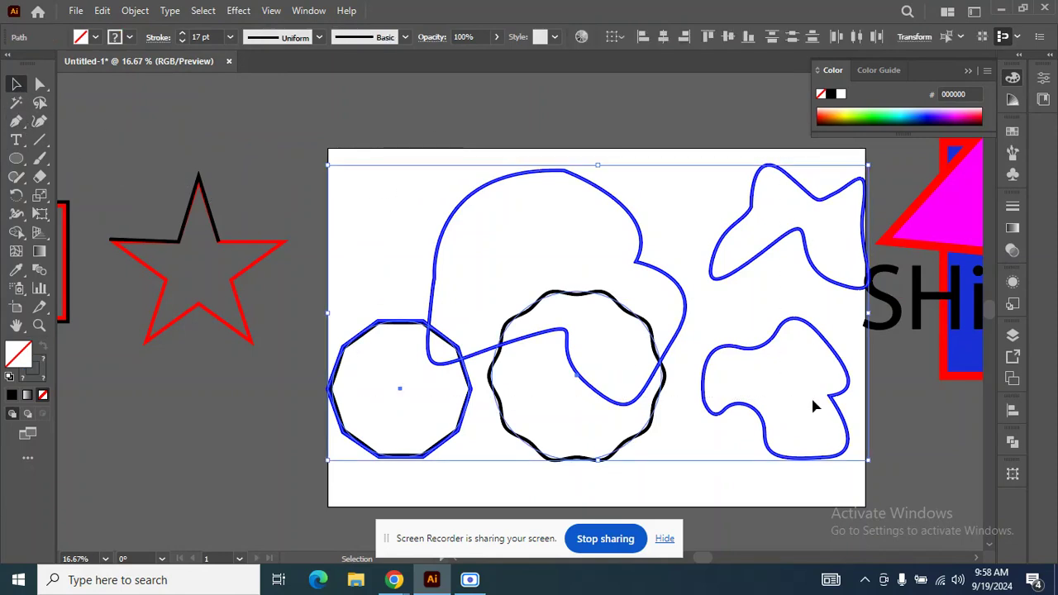
{"action": "key", "text": "Delete"}
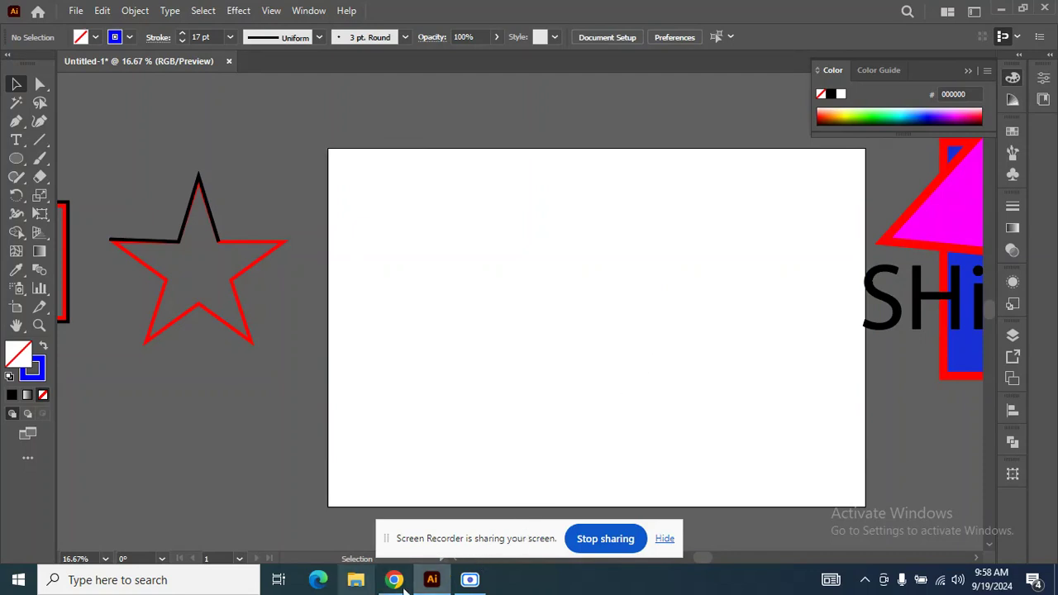
Switch to Chrome, open Facebook and open the feed photo of a woman on a bench facing mountains.
{"action": "mouse_move", "coordinate": [395, 578]}
{"action": "left_click", "coordinate": [350, 524]}
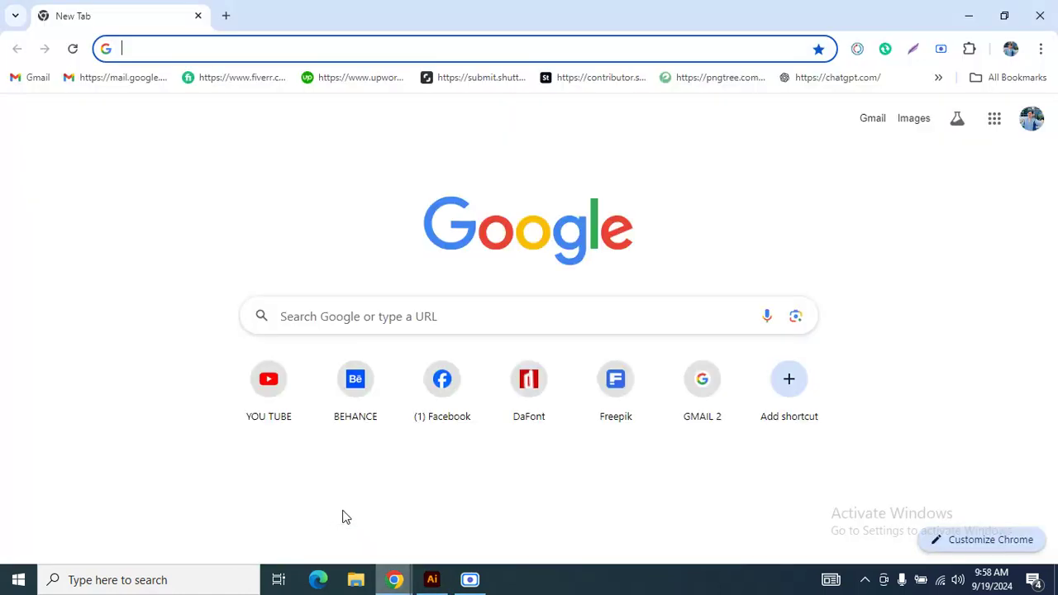
{"action": "left_click", "coordinate": [454, 379]}
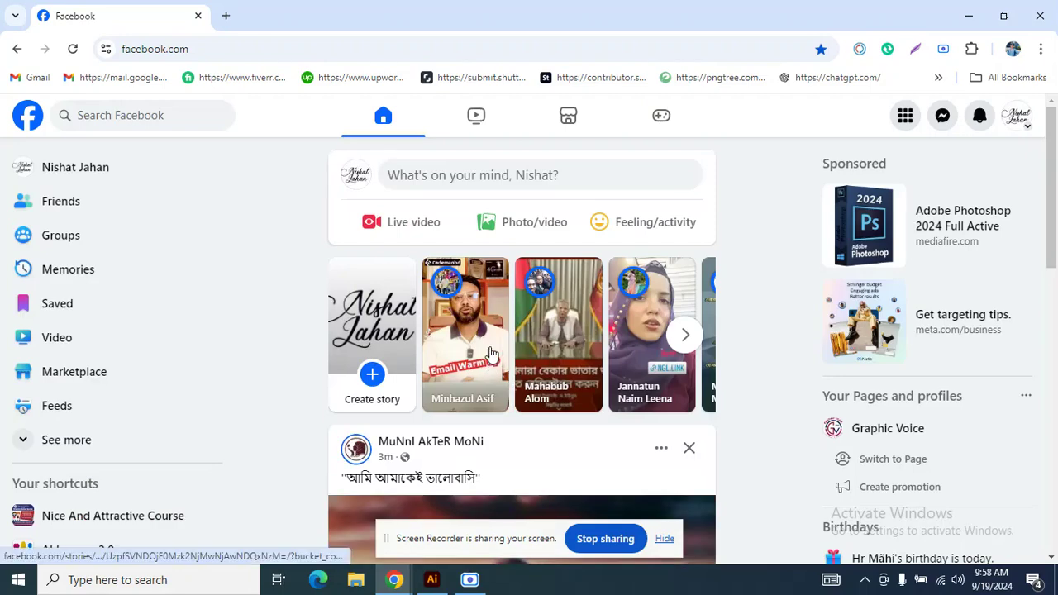
{"action": "scroll", "coordinate": [490, 355], "scroll_direction": "down", "scroll_amount": 3}
{"action": "scroll", "coordinate": [490, 355], "scroll_direction": "down", "scroll_amount": 4}
{"action": "scroll", "coordinate": [489, 352], "scroll_direction": "up", "scroll_amount": 4}
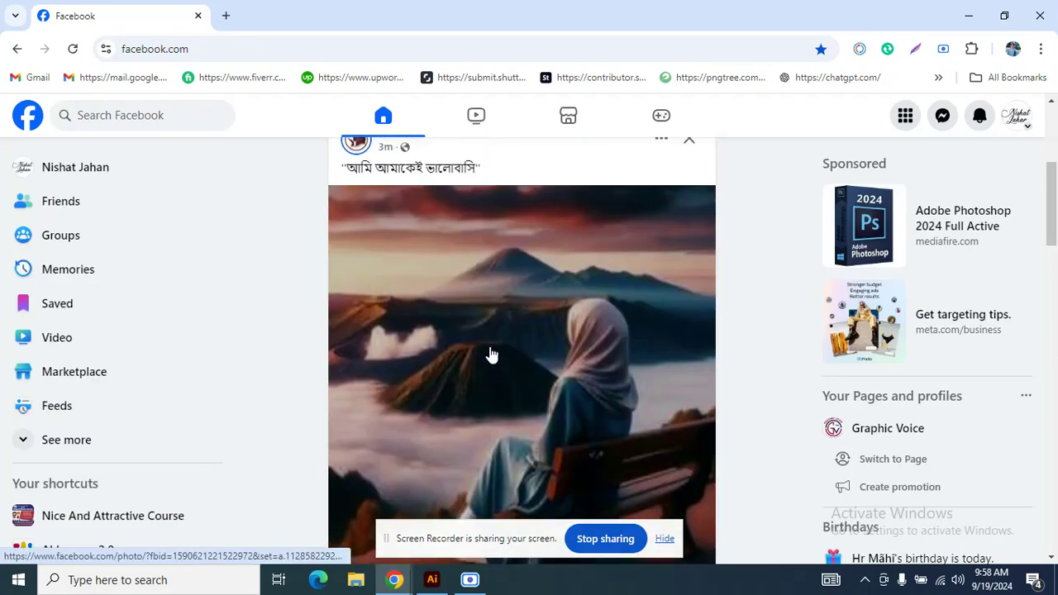
{"action": "scroll", "coordinate": [492, 352], "scroll_direction": "down", "scroll_amount": 1}
{"action": "scroll", "coordinate": [491, 352], "scroll_direction": "down", "scroll_amount": 1}
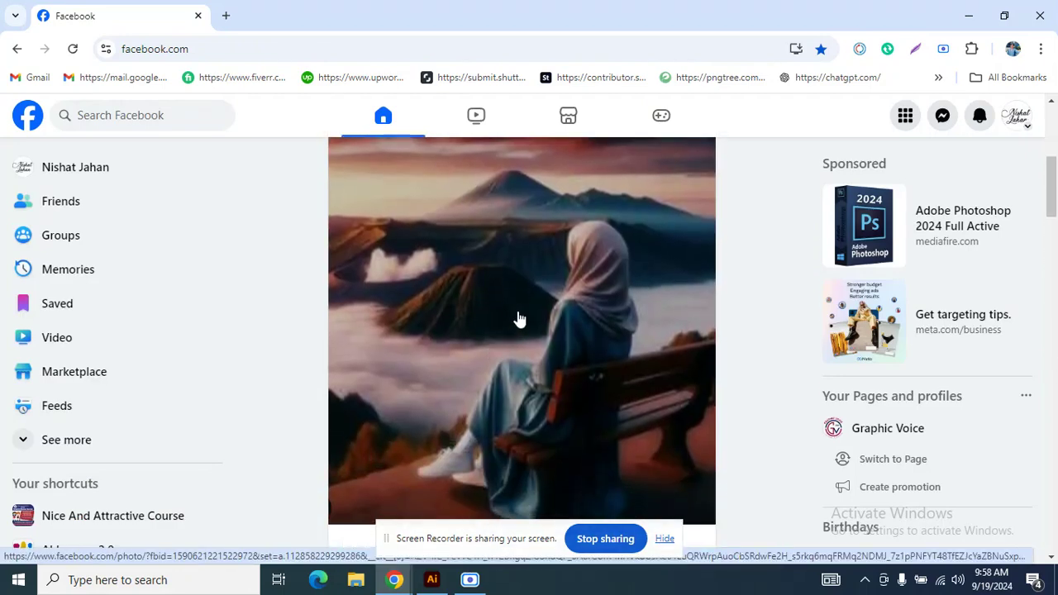
{"action": "scroll", "coordinate": [519, 319], "scroll_direction": "down", "scroll_amount": 1}
{"action": "left_click", "coordinate": [521, 315]}
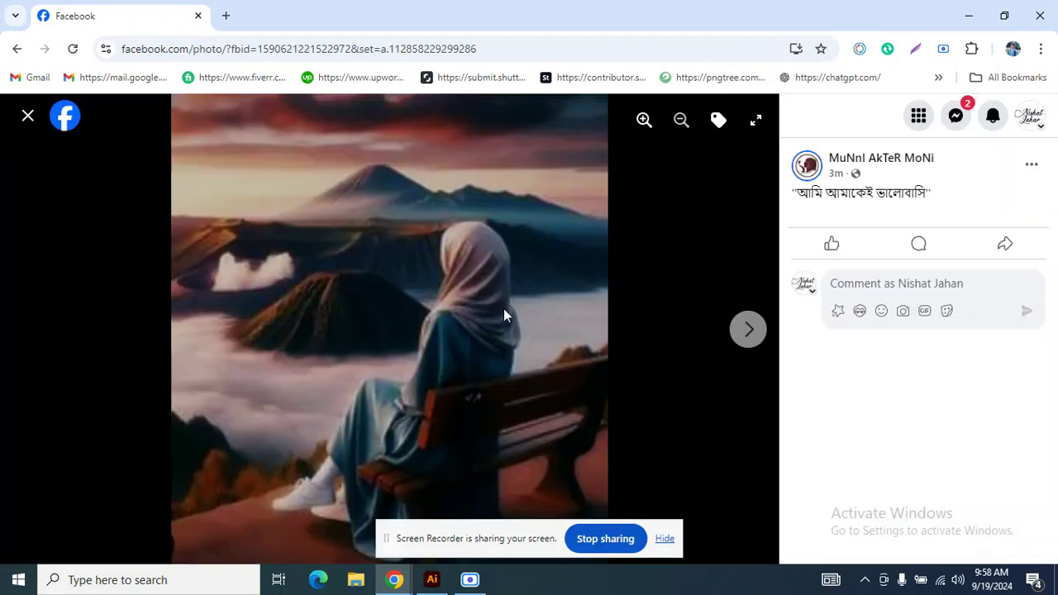
Copy the opened photo to the clipboard.
{"action": "right_click", "coordinate": [504, 314]}
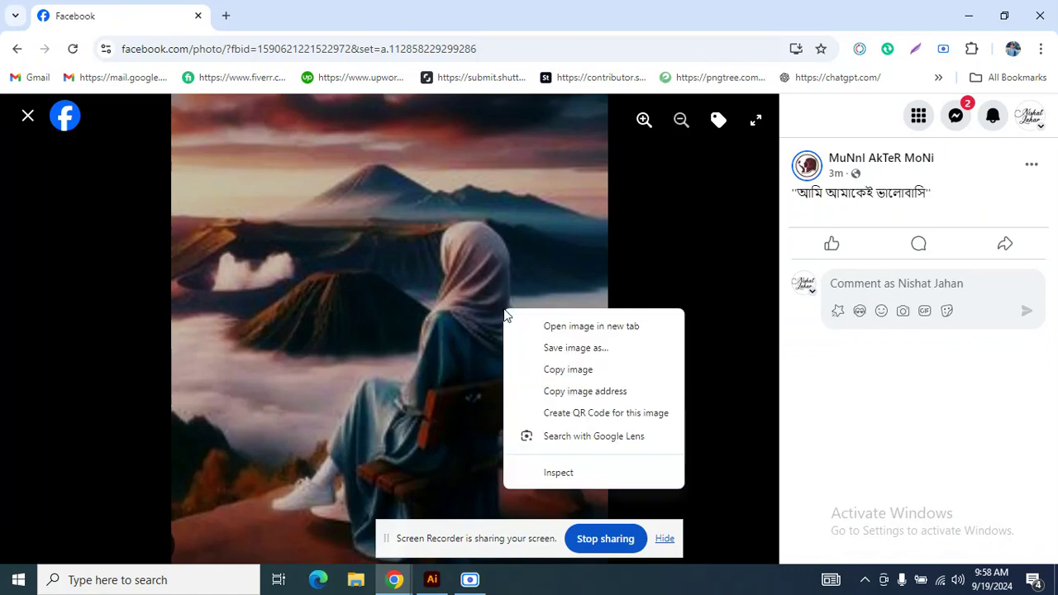
{"action": "left_click", "coordinate": [596, 283]}
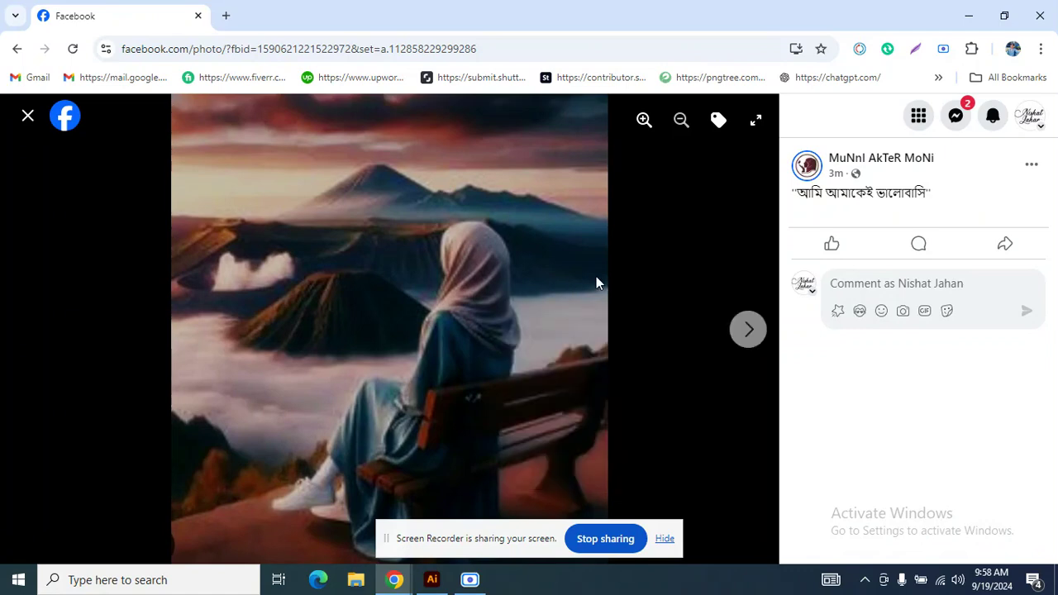
{"action": "right_click", "coordinate": [508, 286]}
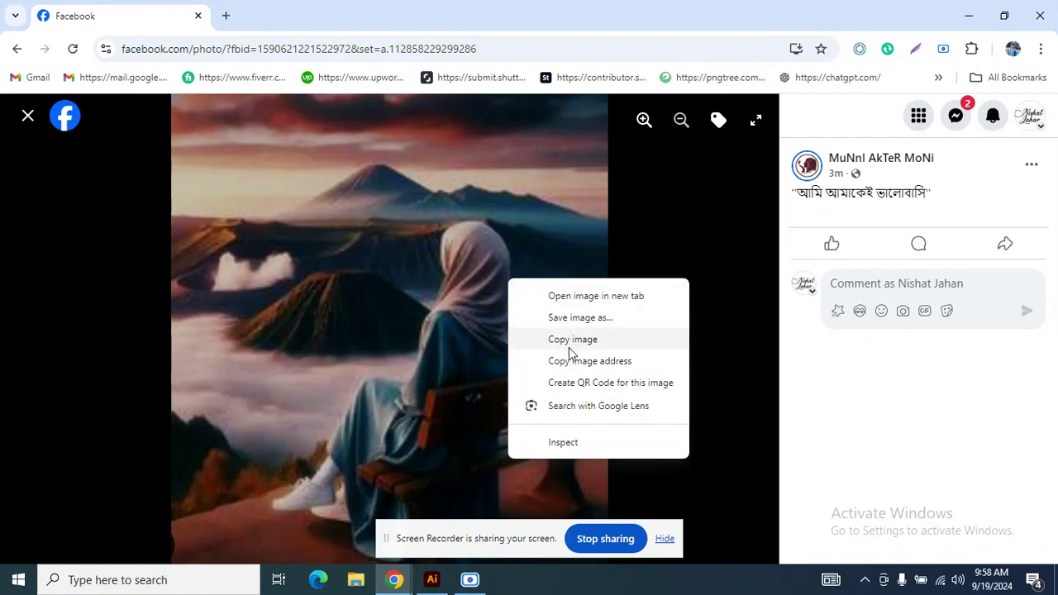
{"action": "right_click", "coordinate": [500, 316]}
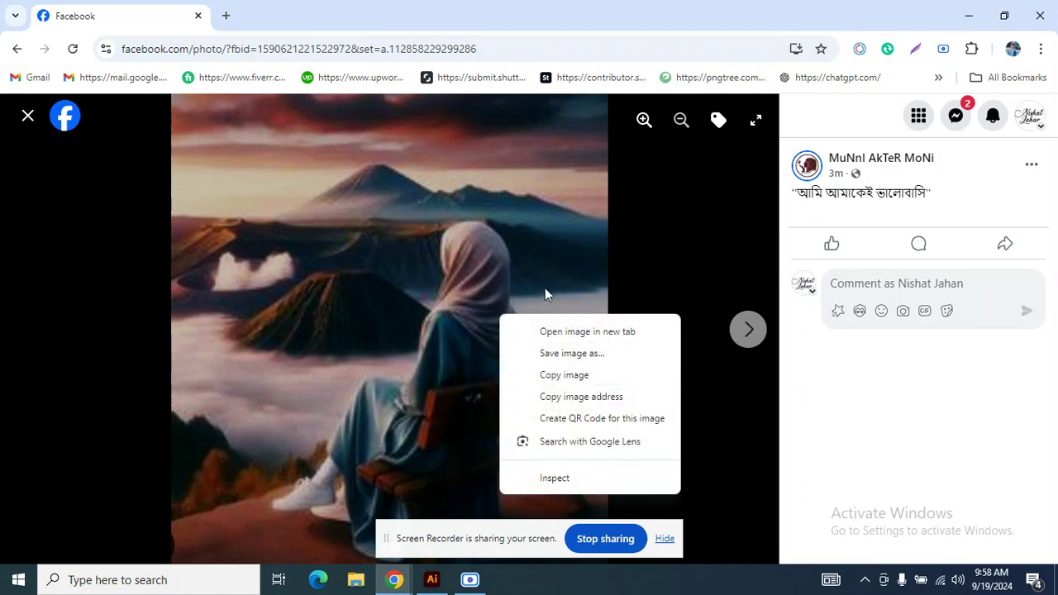
{"action": "left_click", "coordinate": [558, 376]}
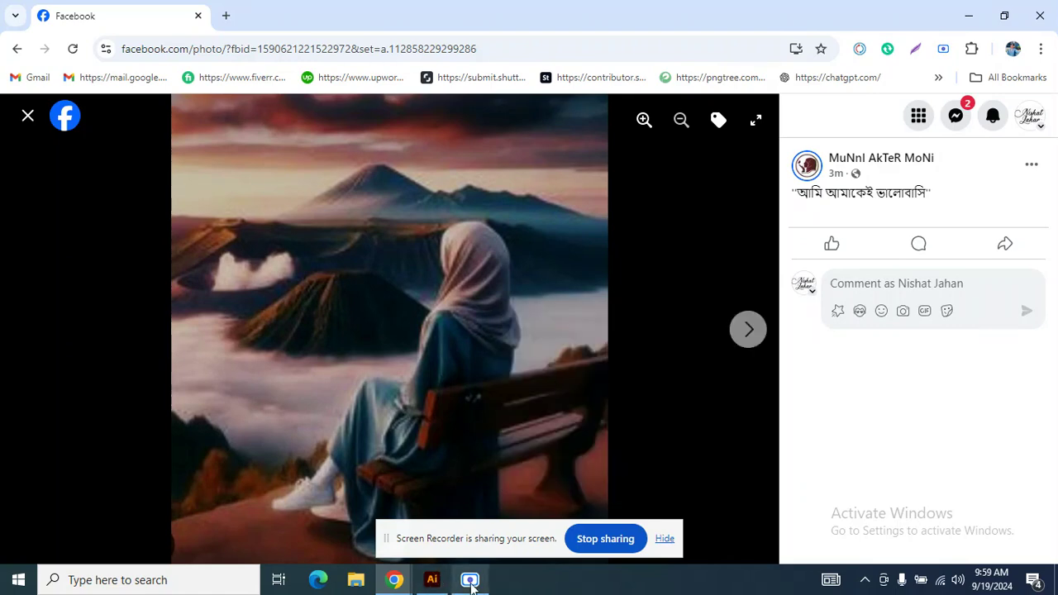
Switch back to Illustrator, paste the photo and move it onto the artboard's upper edge.
{"action": "left_click", "coordinate": [430, 578]}
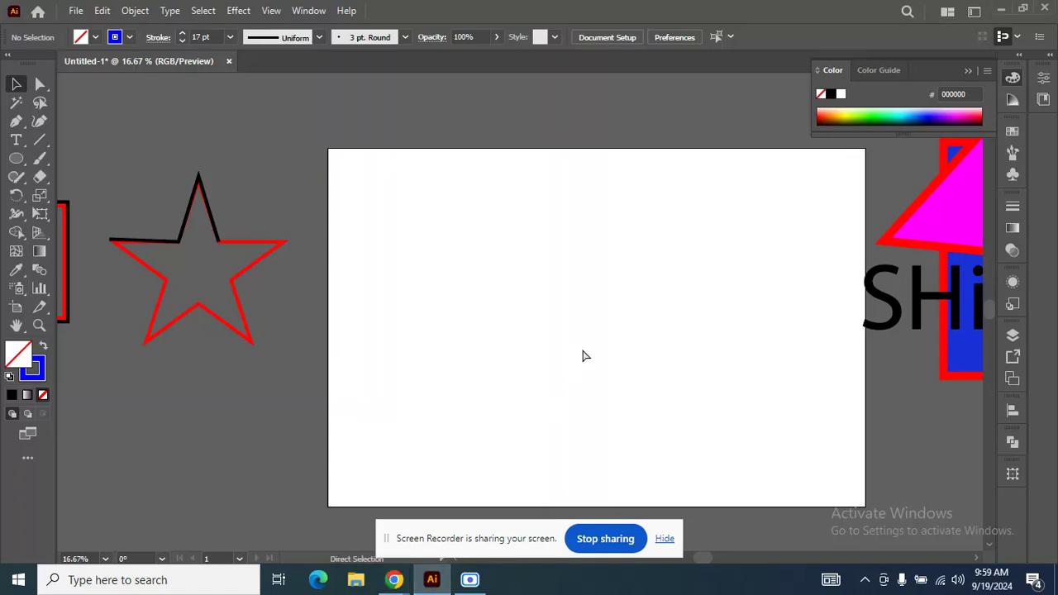
{"action": "key", "text": "ctrl+v"}
{"action": "left_click_drag", "start_coordinate": [533, 333], "coordinate": [477, 169]}
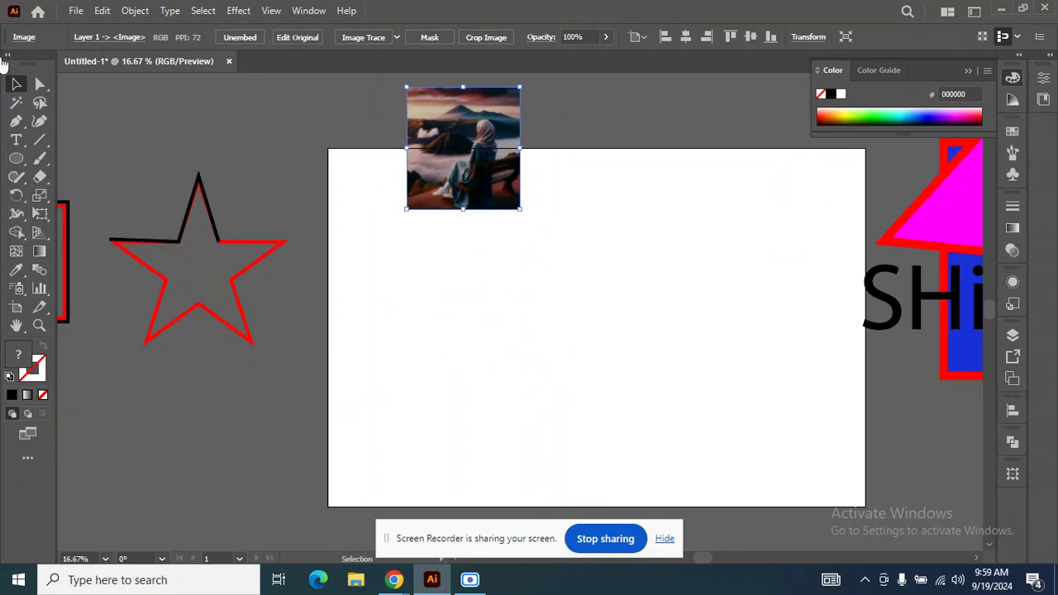
Place placeholder text below the photo and enlarge it to about 255 pt.
{"action": "left_click", "coordinate": [15, 141]}
{"action": "left_click", "coordinate": [446, 250]}
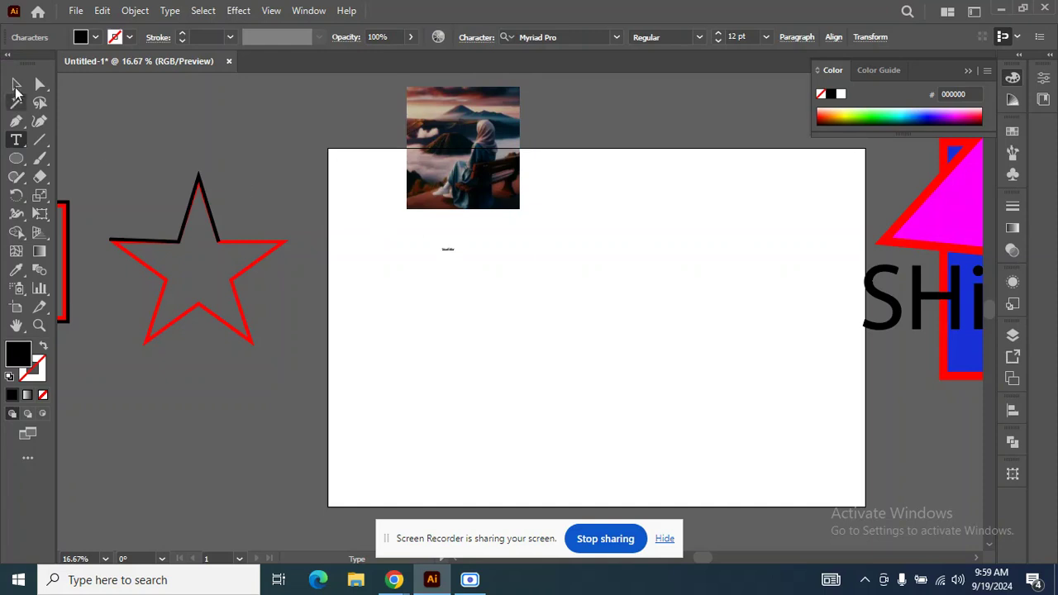
{"action": "left_click", "coordinate": [16, 85]}
{"action": "key", "text": "r"}
{"action": "key", "text": "l"}
{"action": "left_click", "coordinate": [17, 85]}
{"action": "left_click_drag", "start_coordinate": [460, 257], "coordinate": [579, 272]}
Replace the placeholder text with "ctrl v".
{"action": "triple_click", "coordinate": [548, 248]}
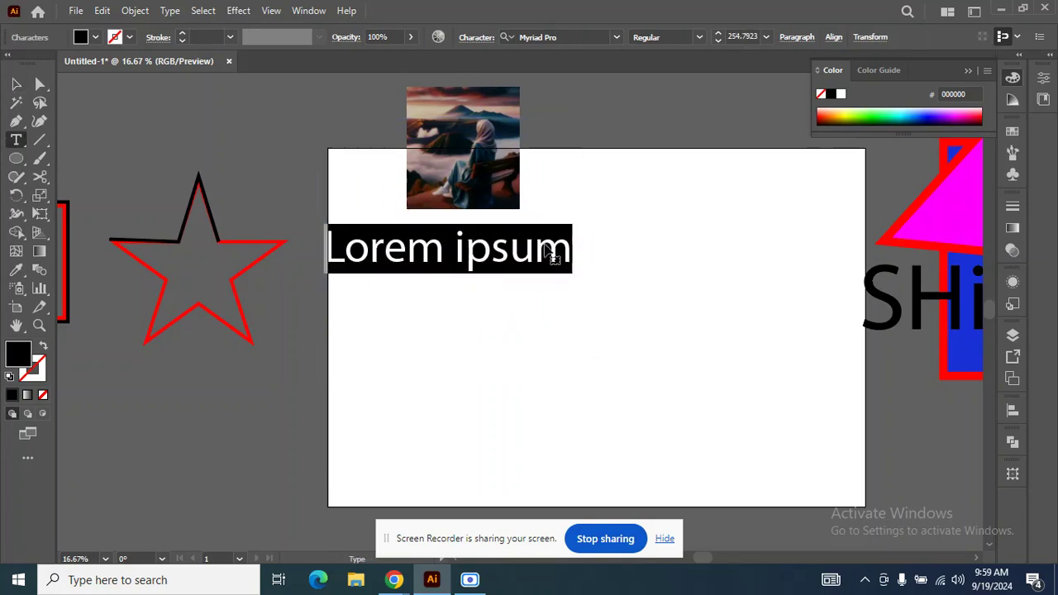
{"action": "type", "text": "ctrl "}
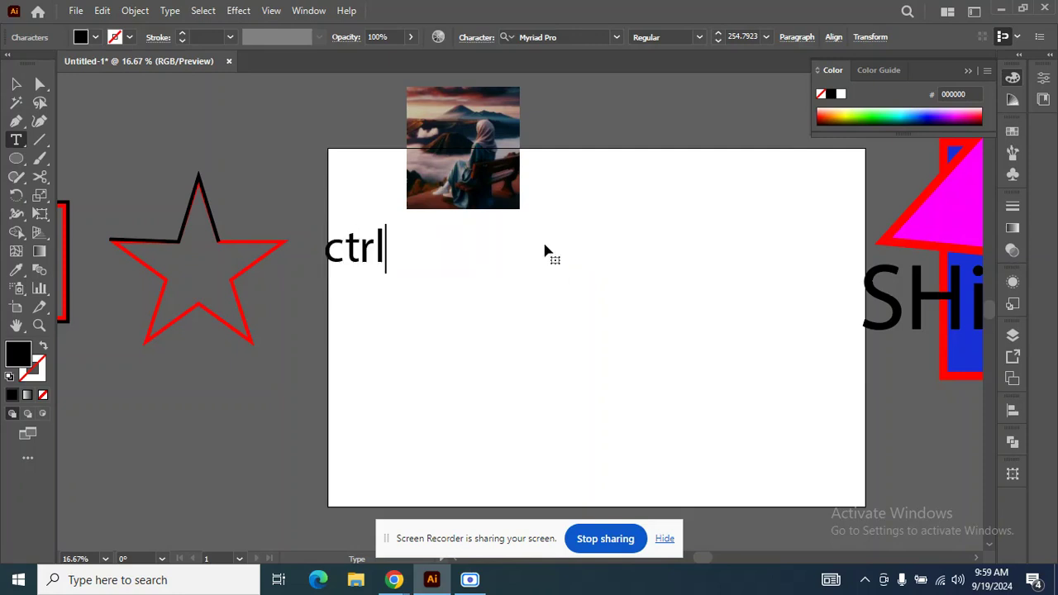
{"action": "type", "text": "v"}
{"action": "left_click", "coordinate": [17, 86]}
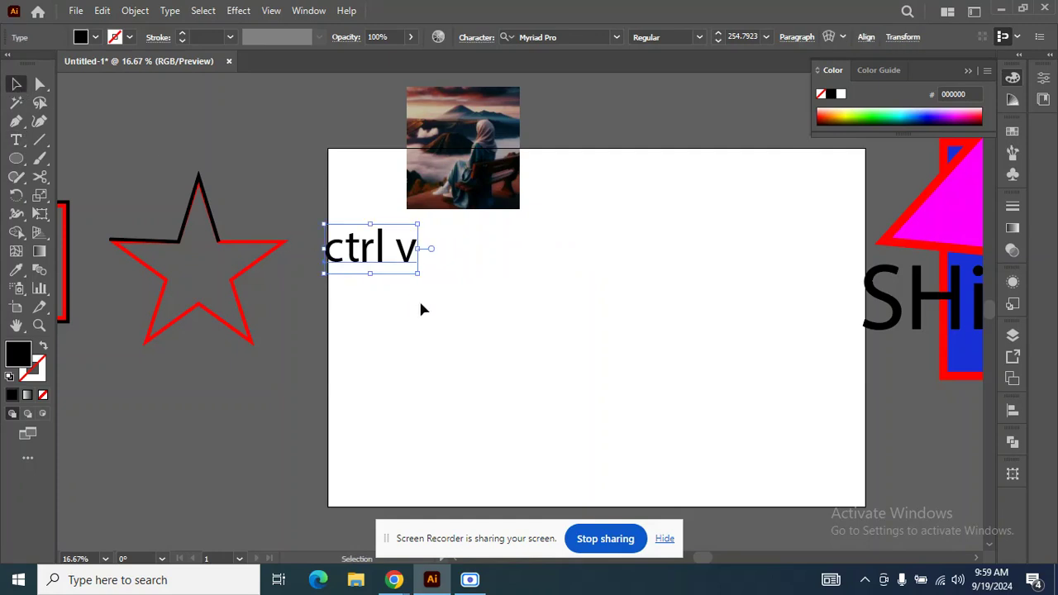
Enlarge the "ctrl v" text to about 592 pt beside the photo, and enlarge the photo slightly.
{"action": "left_click_drag", "start_coordinate": [417, 277], "coordinate": [478, 329]}
{"action": "left_click_drag", "start_coordinate": [459, 266], "coordinate": [758, 132]}
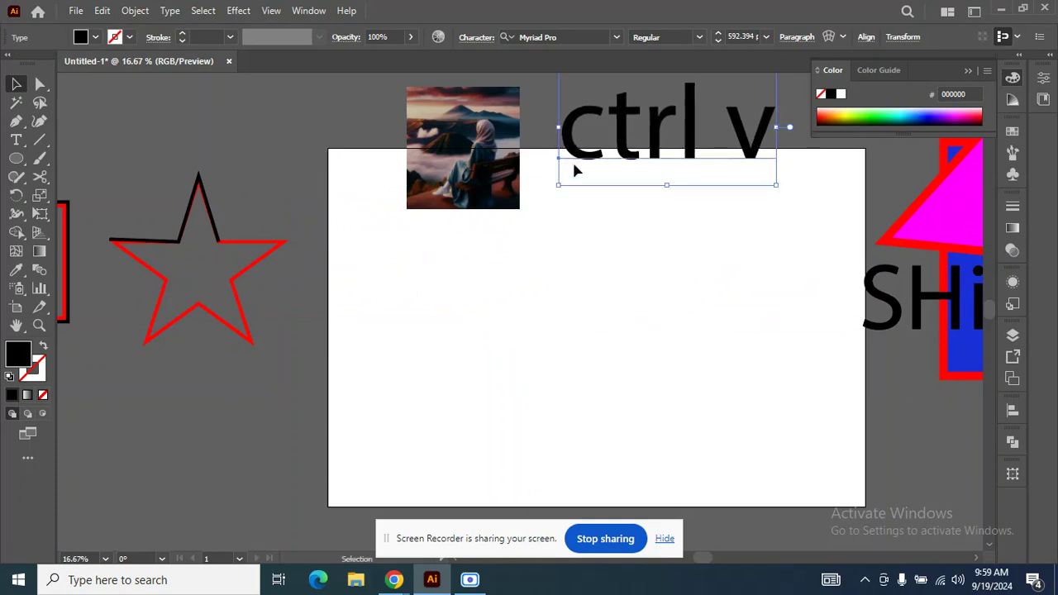
{"action": "left_click", "coordinate": [517, 206]}
{"action": "left_click_drag", "start_coordinate": [519, 209], "coordinate": [540, 230]}
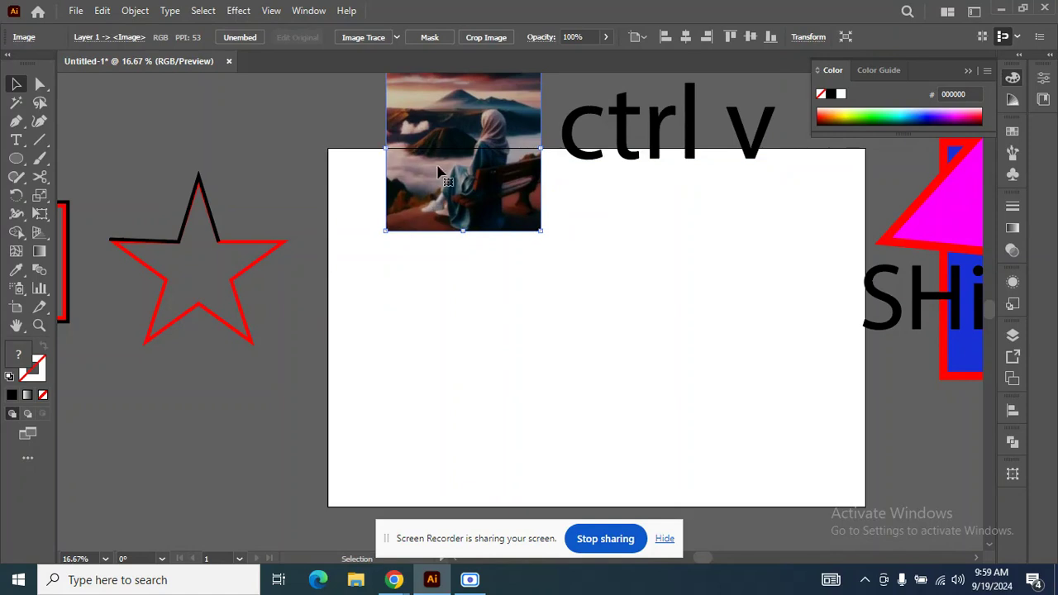
Move the photo and the "ctrl v" text off the artboard and delete both.
{"action": "scroll", "coordinate": [414, 205], "scroll_direction": "down", "scroll_amount": 1}
{"action": "left_click_drag", "start_coordinate": [445, 190], "coordinate": [818, 397]}
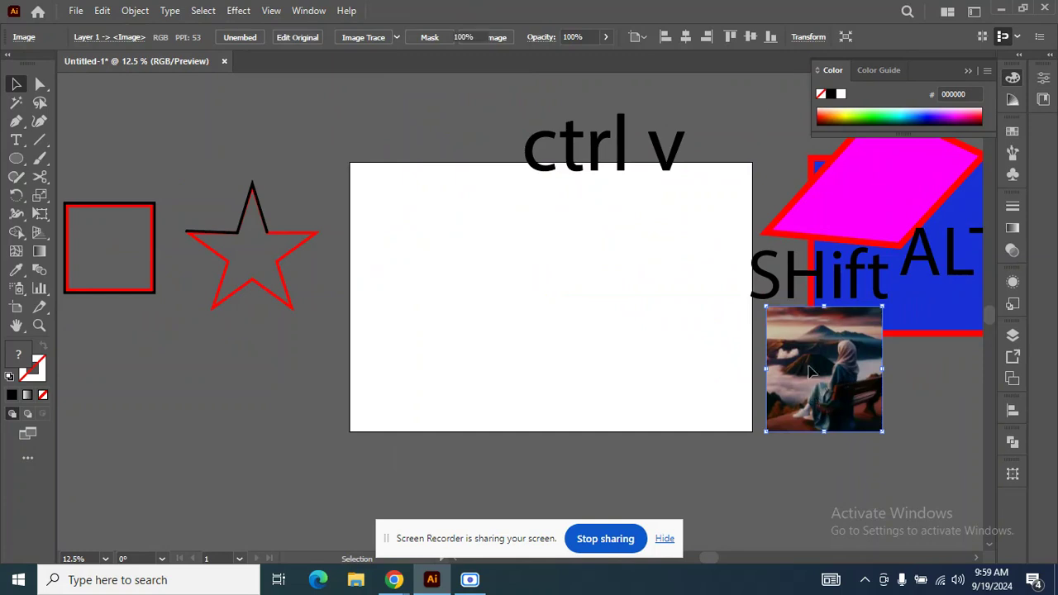
{"action": "key", "text": "Delete"}
{"action": "left_click_drag", "start_coordinate": [677, 170], "coordinate": [921, 442]}
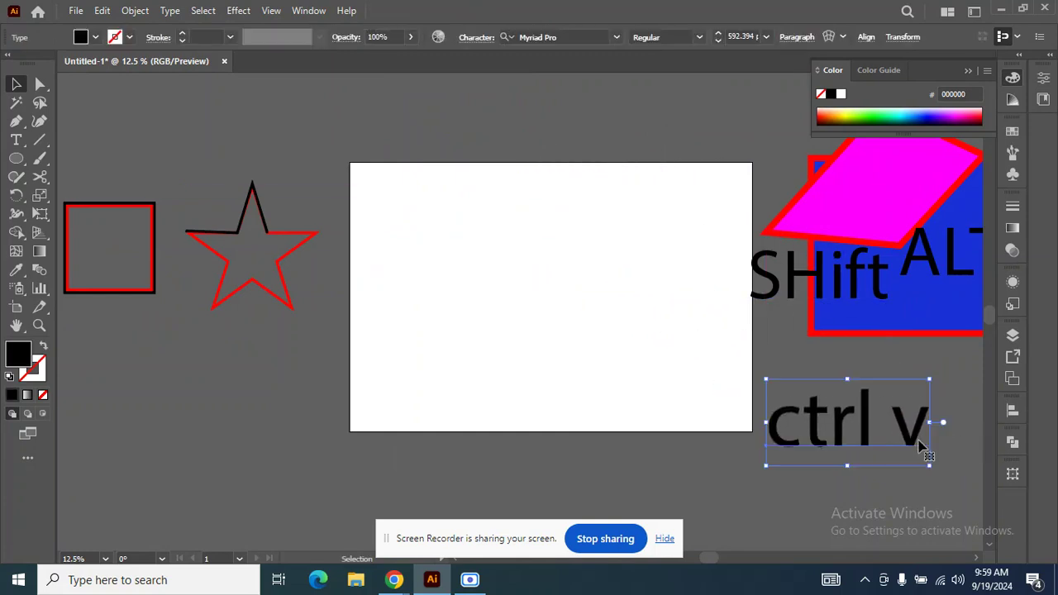
{"action": "key", "text": "Delete"}
Move the black traced square down and to the right, off the red square it was traced over.
{"action": "left_click_drag", "start_coordinate": [156, 237], "coordinate": [196, 304]}
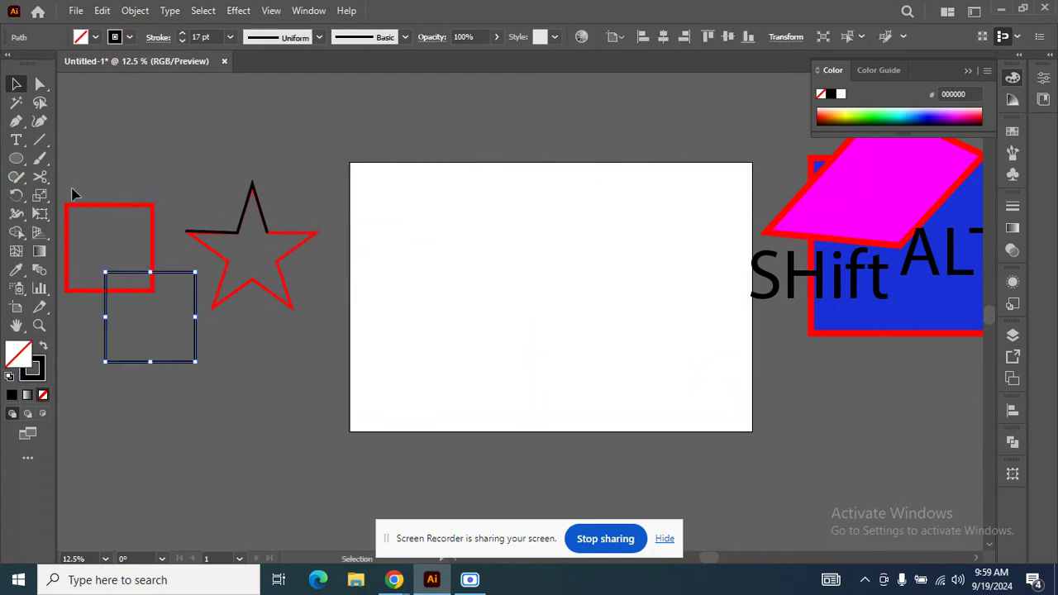
{"action": "scroll", "coordinate": [492, 170], "scroll_direction": "down", "scroll_amount": 2}
{"action": "scroll", "coordinate": [465, 204], "scroll_direction": "up", "scroll_amount": 2}
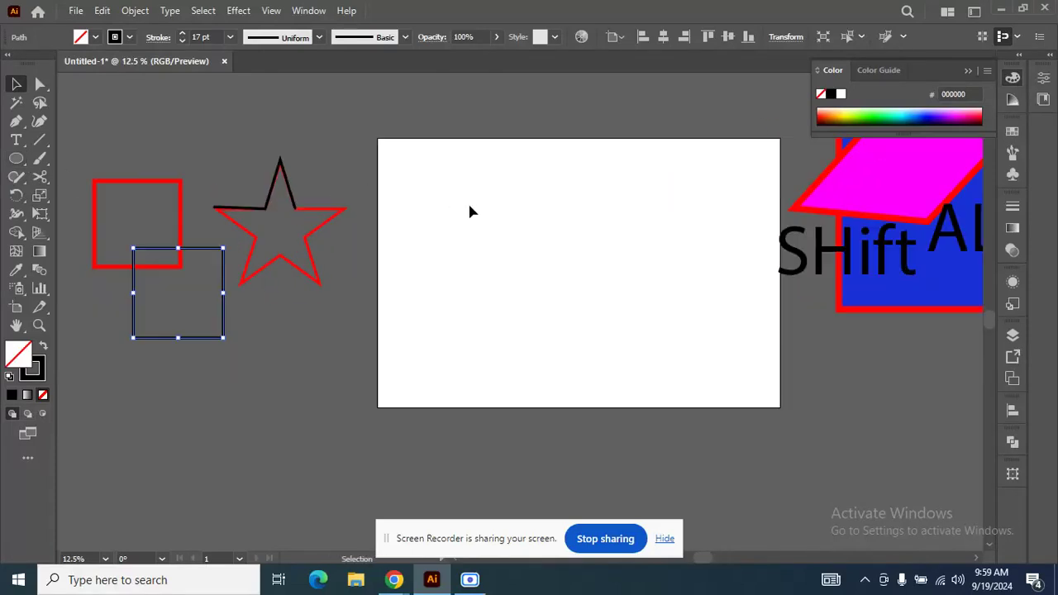
Draw a 1130 px circle on the artboard and apply Zig Zag with absolute size 10 px, 4 ridges per segment and corner points.
{"action": "left_click", "coordinate": [16, 158]}
{"action": "left_click_drag", "start_coordinate": [468, 247], "coordinate": [536, 304]}
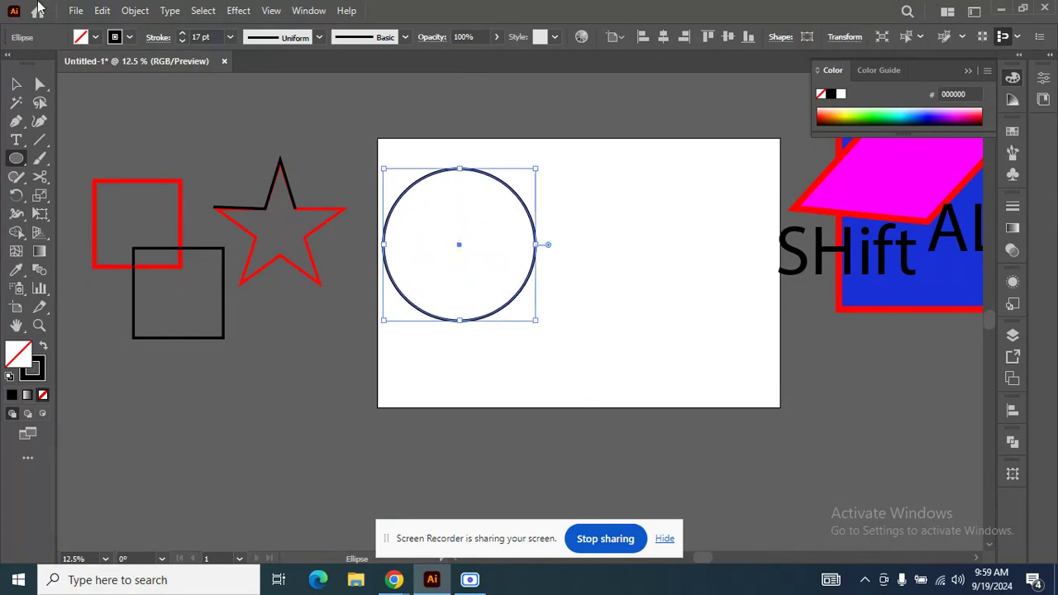
{"action": "left_click", "coordinate": [239, 11]}
{"action": "mouse_move", "coordinate": [315, 137]}
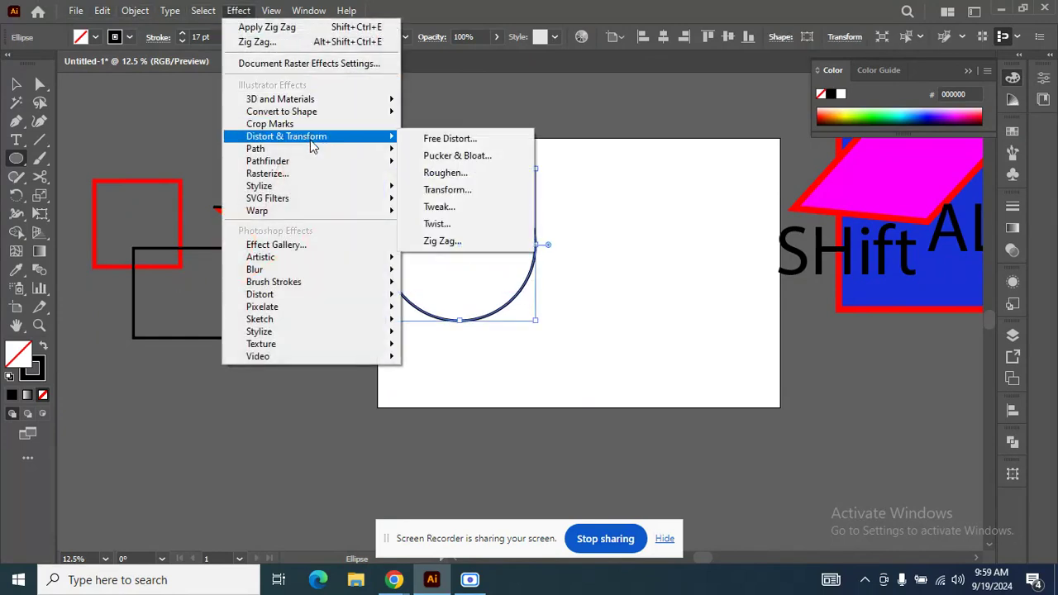
{"action": "left_click", "coordinate": [447, 241]}
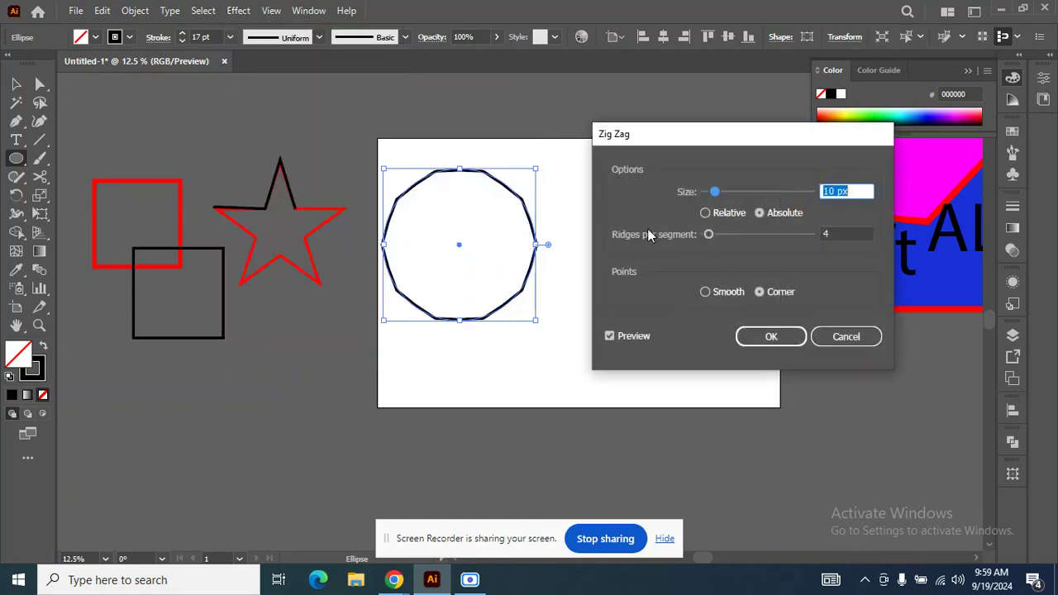
{"action": "left_click", "coordinate": [770, 337]}
{"action": "left_click", "coordinate": [620, 283]}
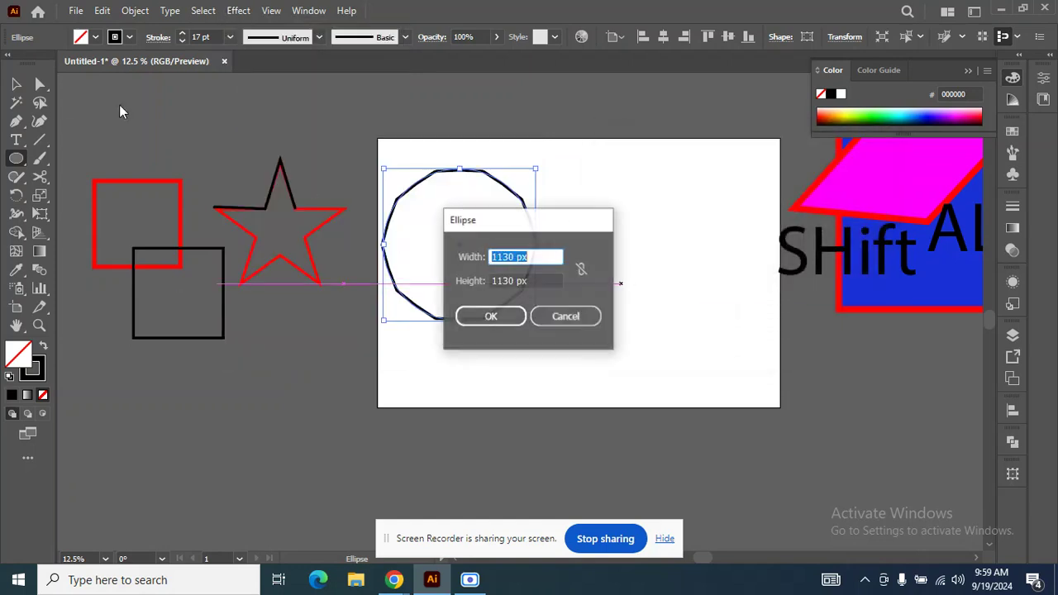
Draw a curved arc with the Pen tool in the empty area beside the zigzag circle.
{"action": "left_click", "coordinate": [565, 317]}
{"action": "left_click", "coordinate": [16, 83]}
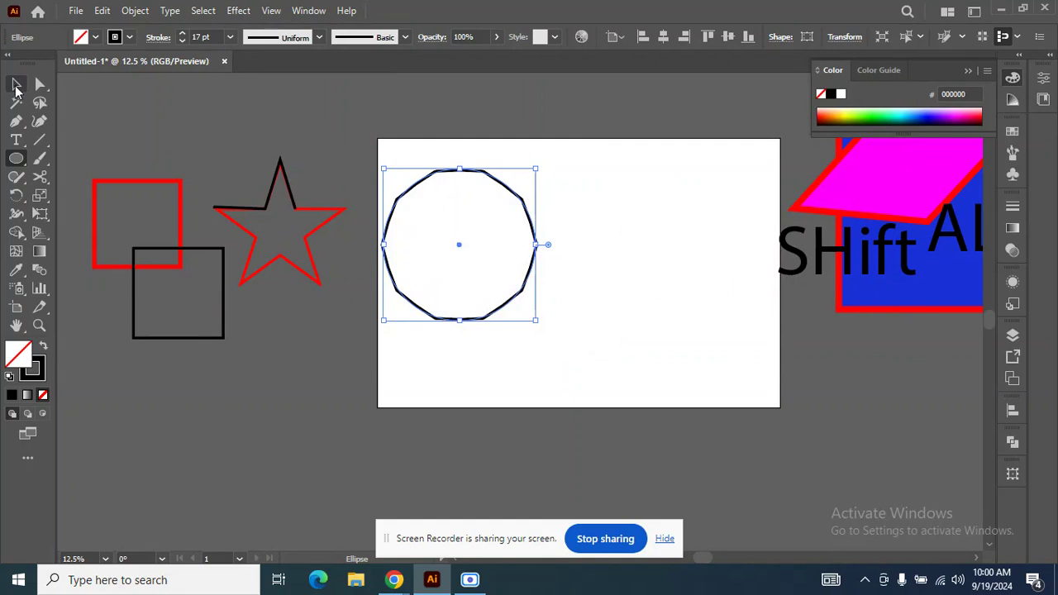
{"action": "left_click", "coordinate": [16, 120]}
{"action": "left_click", "coordinate": [597, 352]}
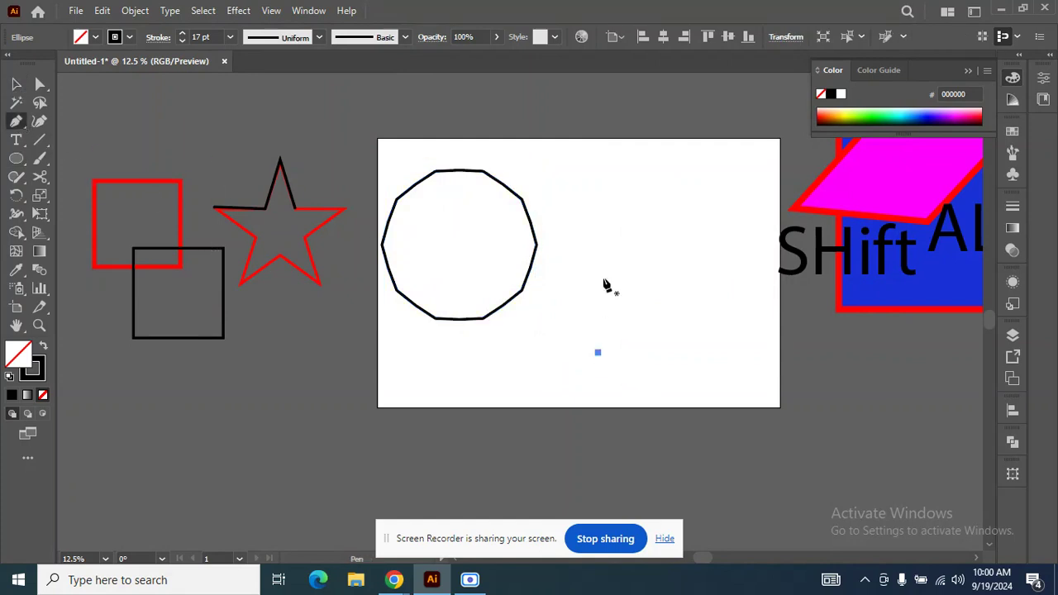
{"action": "key", "text": "ctrl+z"}
{"action": "left_click", "coordinate": [604, 334]}
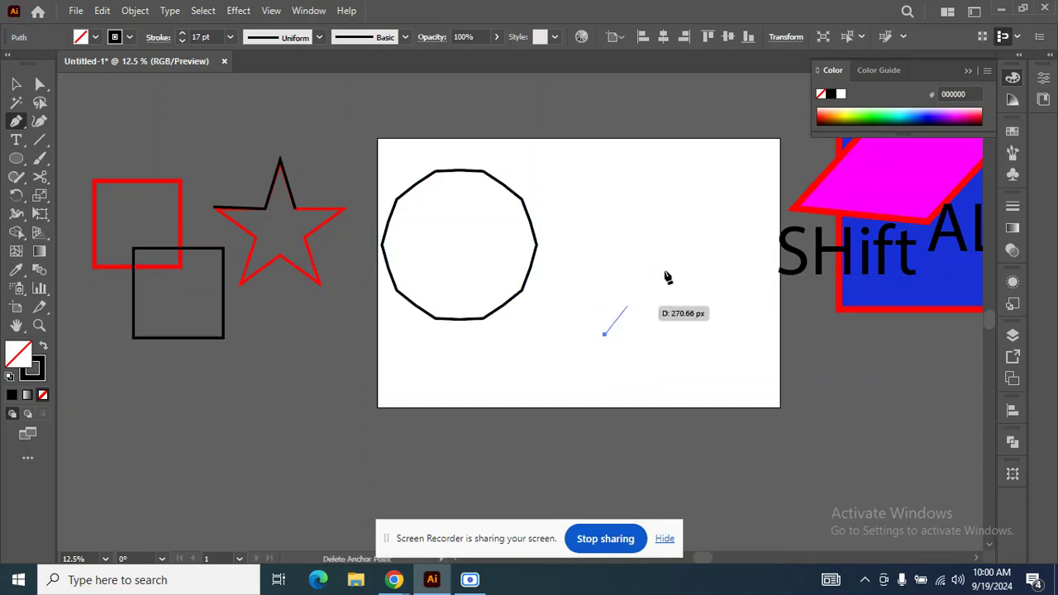
{"action": "left_click", "coordinate": [707, 245]}
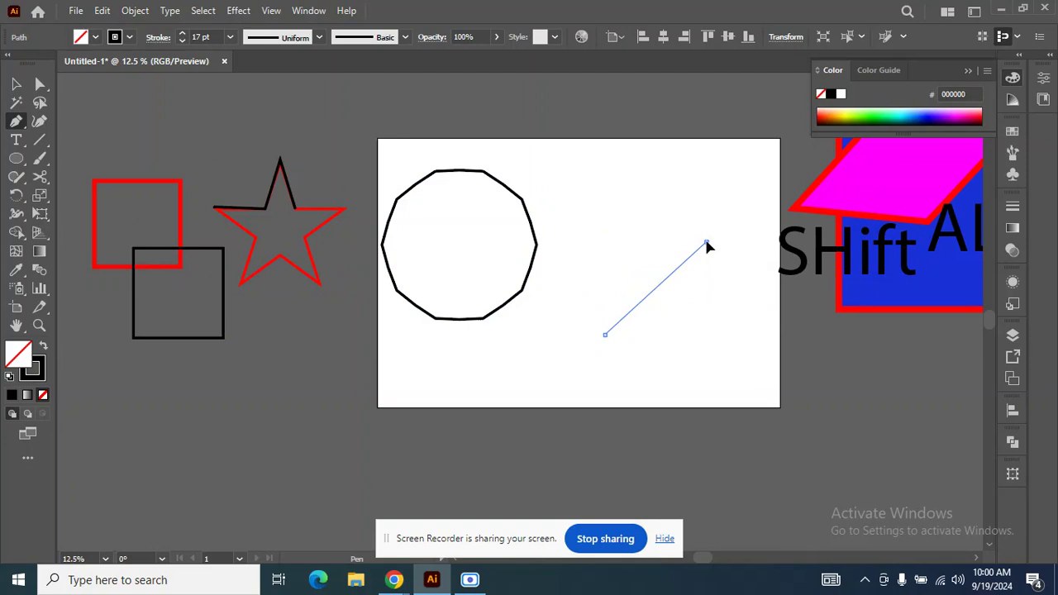
{"action": "left_click_drag", "start_coordinate": [709, 246], "coordinate": [827, 251]}
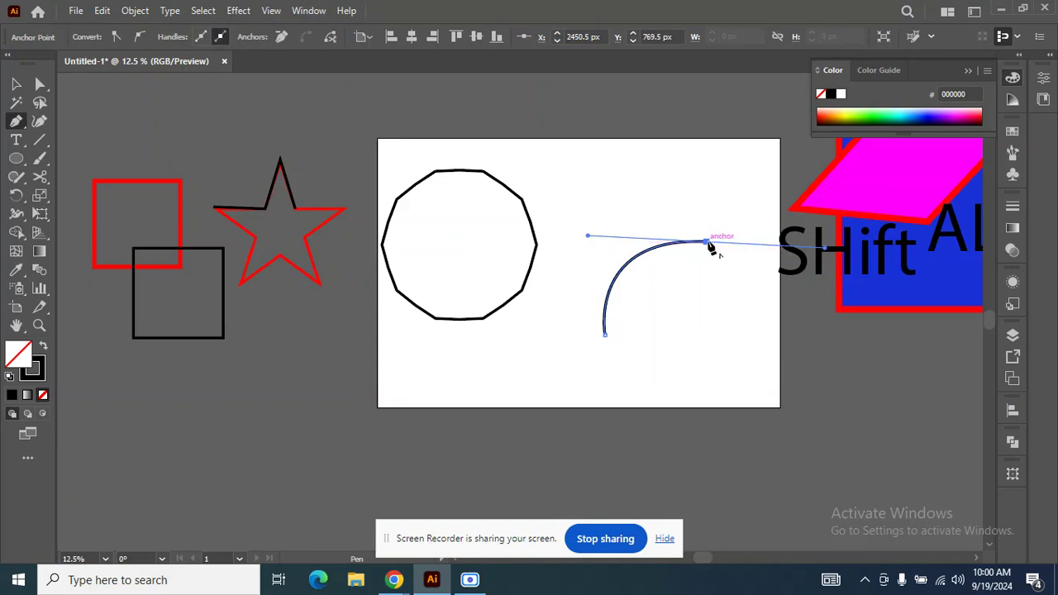
Remove the outgoing handle at the arc's end and continue with curved segments until the path closes into a rounded shape.
{"action": "left_click", "coordinate": [707, 243]}
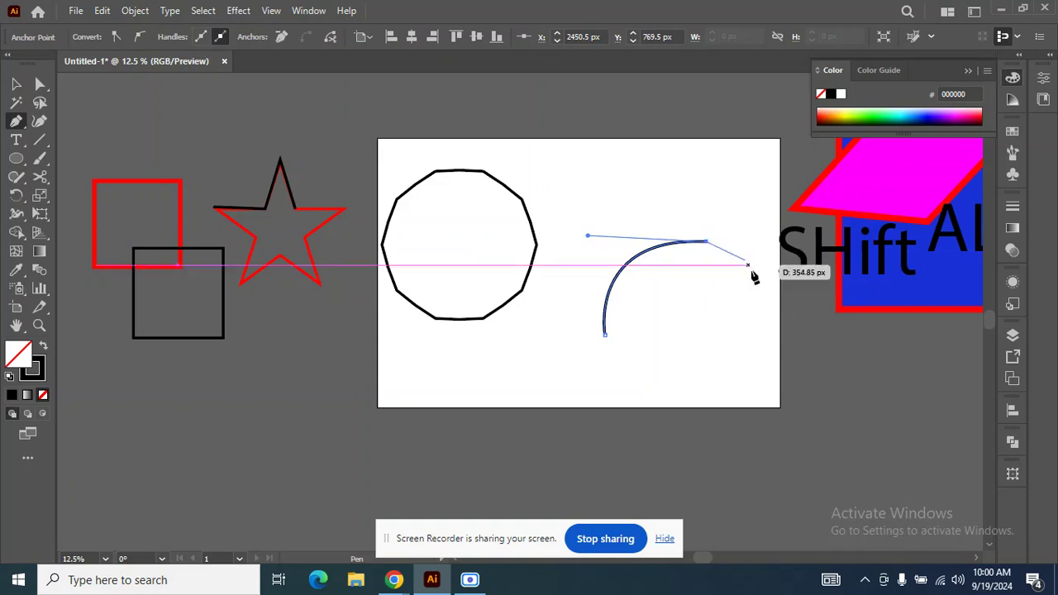
{"action": "mouse_move", "coordinate": [749, 331]}
{"action": "left_mouse_down"}
{"action": "mouse_move", "coordinate": [715, 378]}
{"action": "mouse_move", "coordinate": [691, 389]}
{"action": "mouse_move", "coordinate": [656, 363]}
{"action": "left_mouse_up"}
{"action": "left_click", "coordinate": [749, 331]}
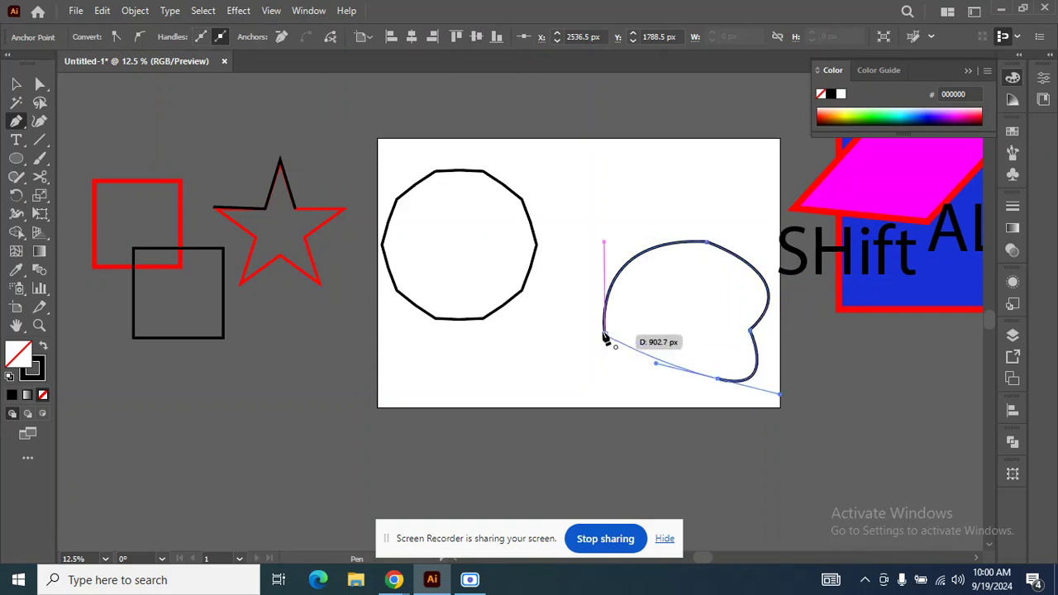
{"action": "left_click_drag", "start_coordinate": [605, 334], "coordinate": [588, 299]}
Undo the last part of the curved practice shape and delete the rest of it.
{"action": "left_click", "coordinate": [13, 87]}
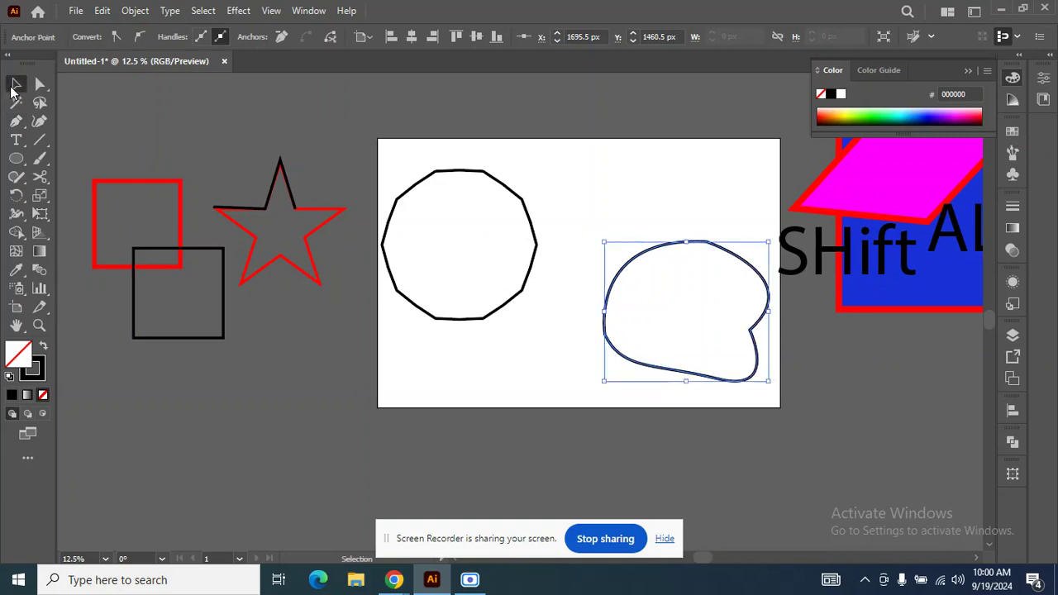
{"action": "key", "text": "ctrl+z"}
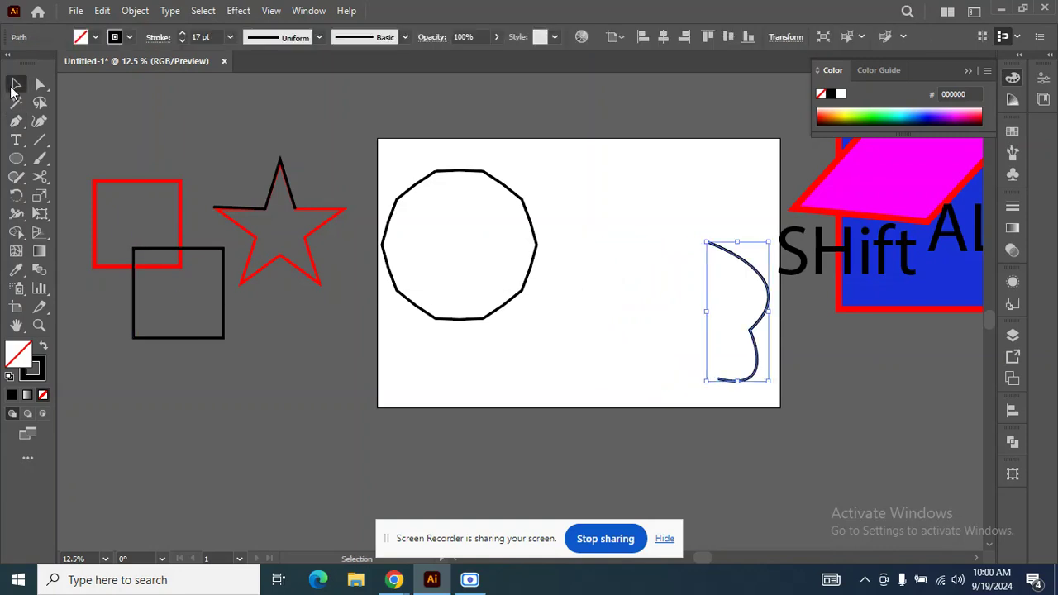
{"action": "key", "text": "Delete"}
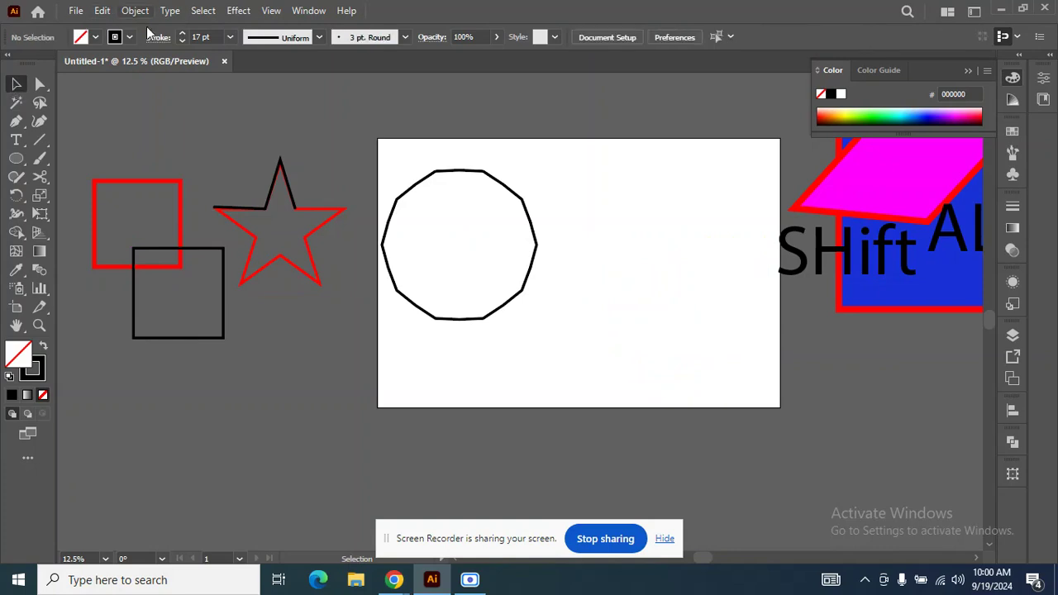
Move the zigzag circle toward the middle of the artboard and enlarge it proportionally from its centre.
{"action": "left_click_drag", "start_coordinate": [412, 262], "coordinate": [412, 261]}
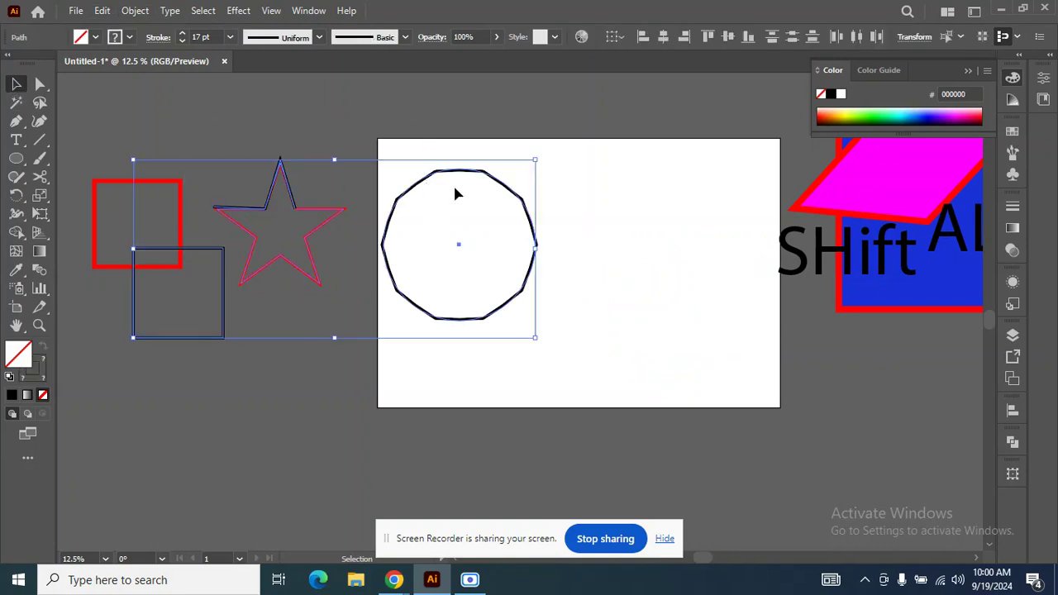
{"action": "scroll", "coordinate": [567, 170], "scroll_direction": "down", "scroll_amount": 2}
{"action": "left_click", "coordinate": [564, 170]}
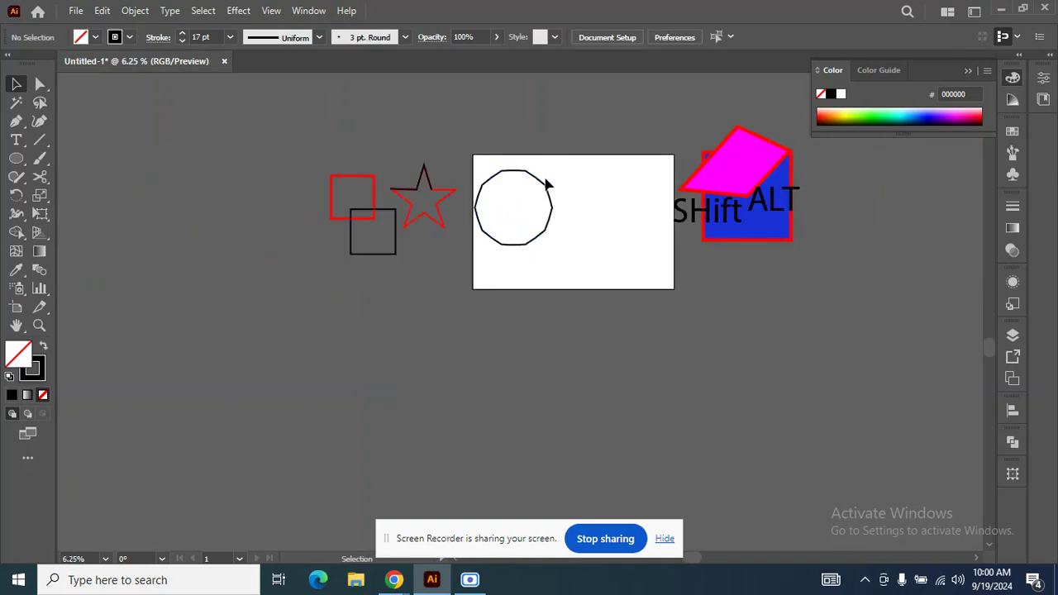
{"action": "left_click_drag", "start_coordinate": [551, 198], "coordinate": [587, 209]}
{"action": "scroll", "coordinate": [583, 265], "scroll_direction": "up", "scroll_amount": 2}
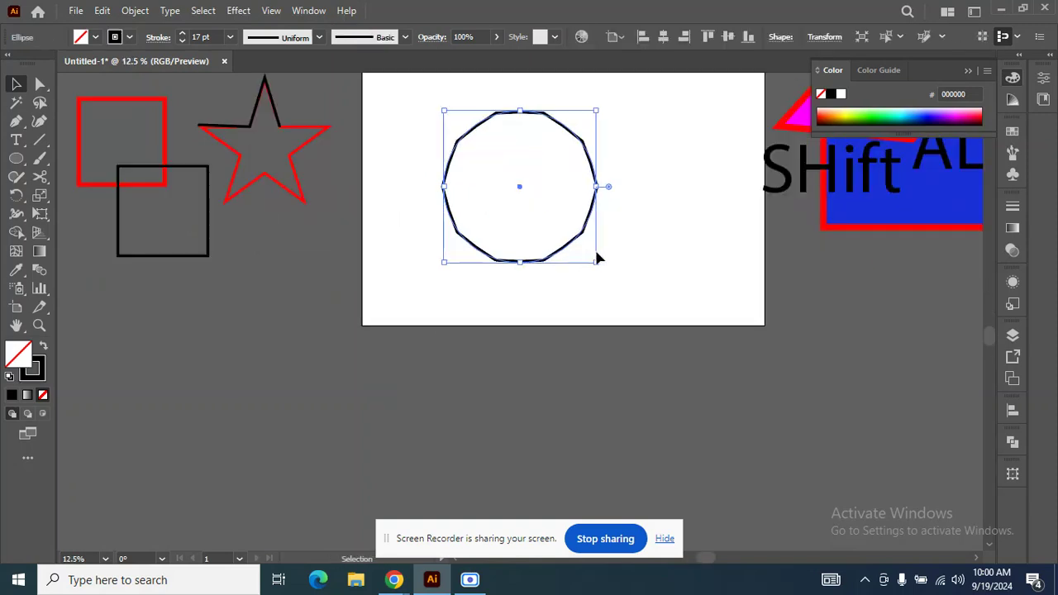
{"action": "left_click_drag", "start_coordinate": [600, 267], "coordinate": [617, 294]}
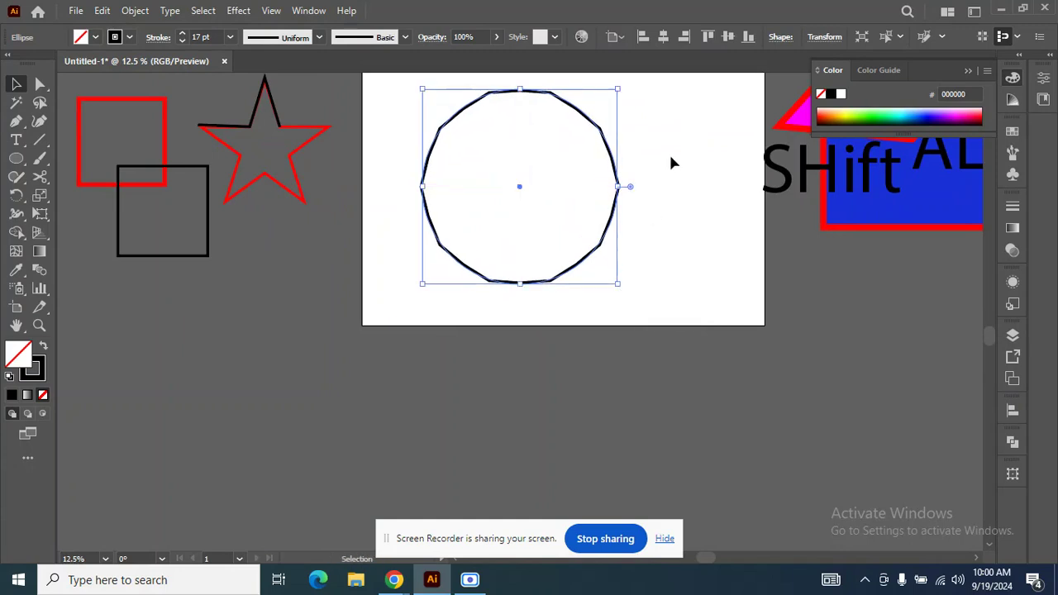
{"action": "left_click", "coordinate": [670, 161]}
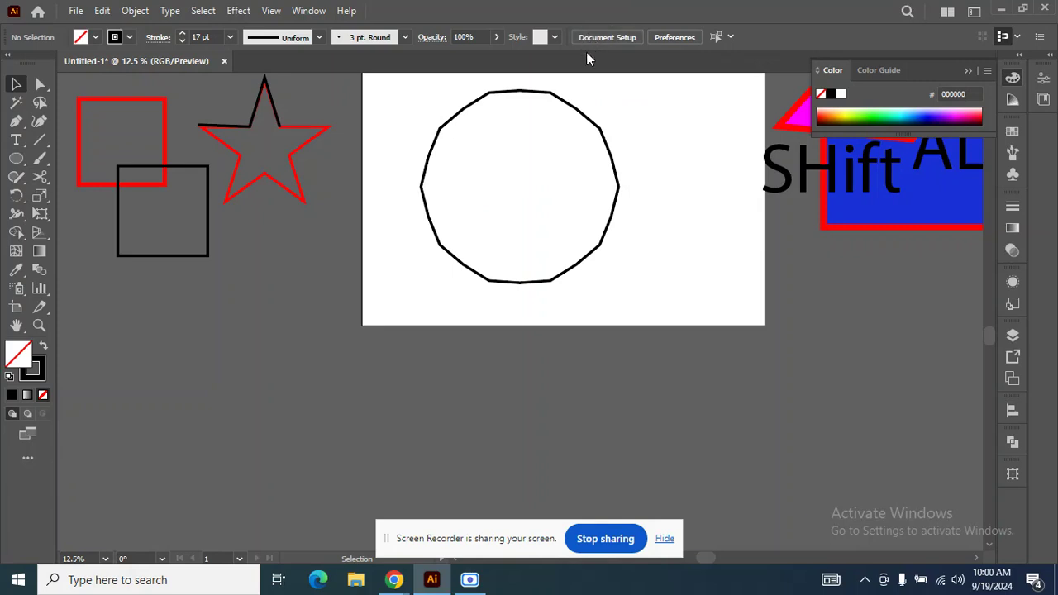
Add an anchor point on the zigzag circle's upper-left edge and examine how the outline changes there.
{"action": "key", "text": "plus"}
{"action": "scroll", "coordinate": [506, 134], "scroll_direction": "up", "scroll_amount": 2}
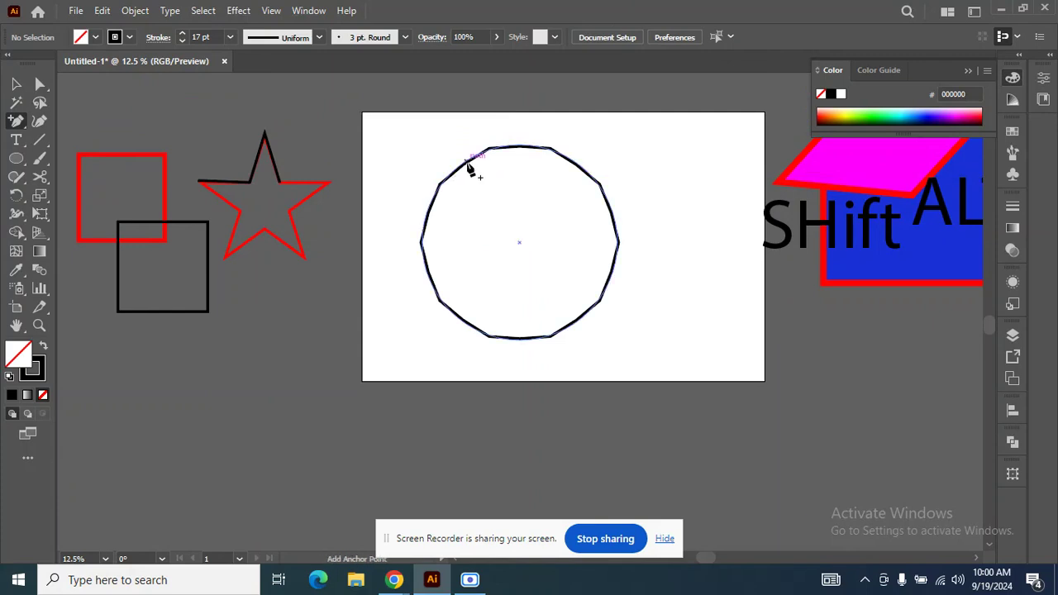
{"action": "scroll", "coordinate": [470, 169], "scroll_direction": "up", "scroll_amount": 2}
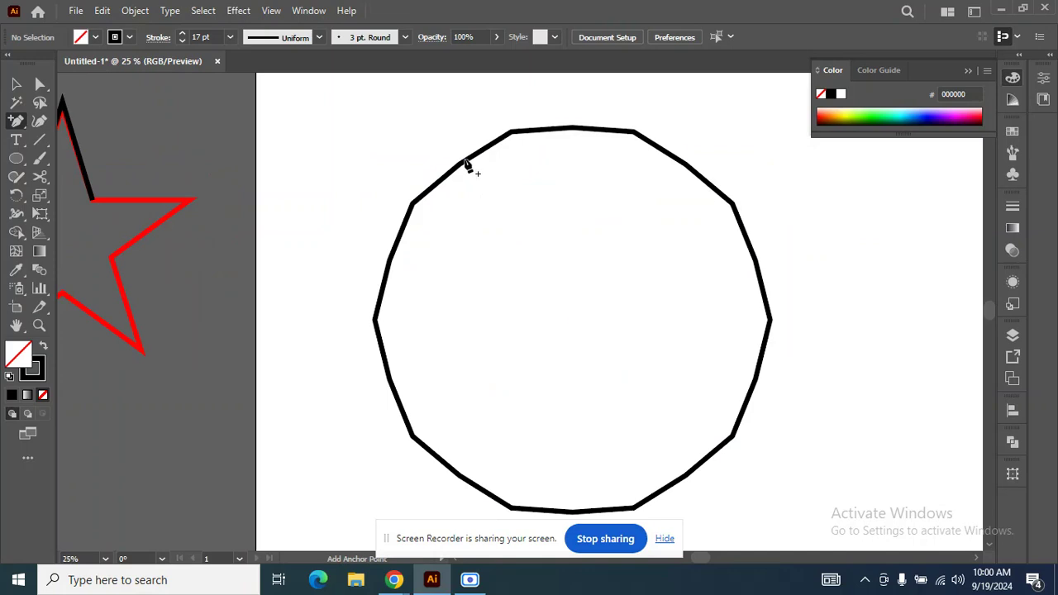
{"action": "left_click", "coordinate": [468, 167]}
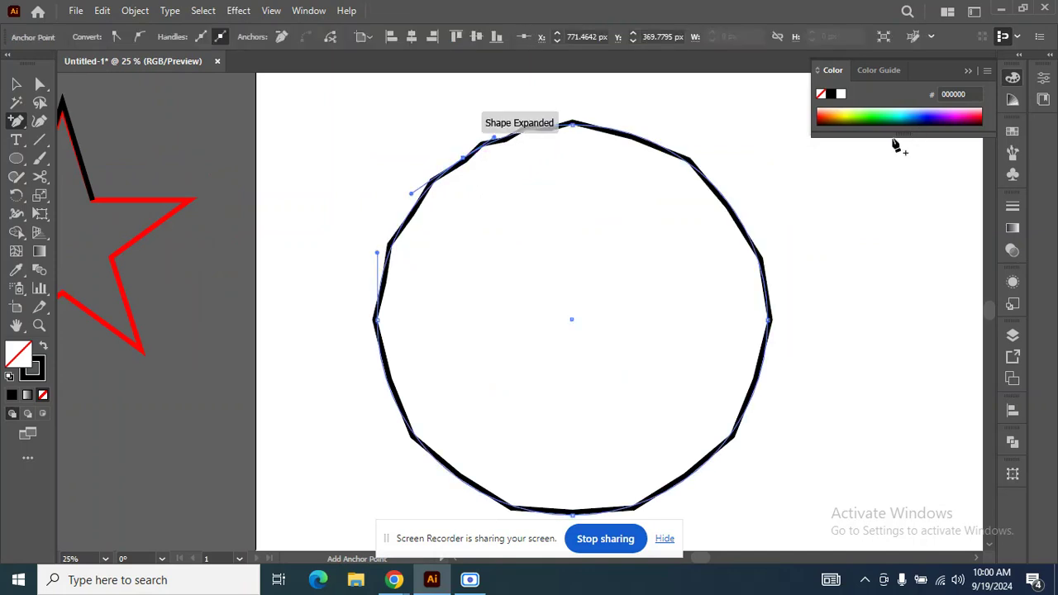
{"action": "left_click", "coordinate": [16, 84]}
{"action": "scroll", "coordinate": [521, 154], "scroll_direction": "up", "scroll_amount": 2}
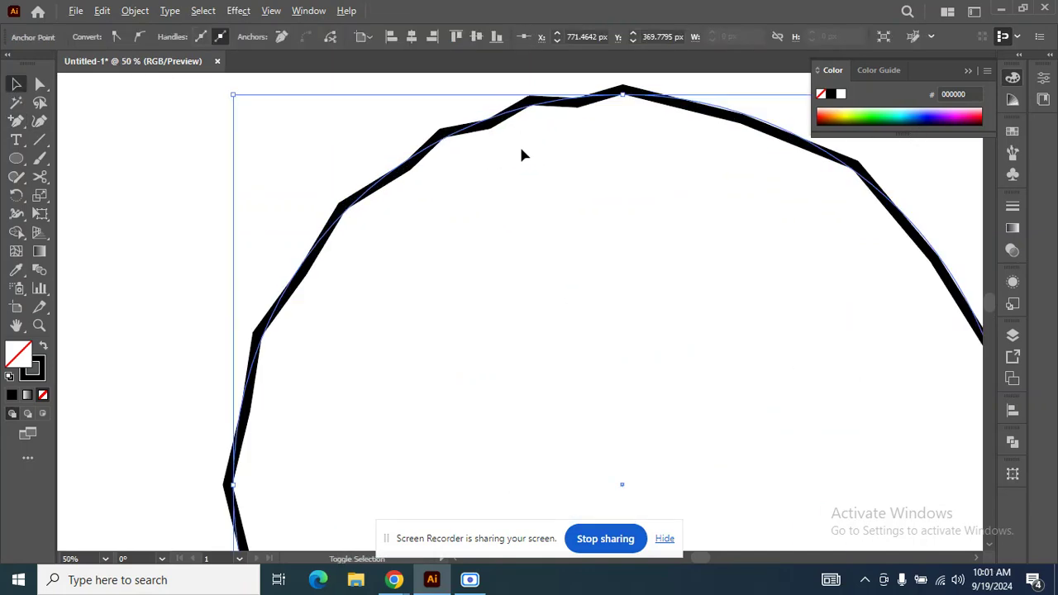
{"action": "scroll", "coordinate": [457, 146], "scroll_direction": "down", "scroll_amount": 2}
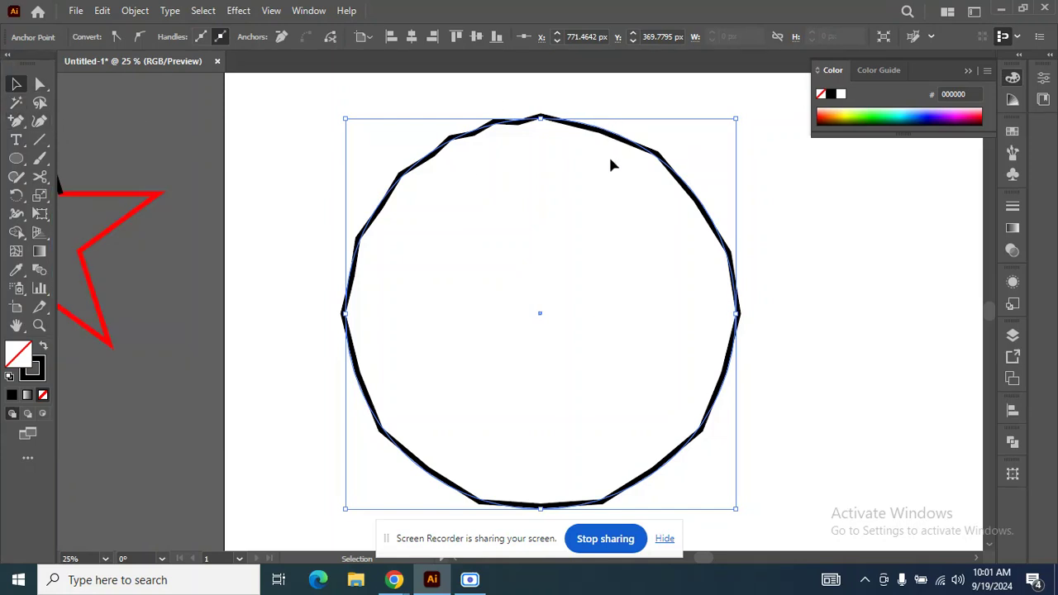
Add anchor points on the circle's lower-right and lower-left edges and two on its upper-right edge.
{"action": "left_click", "coordinate": [17, 121]}
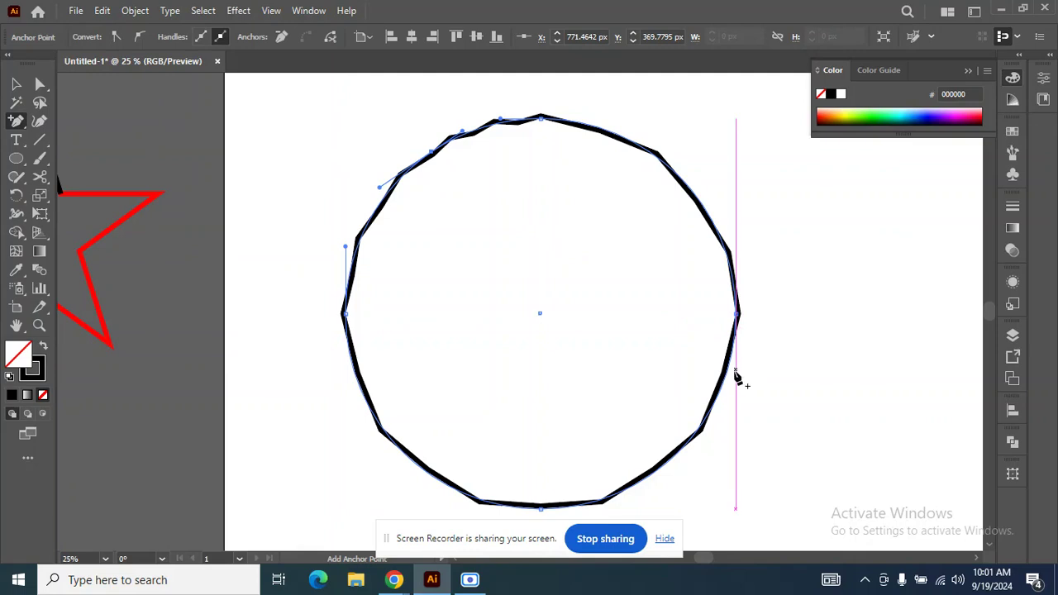
{"action": "scroll", "coordinate": [732, 372], "scroll_direction": "down", "scroll_amount": 1}
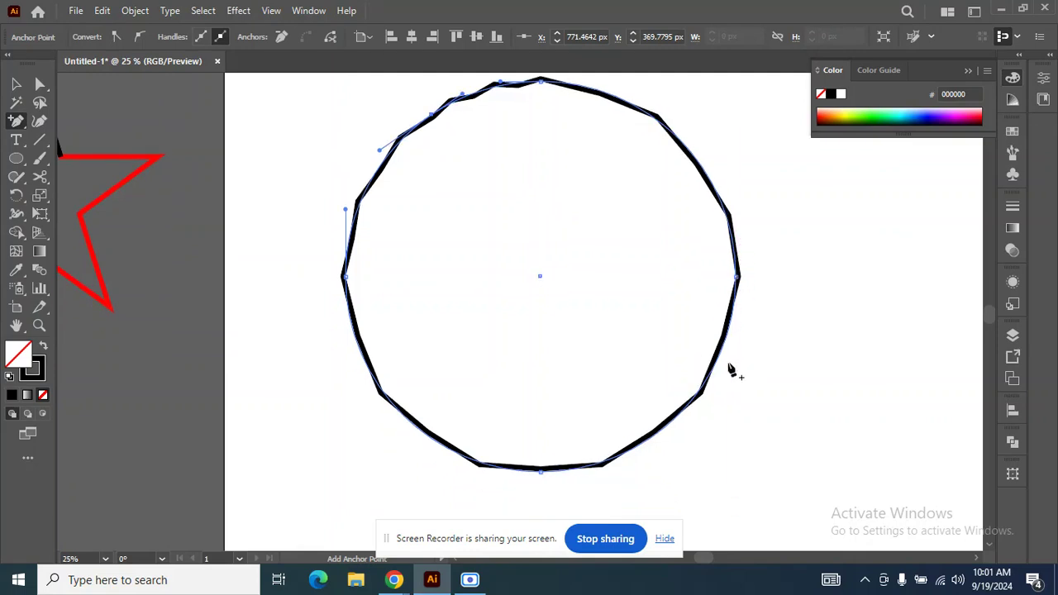
{"action": "left_click", "coordinate": [678, 416]}
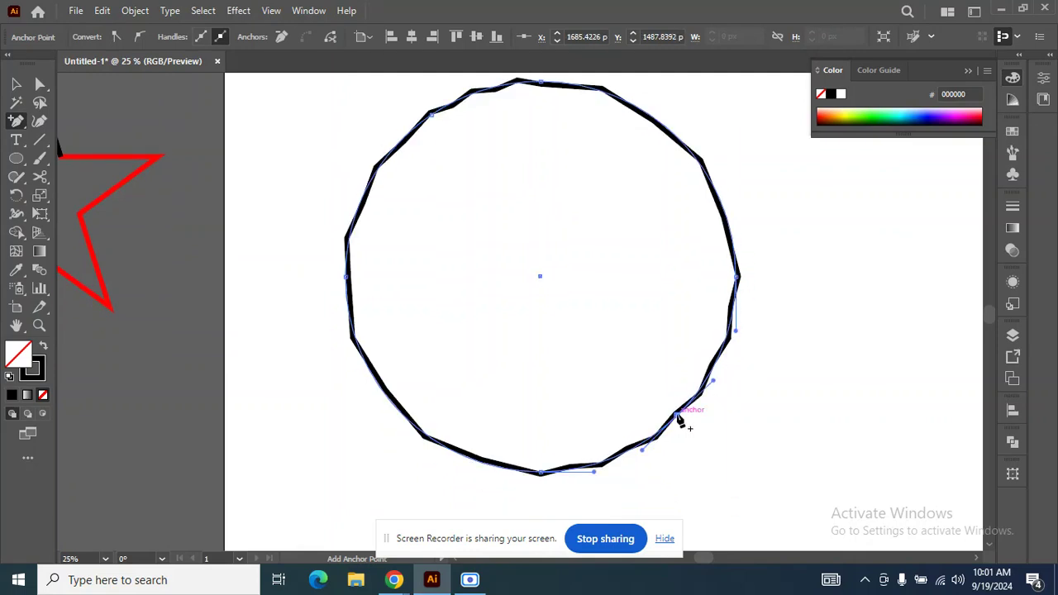
{"action": "left_click", "coordinate": [386, 396]}
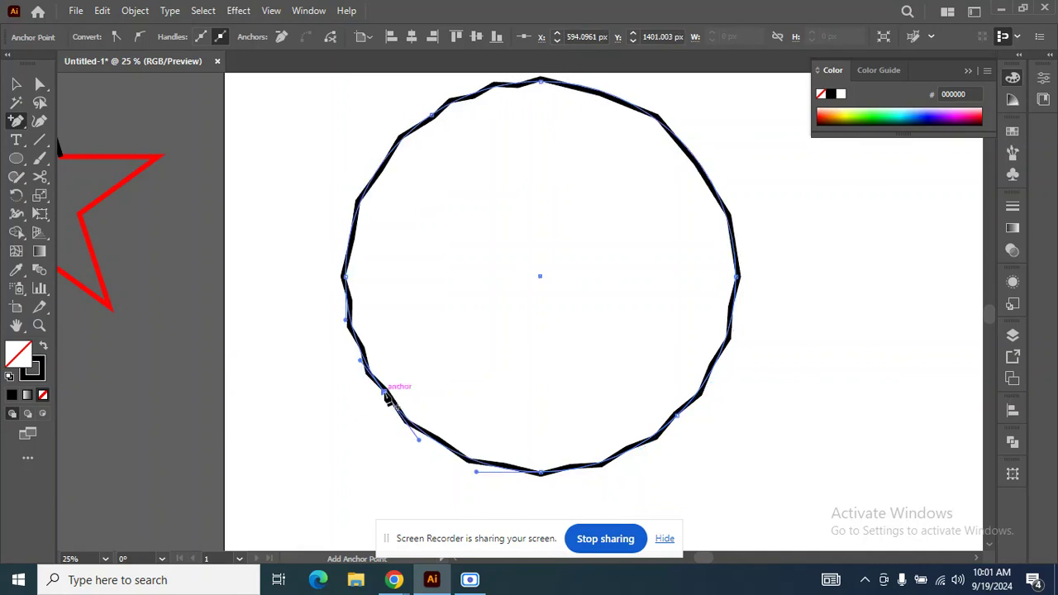
{"action": "left_click", "coordinate": [702, 172]}
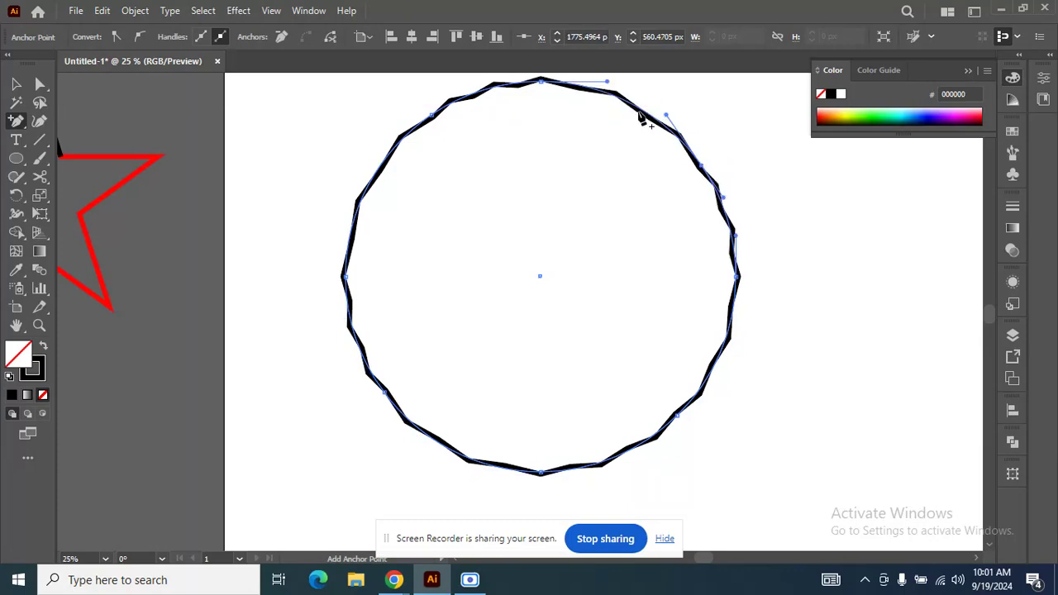
{"action": "left_click", "coordinate": [641, 110]}
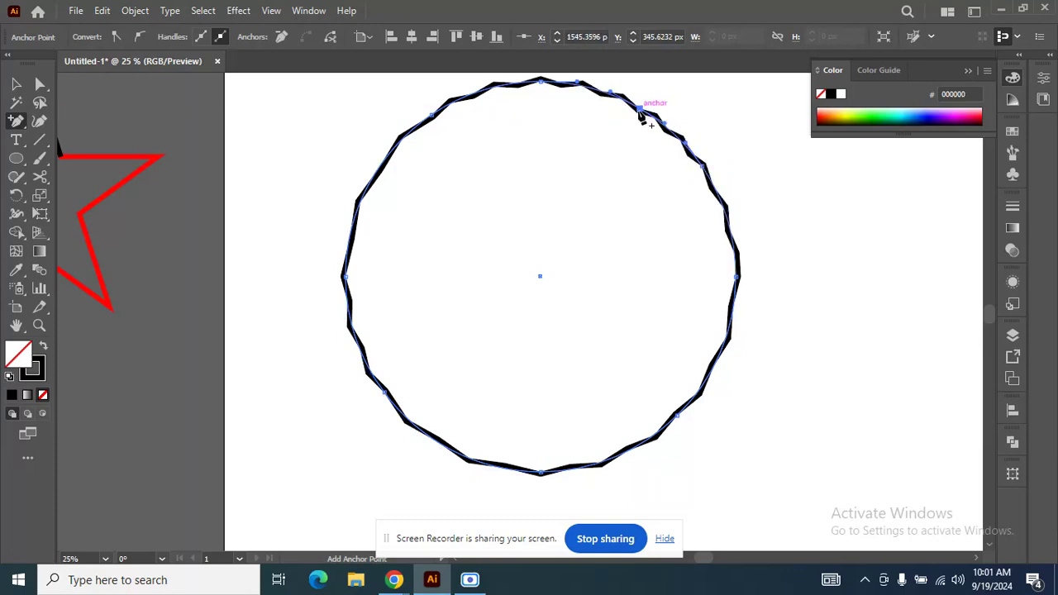
Add more anchor points on the circle's left, upper-left, lower-right and lower-left edges, dismissing the alert.
{"action": "left_click", "coordinate": [351, 241]}
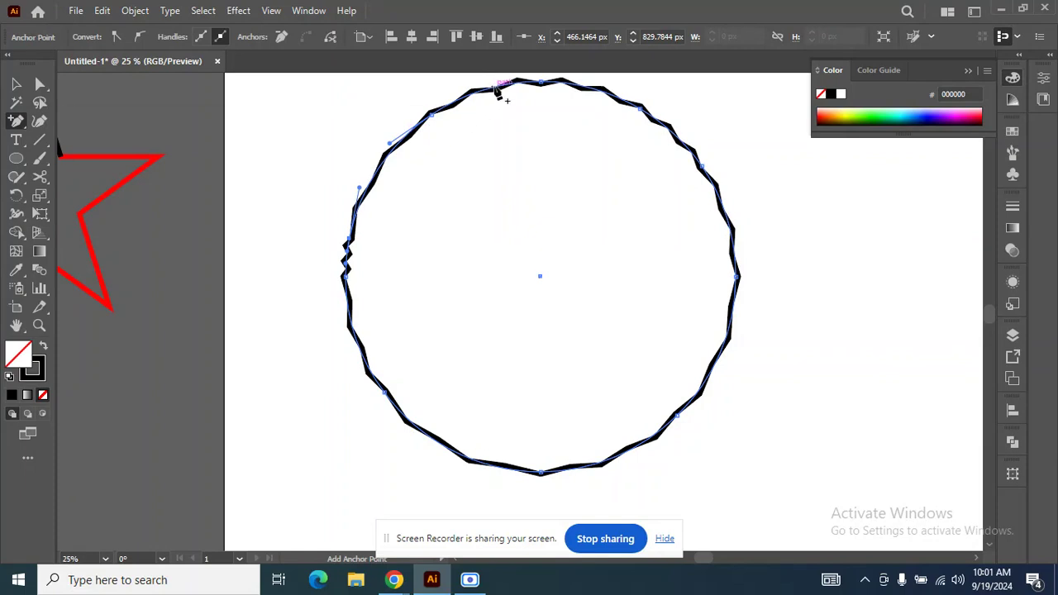
{"action": "left_click", "coordinate": [496, 87]}
{"action": "left_click", "coordinate": [643, 446]}
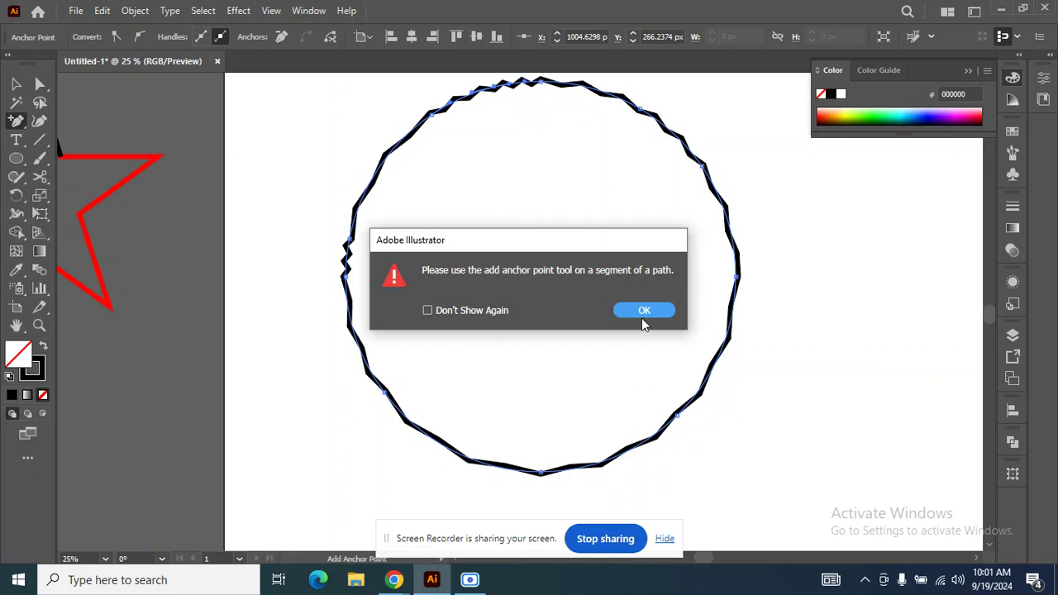
{"action": "left_click", "coordinate": [643, 310]}
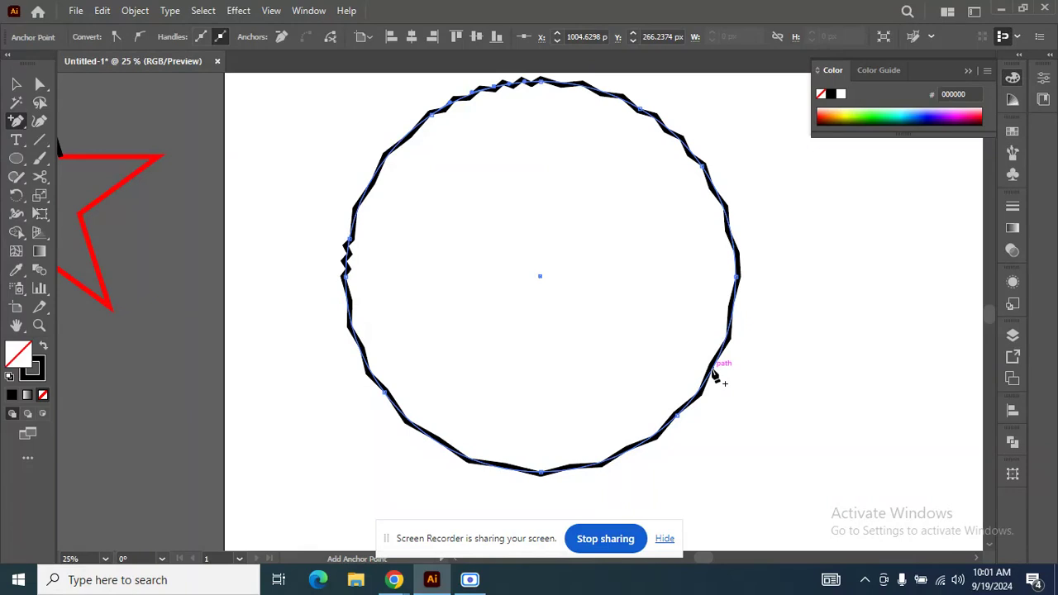
{"action": "left_click", "coordinate": [716, 373]}
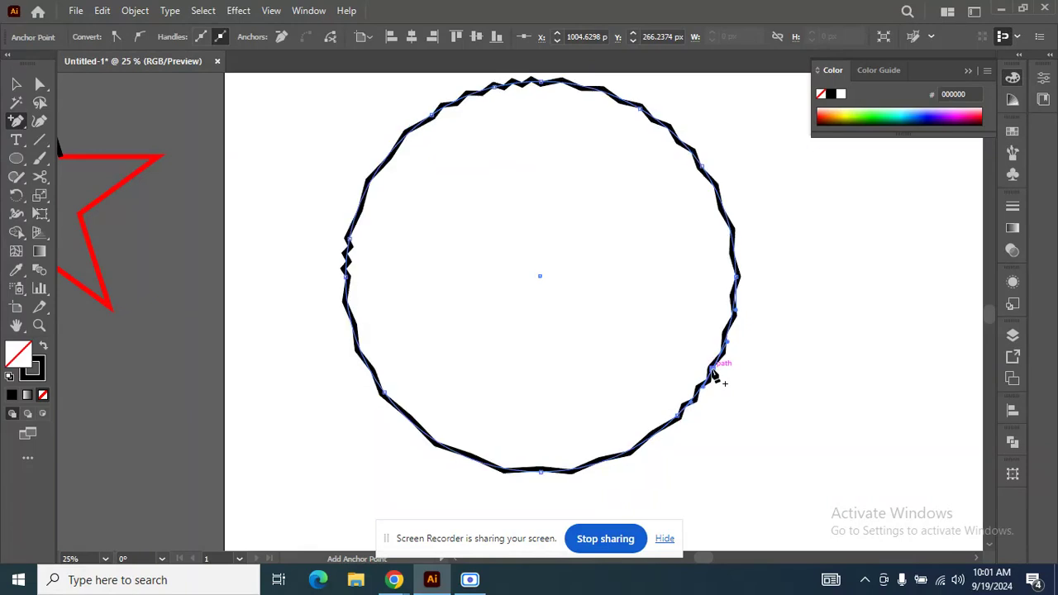
{"action": "left_click", "coordinate": [419, 429]}
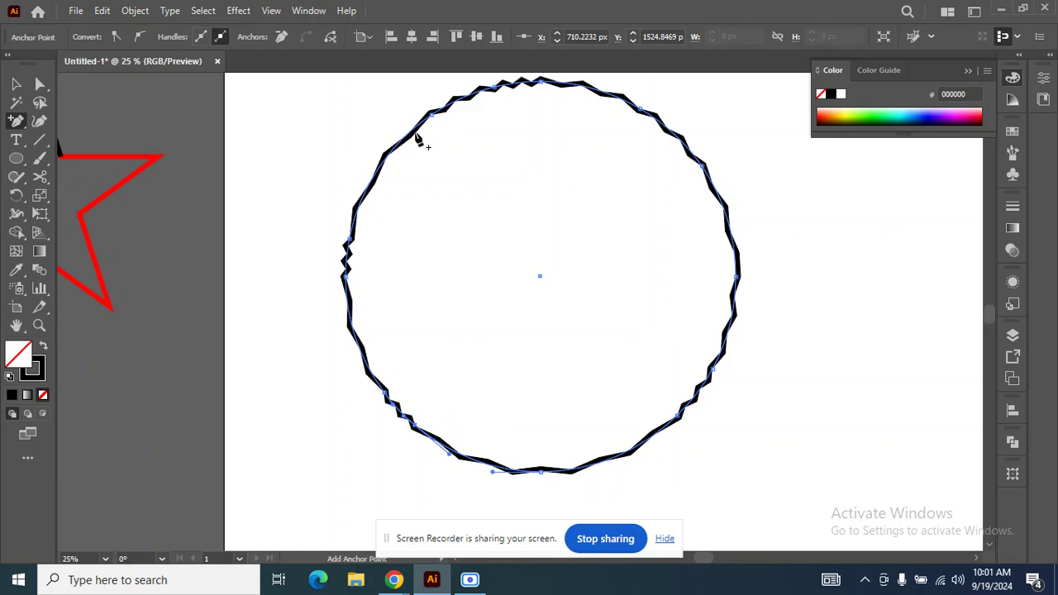
{"action": "left_click", "coordinate": [418, 138]}
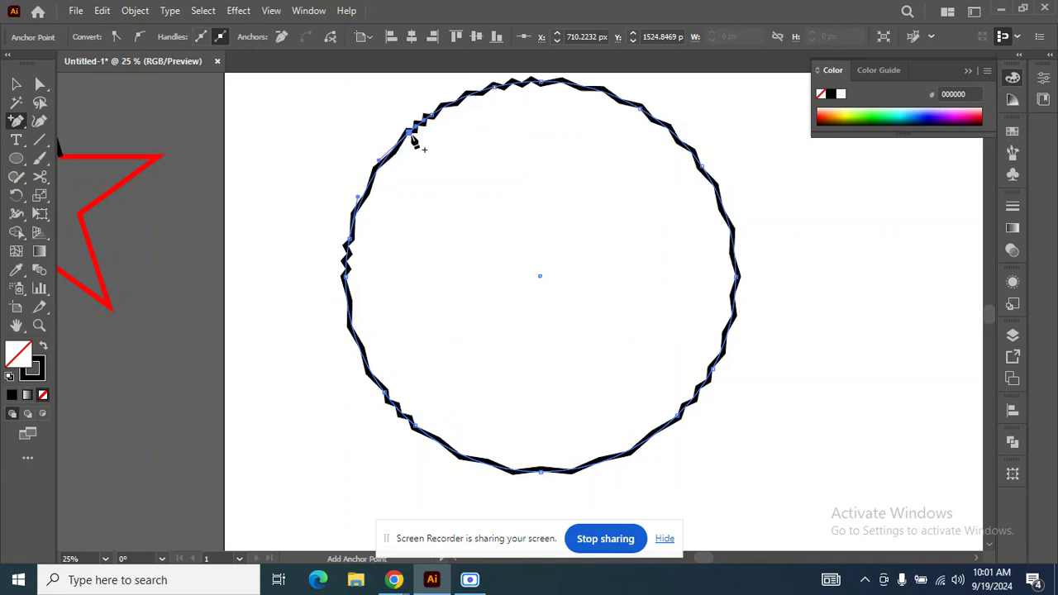
Add further anchor points along the circle's upper-right and right edges, dismissing the alert.
{"action": "left_click", "coordinate": [607, 94]}
{"action": "left_click", "coordinate": [699, 160]}
{"action": "left_click", "coordinate": [725, 205]}
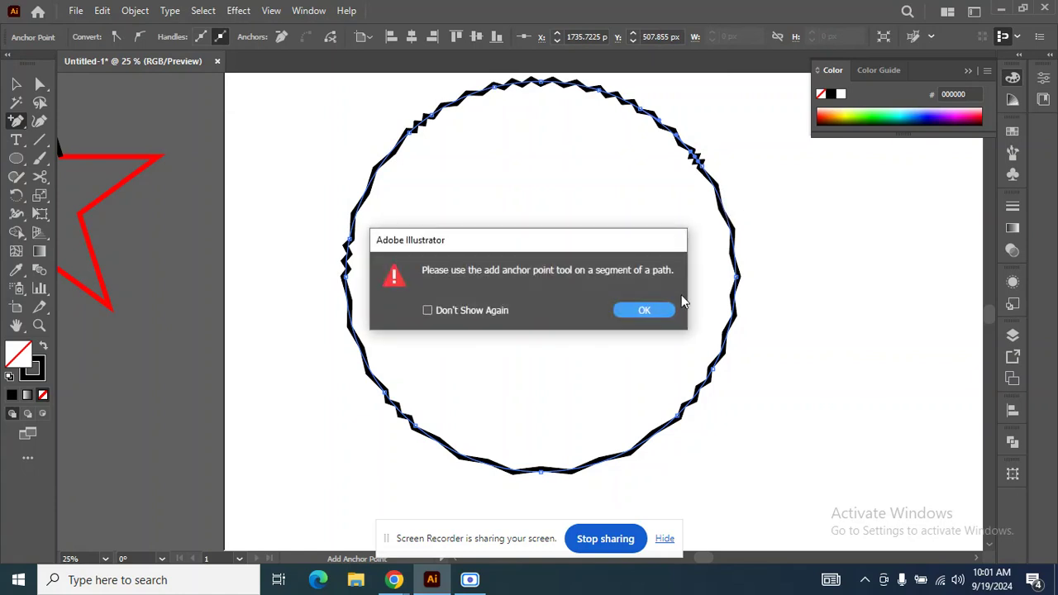
{"action": "left_click", "coordinate": [644, 311]}
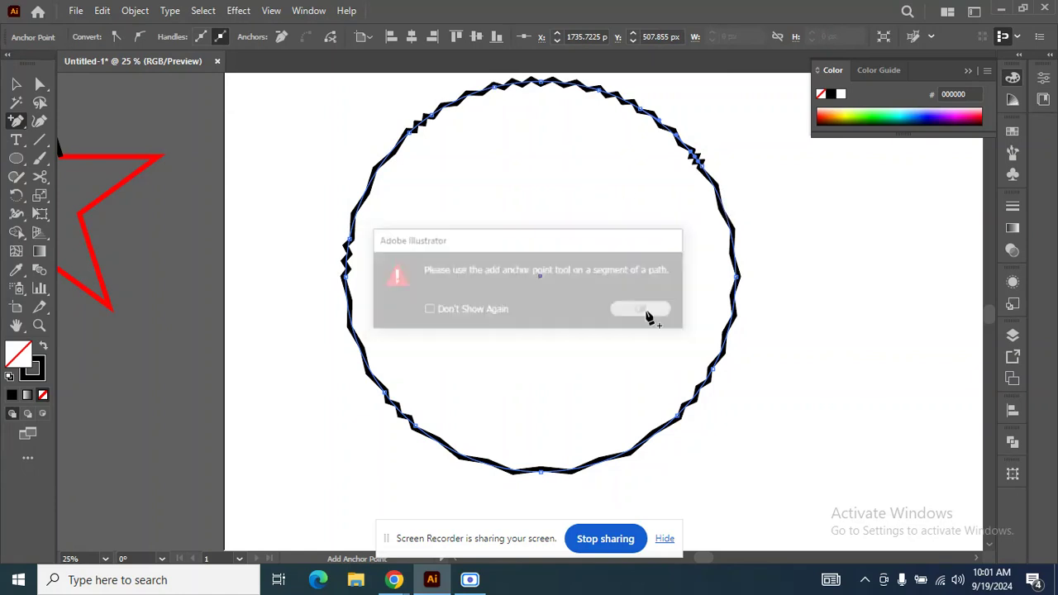
{"action": "left_click", "coordinate": [732, 240]}
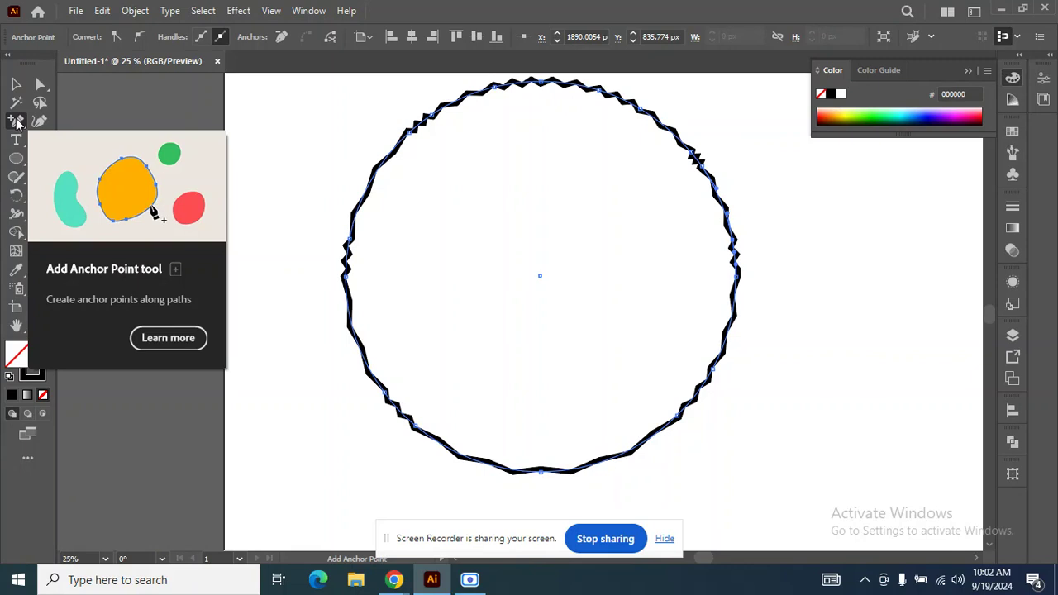
Delete anchor points along the zigzag circle's upper-left, upper-right and top edges with the Delete Anchor Point tool.
{"action": "key", "text": "minus"}
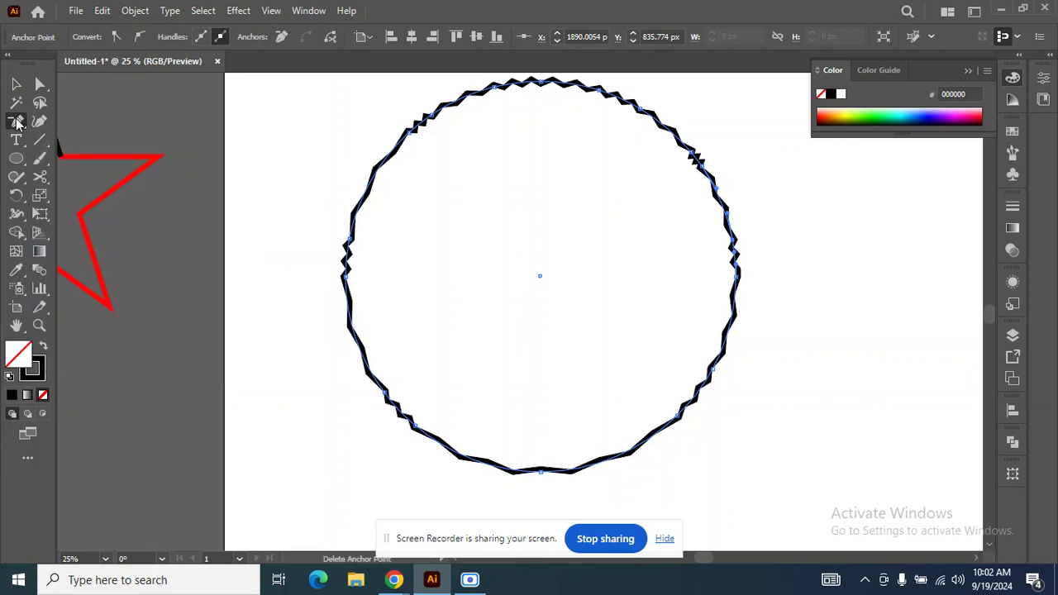
{"action": "left_click", "coordinate": [18, 122]}
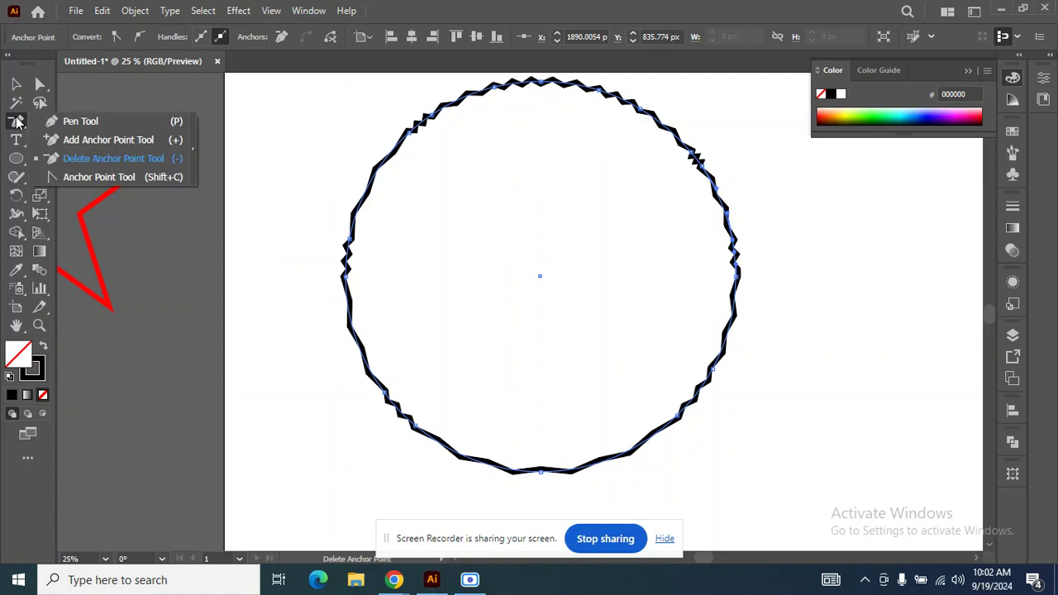
{"action": "left_click", "coordinate": [18, 123]}
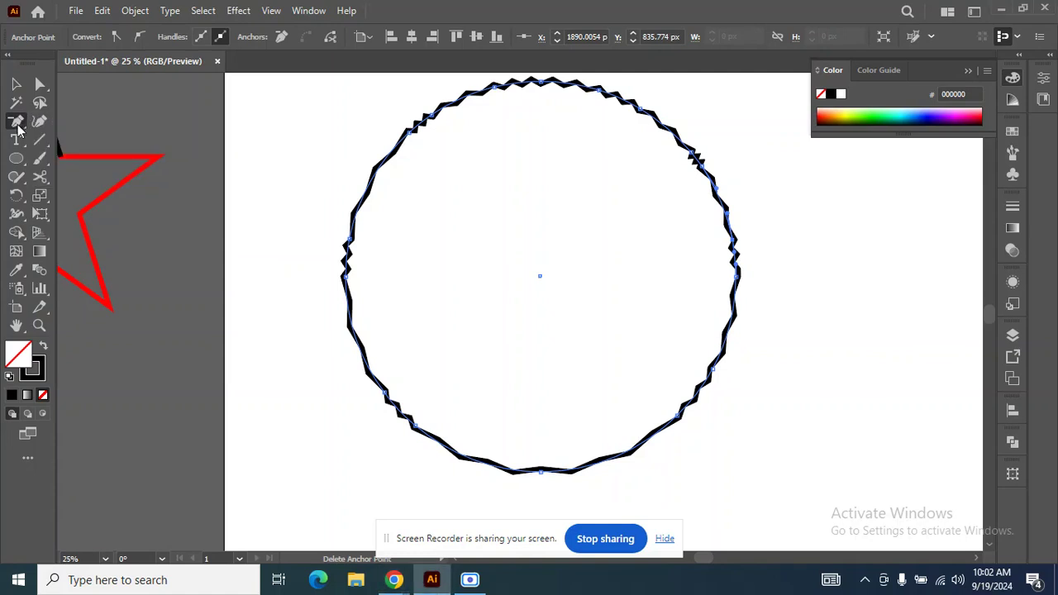
{"action": "left_click", "coordinate": [18, 126]}
{"action": "left_click", "coordinate": [19, 128]}
{"action": "left_click", "coordinate": [14, 124]}
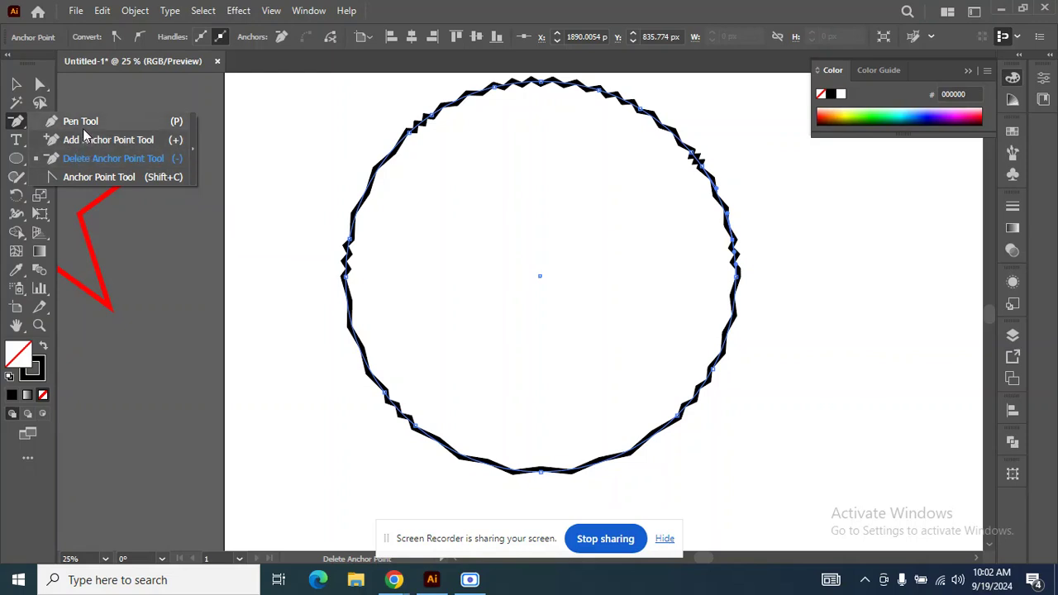
{"action": "left_click", "coordinate": [83, 160]}
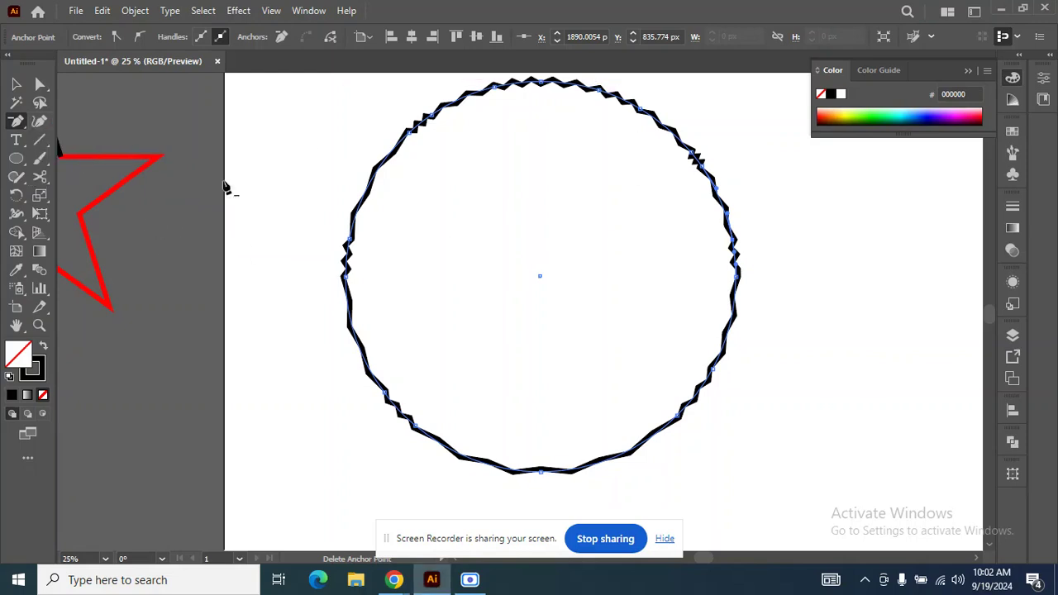
{"action": "left_click", "coordinate": [411, 135]}
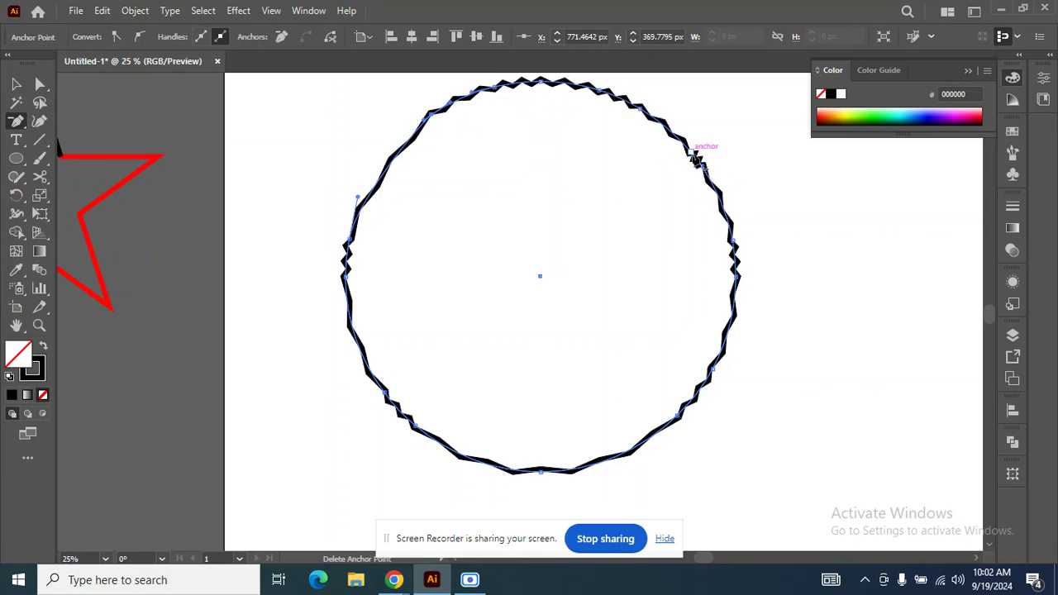
{"action": "left_click", "coordinate": [693, 155]}
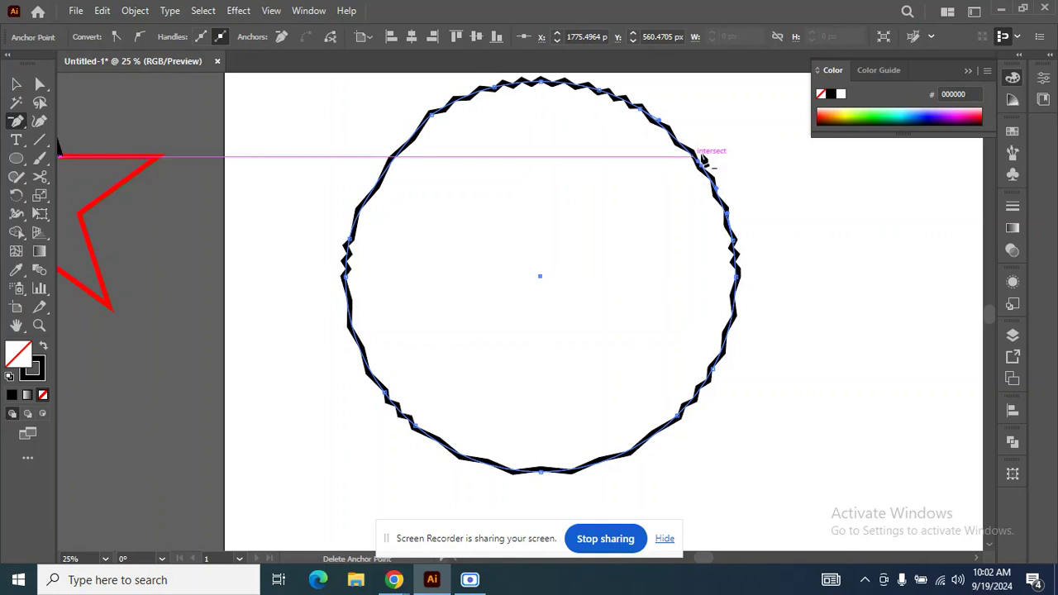
{"action": "left_click", "coordinate": [544, 86]}
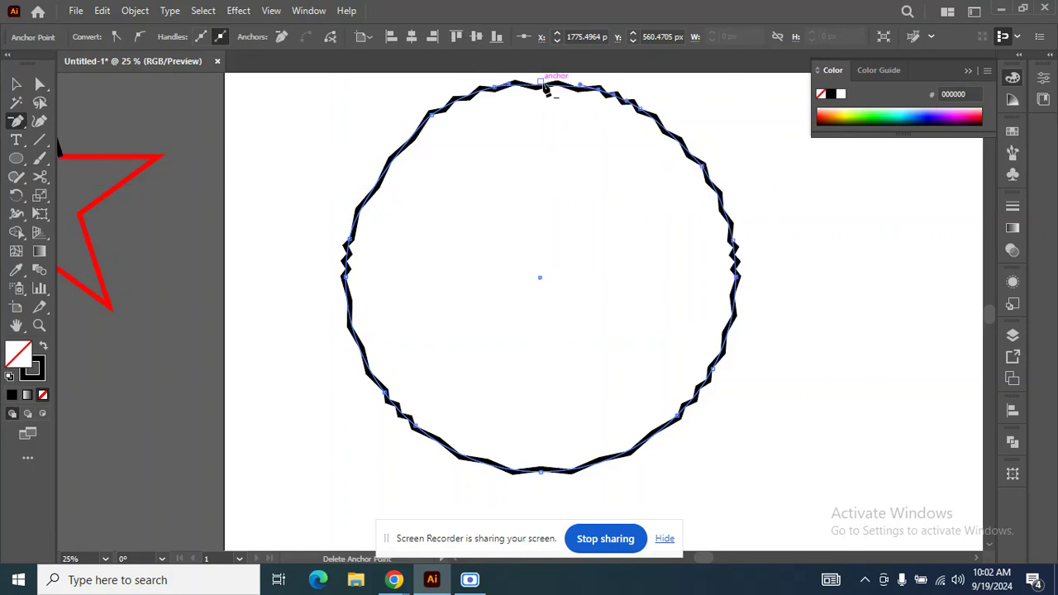
{"action": "left_click", "coordinate": [495, 89]}
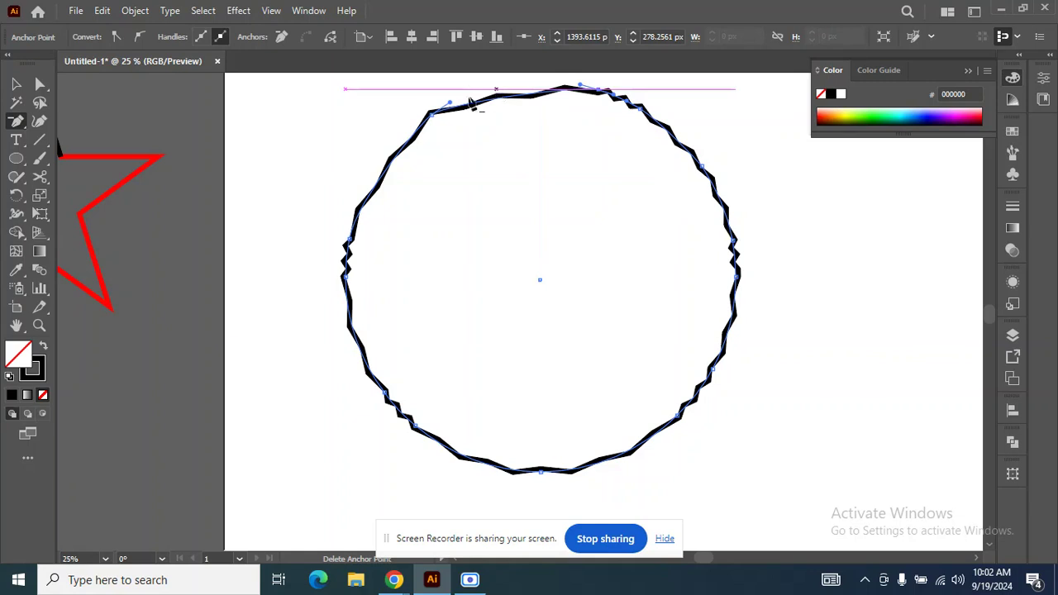
{"action": "left_click", "coordinate": [436, 116]}
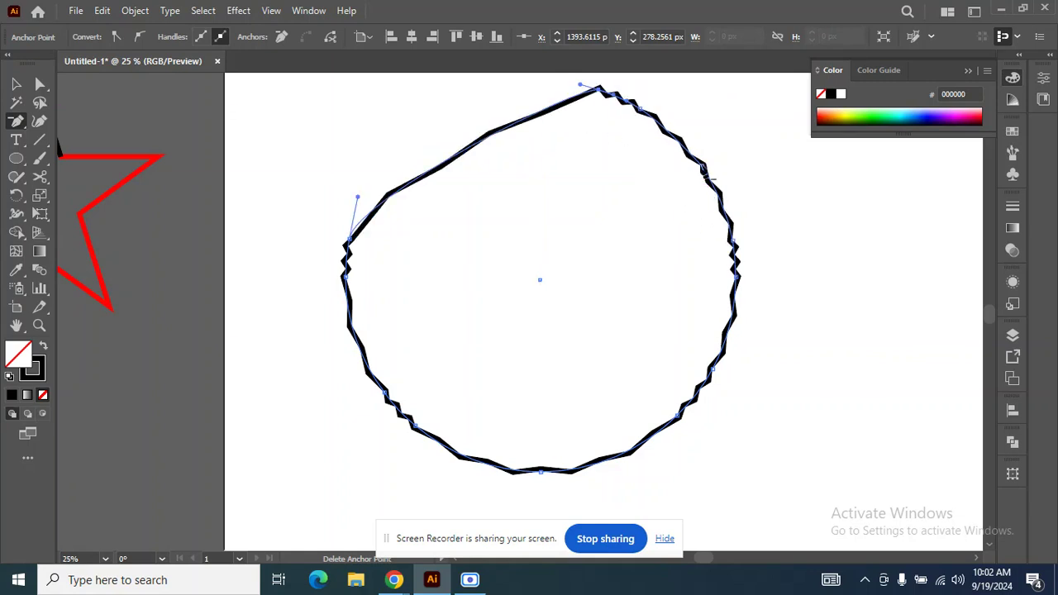
Delete further anchor points on the outline's upper-right, lower-left, left and right edges.
{"action": "left_click", "coordinate": [705, 165]}
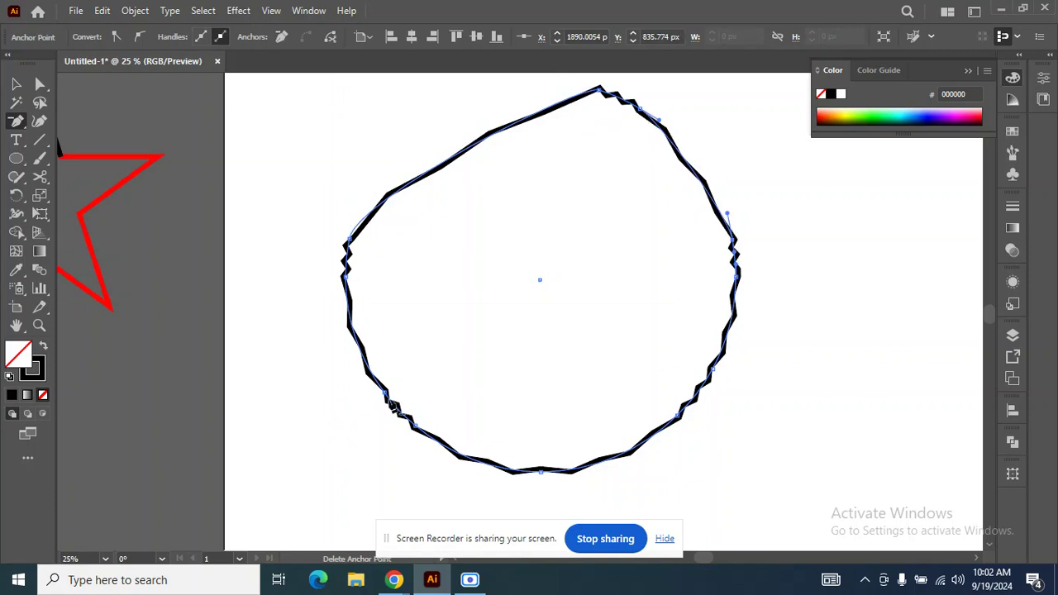
{"action": "left_click", "coordinate": [385, 395]}
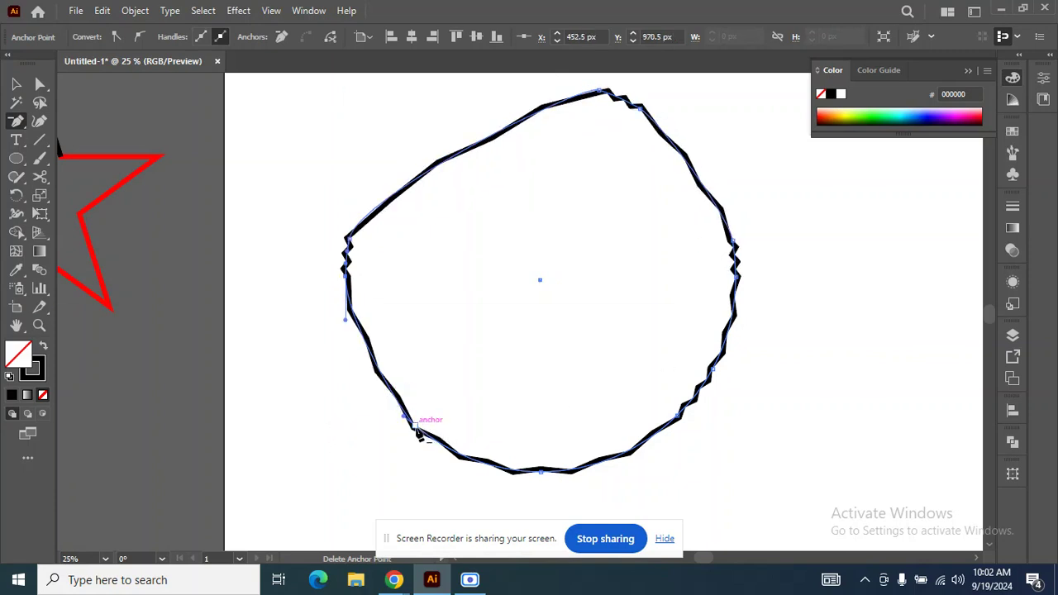
{"action": "left_click", "coordinate": [417, 428]}
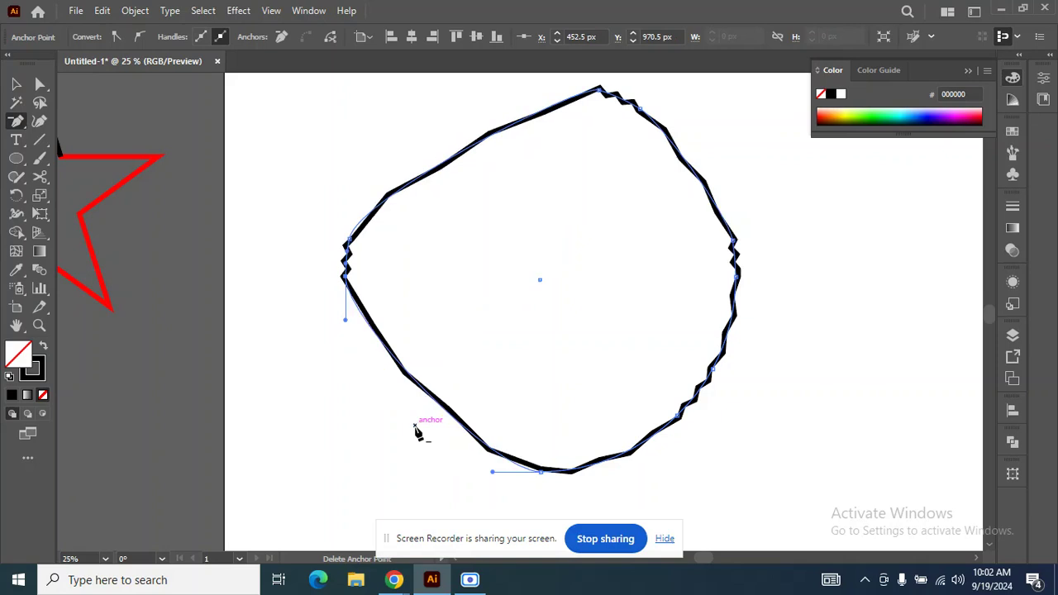
{"action": "left_click", "coordinate": [344, 281]}
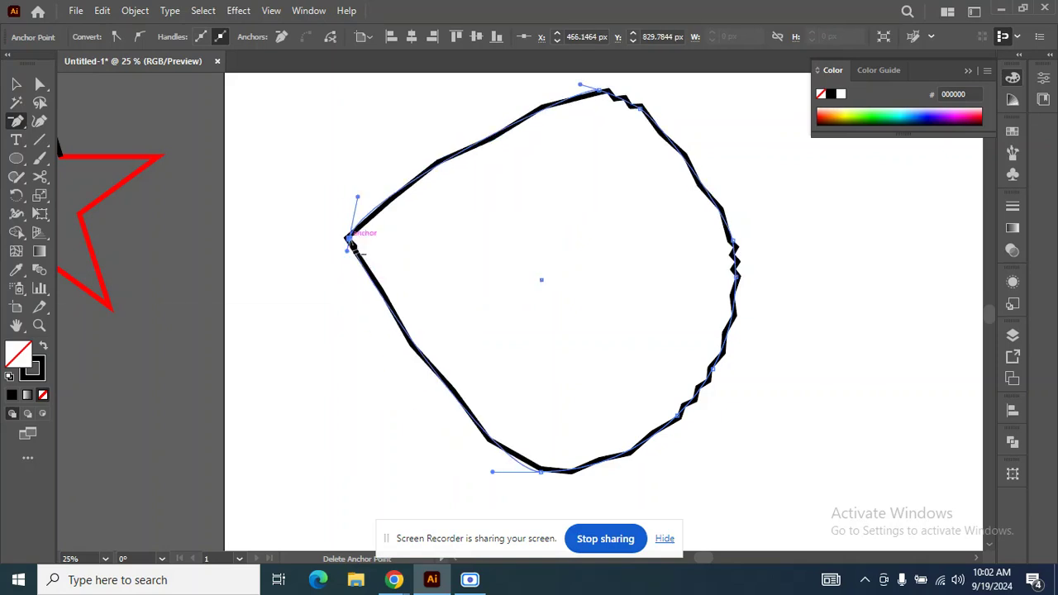
{"action": "left_click", "coordinate": [348, 241]}
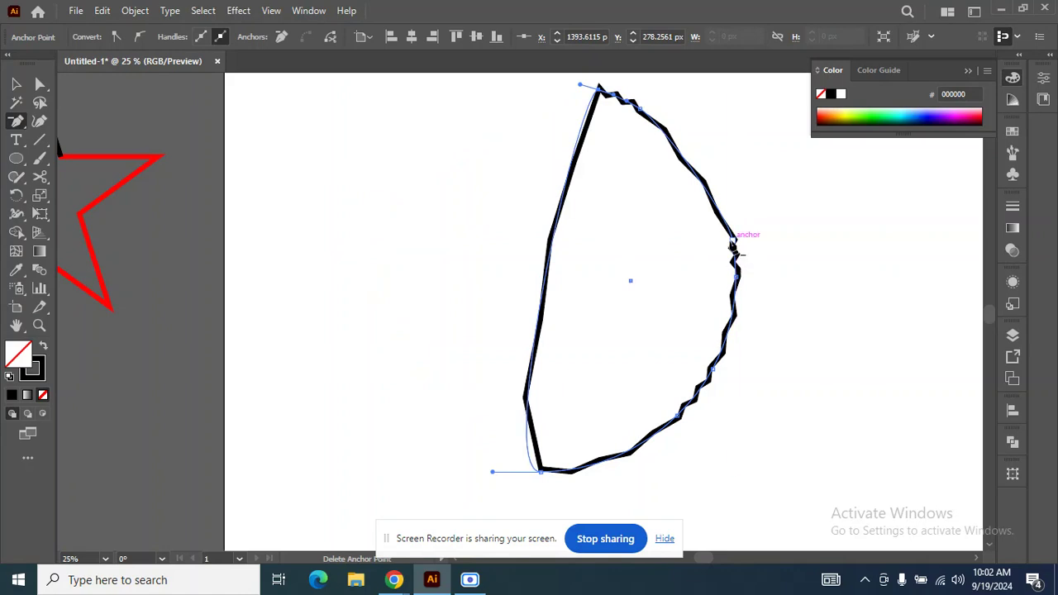
{"action": "left_click", "coordinate": [733, 245]}
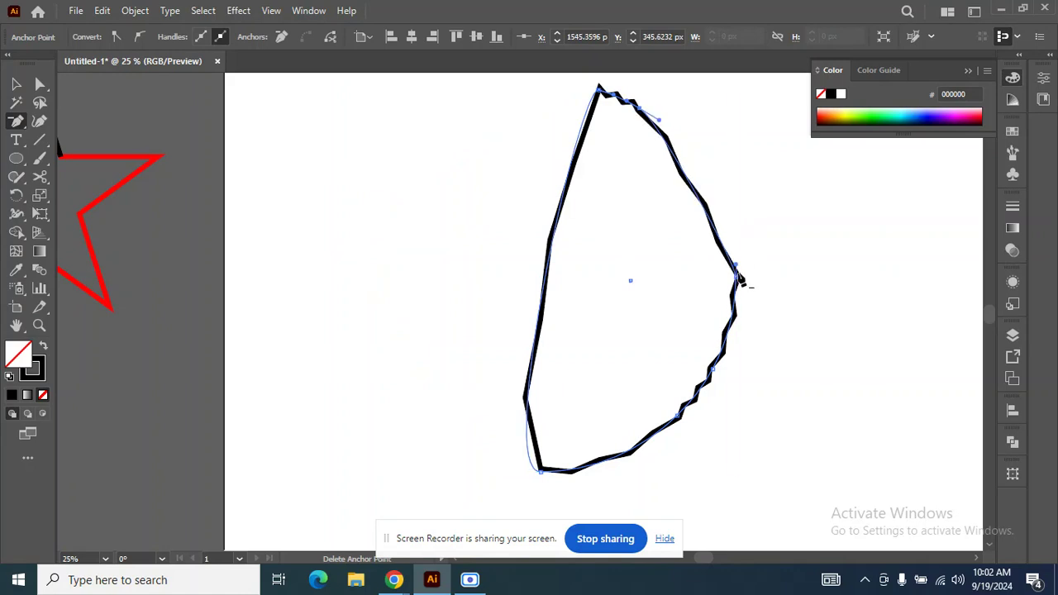
{"action": "left_click", "coordinate": [738, 280]}
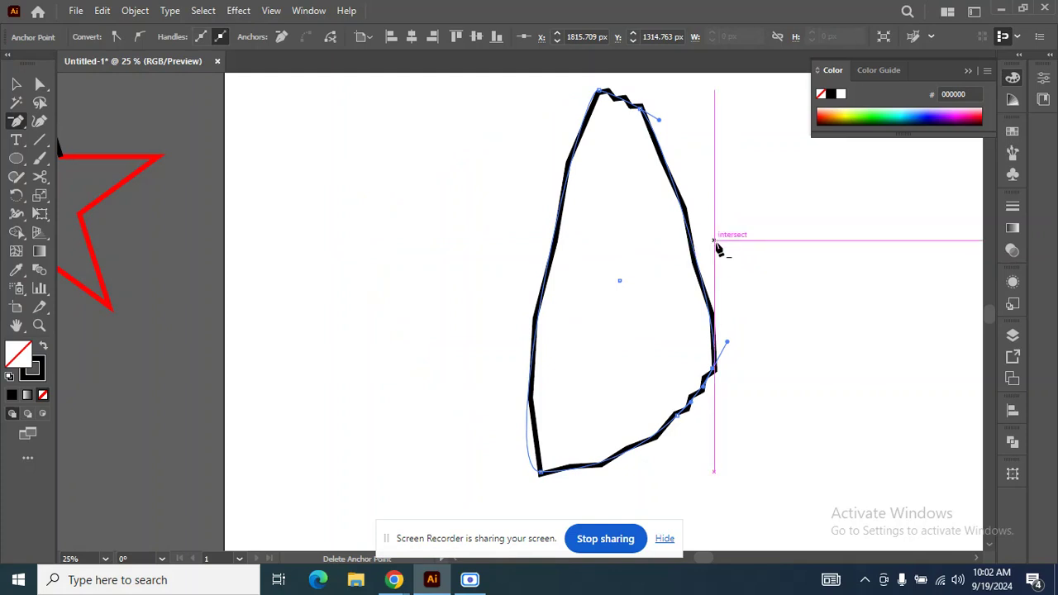
{"action": "left_click", "coordinate": [17, 85]}
{"action": "left_click_drag", "start_coordinate": [563, 207], "coordinate": [509, 206]}
{"action": "key", "text": "ctrl+z"}
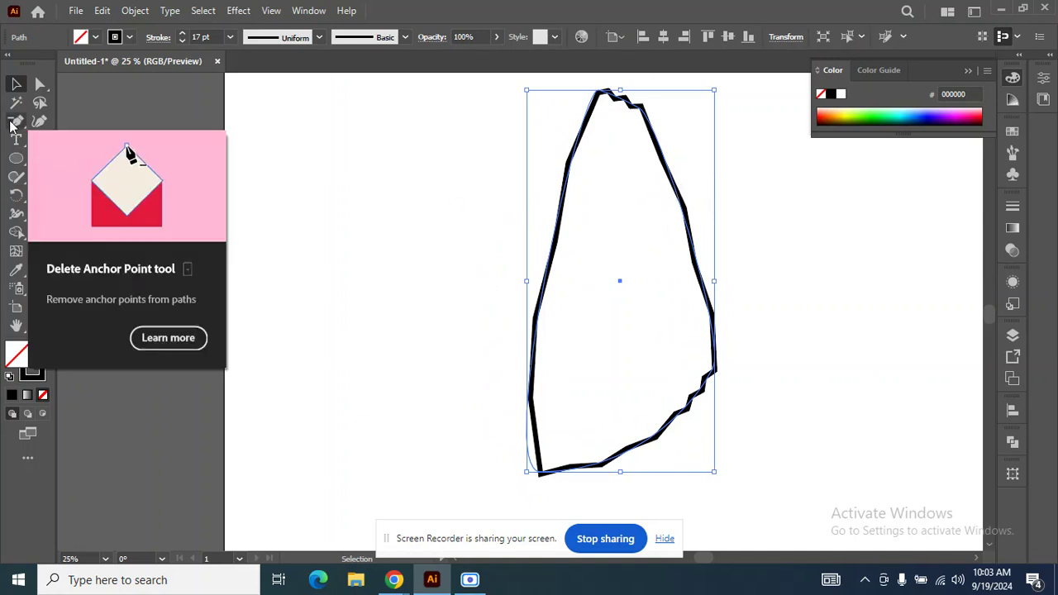
{"action": "left_click", "coordinate": [11, 124]}
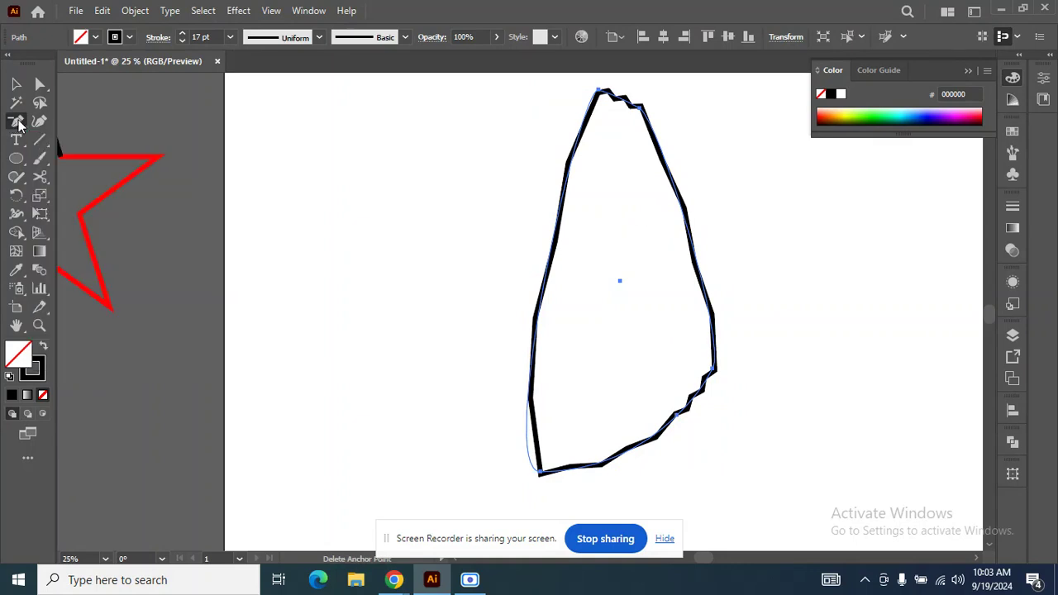
{"action": "right_click", "coordinate": [20, 126]}
{"action": "left_click", "coordinate": [20, 125]}
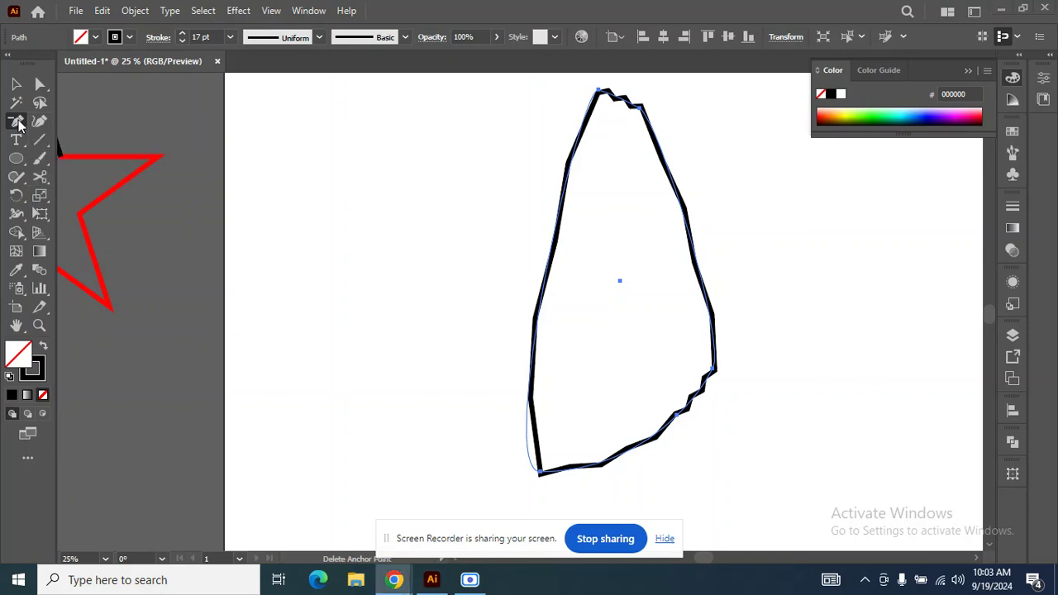
{"action": "right_click", "coordinate": [20, 123]}
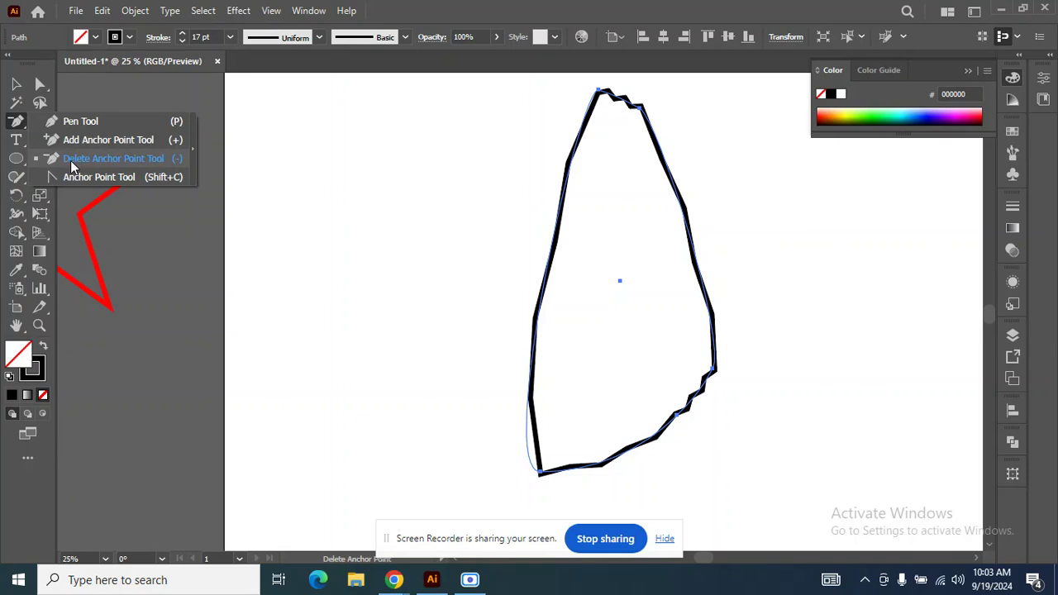
{"action": "left_click", "coordinate": [16, 89]}
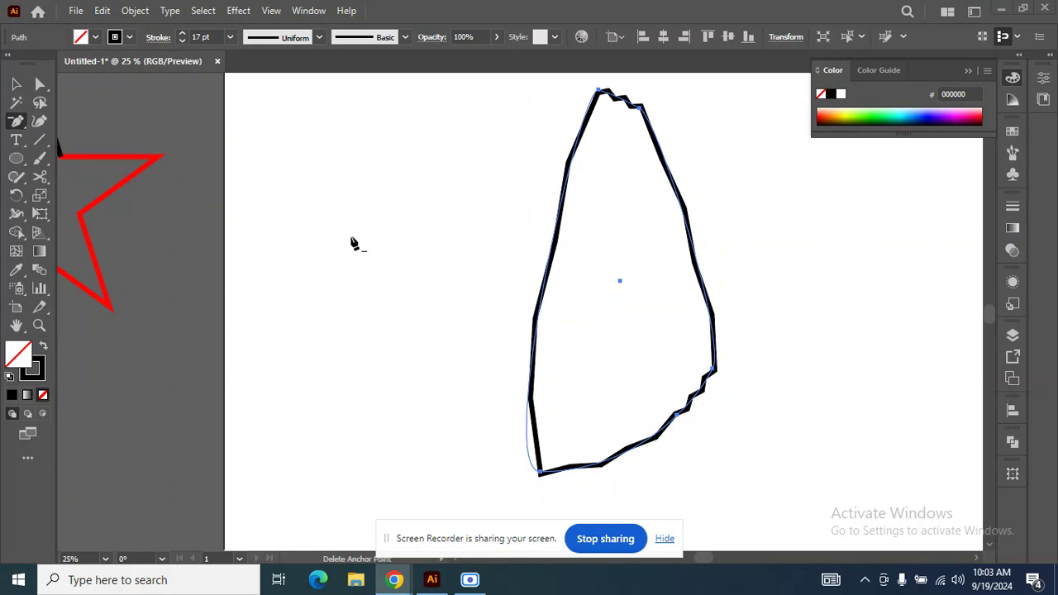
Place the text "SHift" just below the artboard, near its lower-right corner.
{"action": "scroll", "coordinate": [353, 243], "scroll_direction": "down", "scroll_amount": 2}
{"action": "key", "text": "v"}
{"action": "left_click_drag", "start_coordinate": [659, 256], "coordinate": [569, 395]}
{"action": "key", "text": "t"}
{"action": "double_click", "coordinate": [569, 395]}
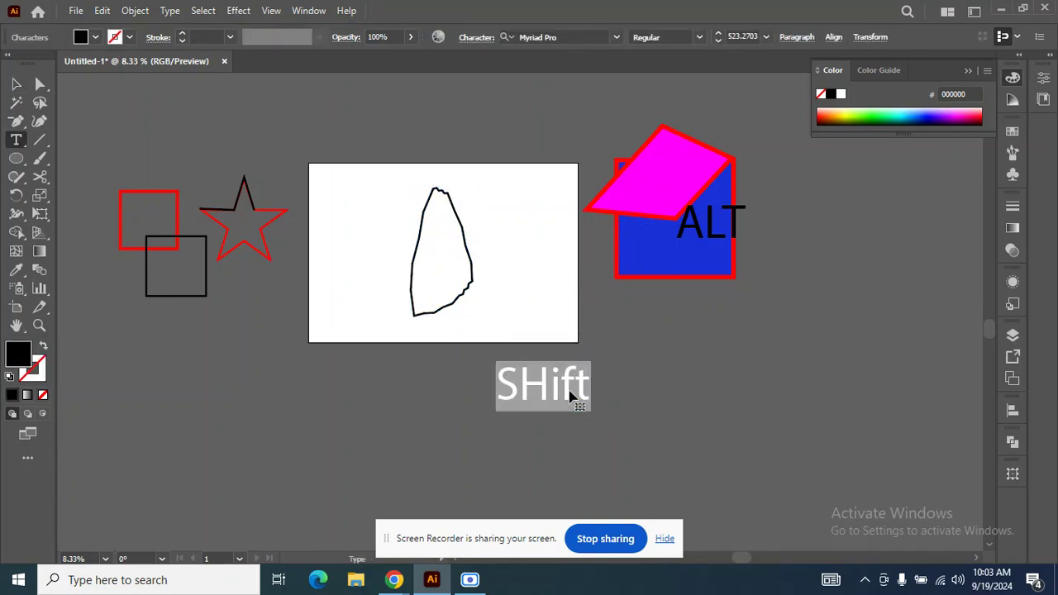
{"action": "key", "text": "Escape"}
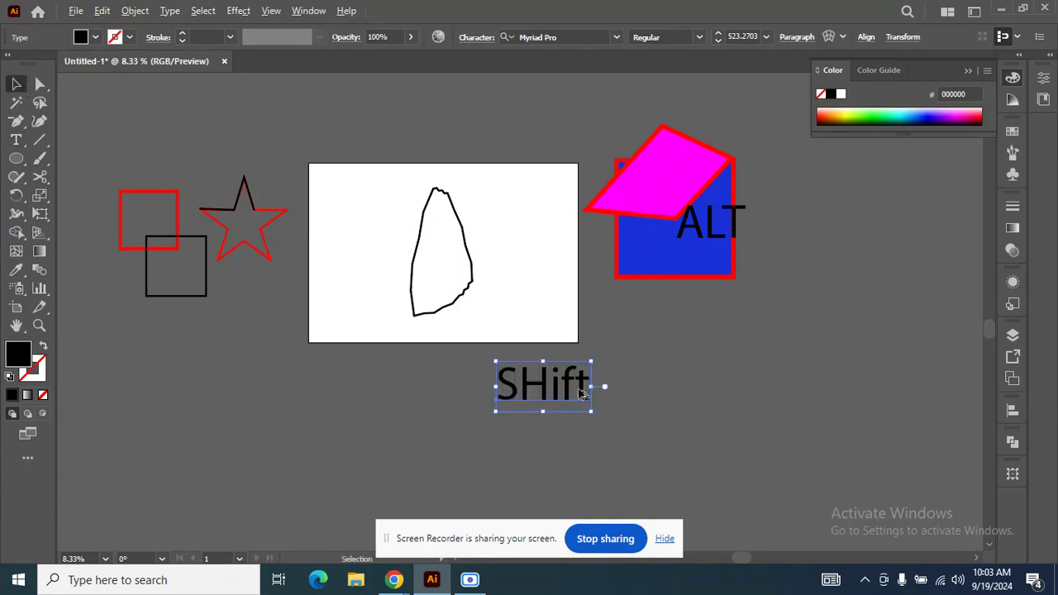
Move the "SHift" text further right and add a separate text "c" beneath it.
{"action": "left_click_drag", "start_coordinate": [581, 395], "coordinate": [689, 444]}
{"action": "double_click", "coordinate": [689, 443]}
{"action": "double_click", "coordinate": [688, 444]}
{"action": "type", "text": "c"}
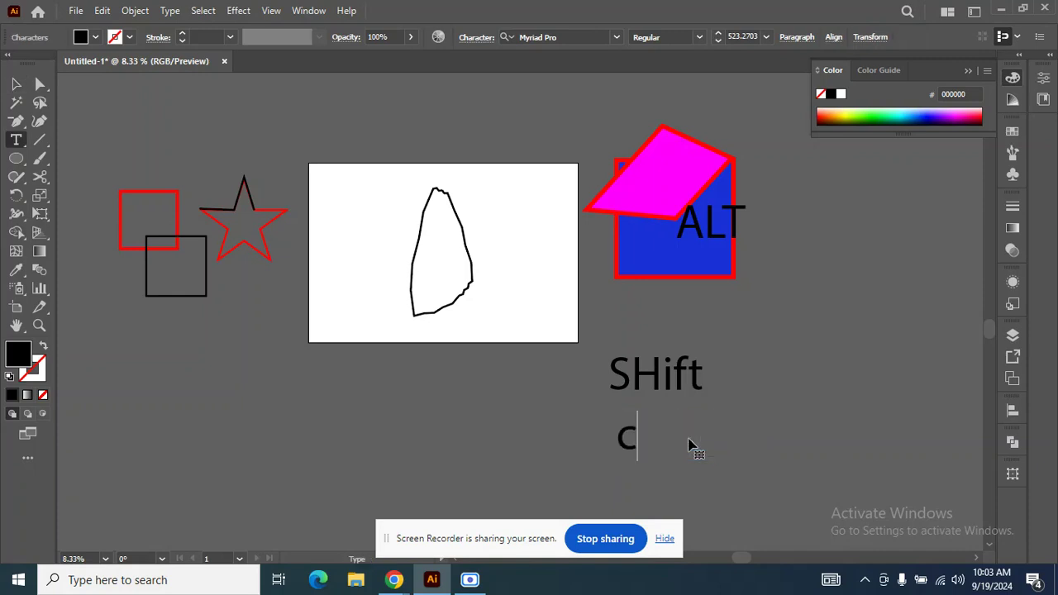
{"action": "left_click", "coordinate": [16, 83]}
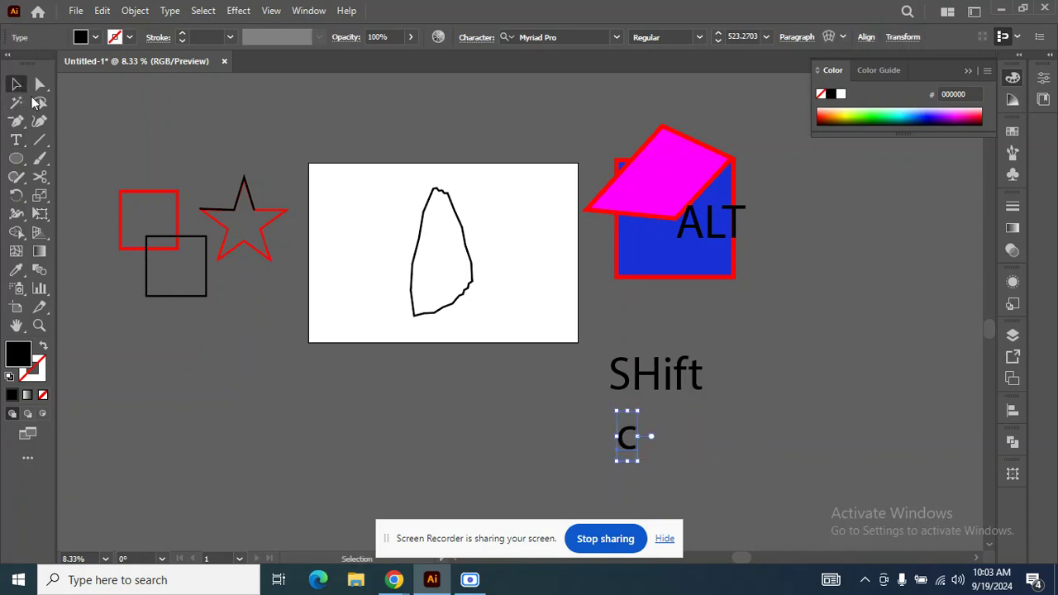
{"action": "left_click", "coordinate": [560, 371]}
Bend the outline's left edge outward and pull long curve handles from its top-left anchor with the Anchor Point tool.
{"action": "key", "text": "p"}
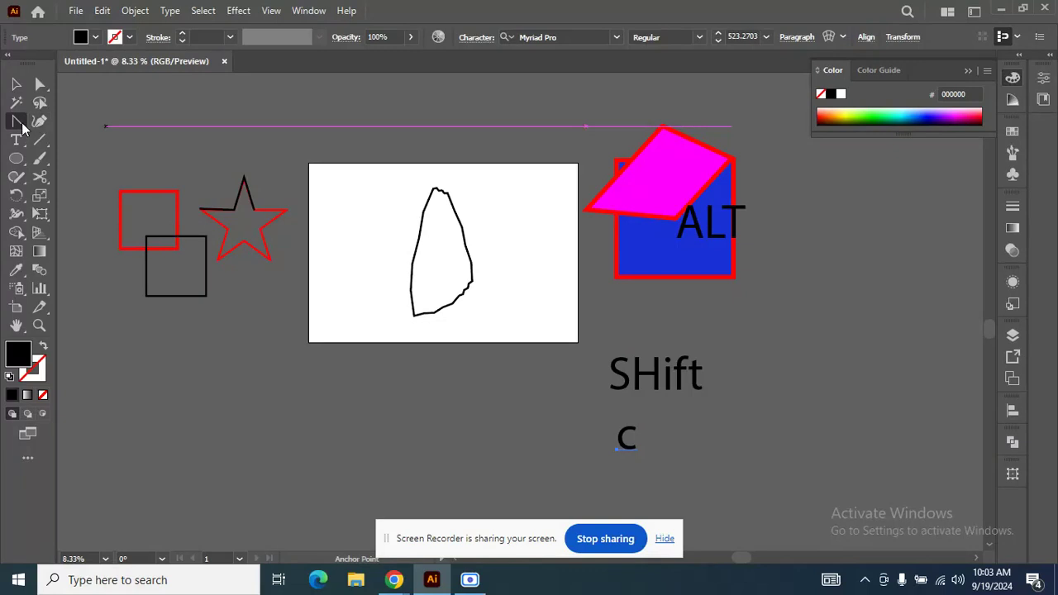
{"action": "scroll", "coordinate": [439, 251], "scroll_direction": "up", "scroll_amount": 1}
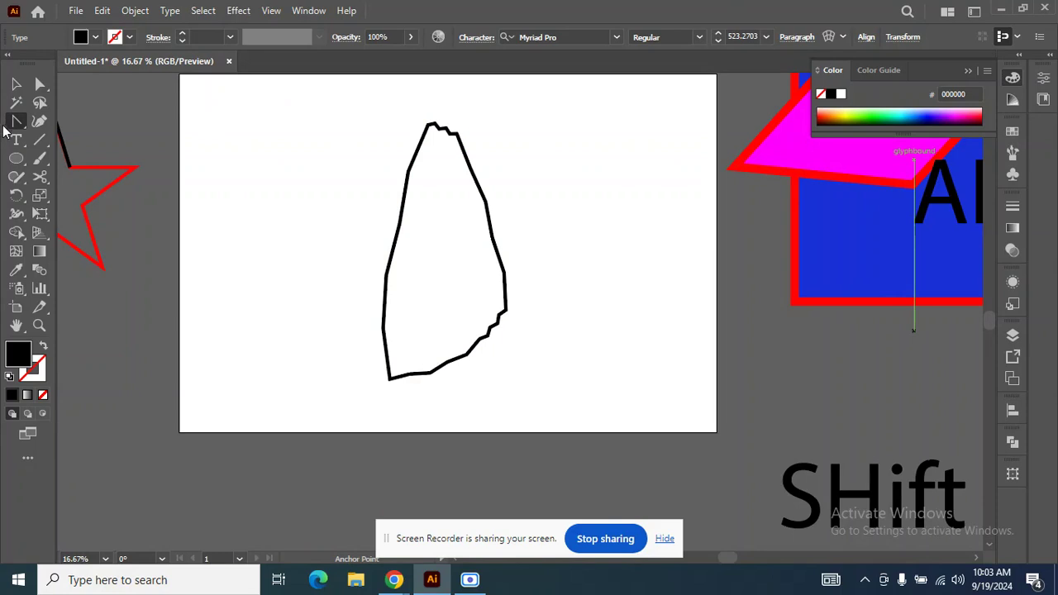
{"action": "left_click", "coordinate": [12, 121]}
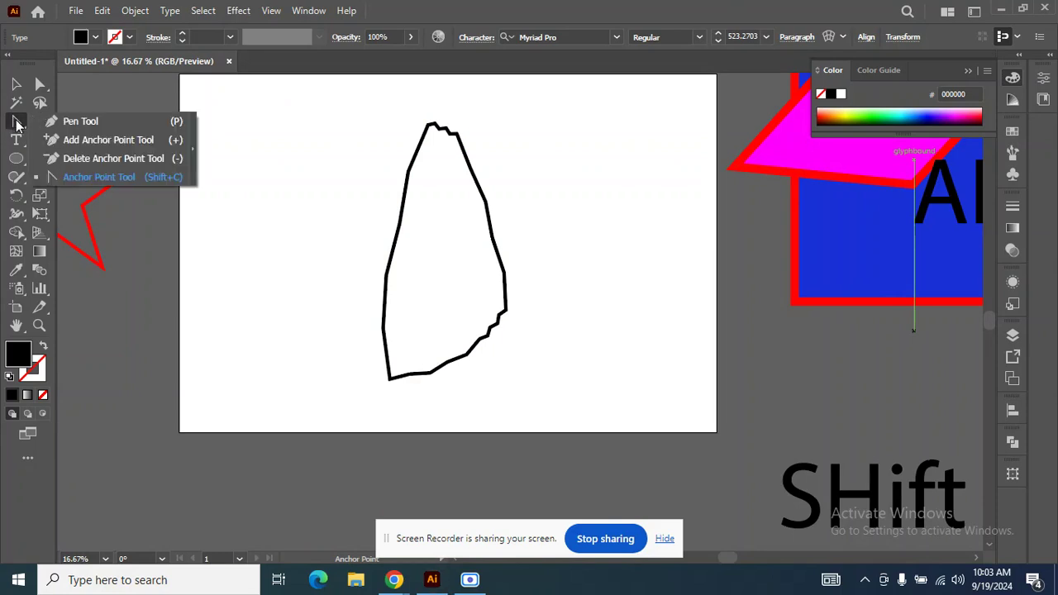
{"action": "left_click", "coordinate": [87, 184]}
{"action": "scroll", "coordinate": [422, 193], "scroll_direction": "up", "scroll_amount": 1}
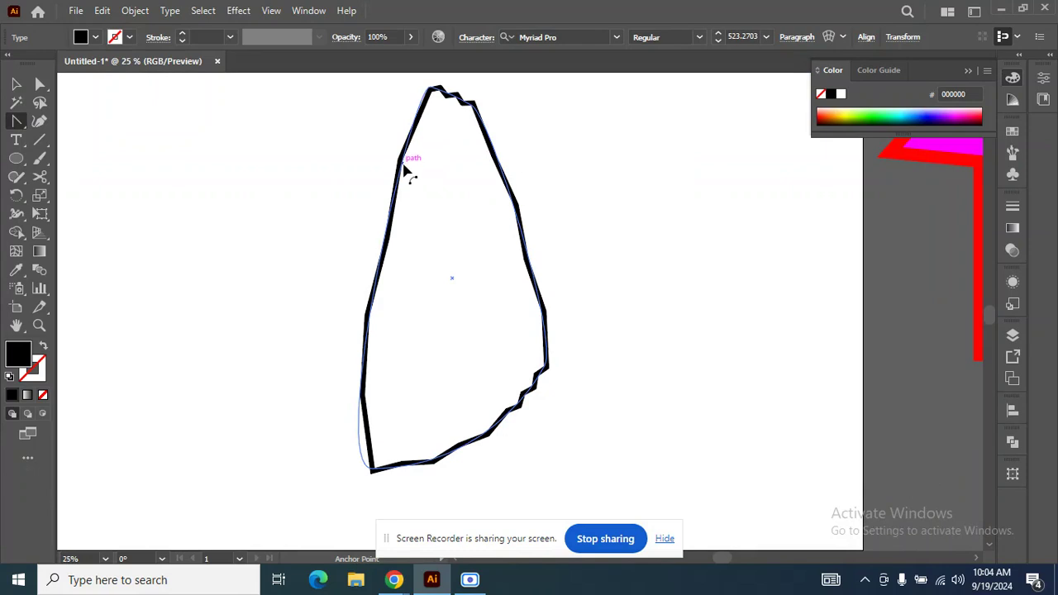
{"action": "scroll", "coordinate": [405, 171], "scroll_direction": "down", "scroll_amount": 1}
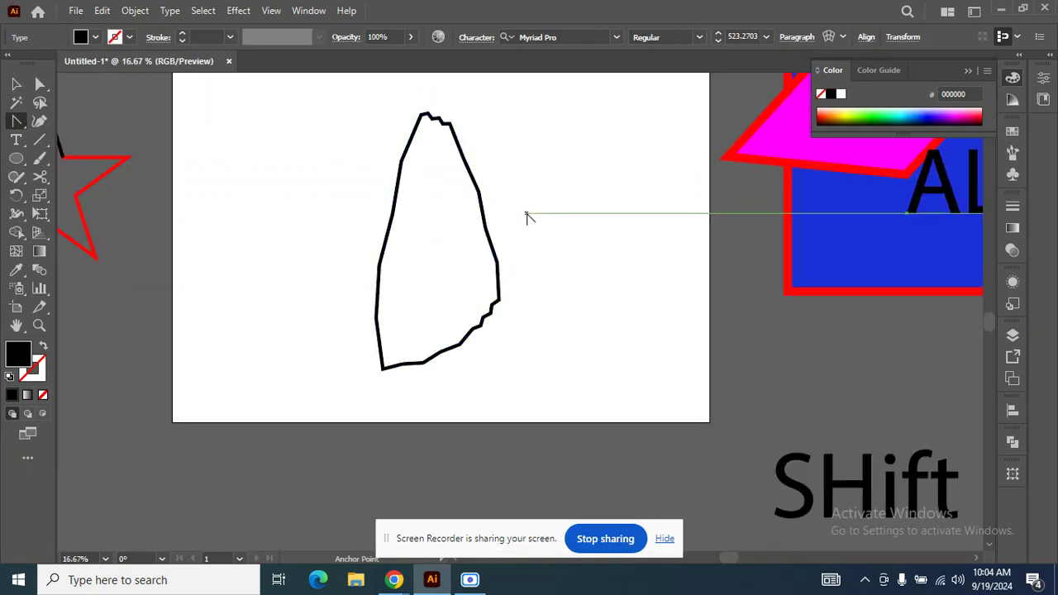
{"action": "mouse_move", "coordinate": [402, 177]}
{"action": "left_mouse_down"}
{"action": "mouse_move", "coordinate": [347, 146]}
{"action": "mouse_move", "coordinate": [307, 99]}
{"action": "mouse_move", "coordinate": [219, 236]}
{"action": "mouse_move", "coordinate": [157, 301]}
{"action": "mouse_move", "coordinate": [248, 255]}
{"action": "mouse_move", "coordinate": [718, 188]}
{"action": "mouse_move", "coordinate": [765, 247]}
{"action": "mouse_move", "coordinate": [746, 350]}
{"action": "mouse_move", "coordinate": [405, 252]}
{"action": "mouse_move", "coordinate": [328, 145]}
{"action": "left_mouse_up"}
{"action": "left_click_drag", "start_coordinate": [424, 116], "coordinate": [419, 327]}
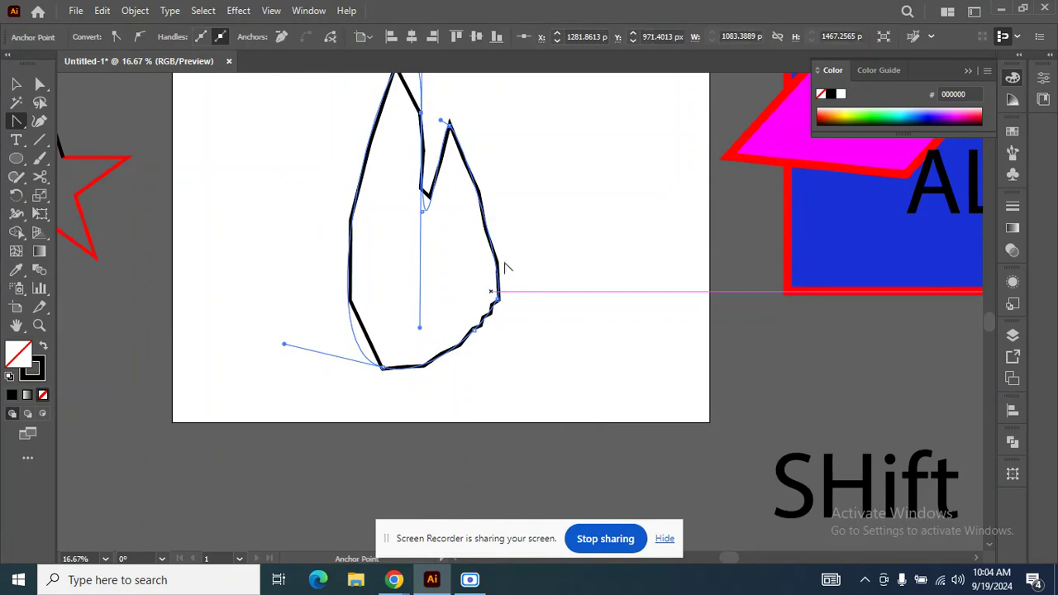
Bulge the outline's right edge outward and pull curve handles from its lower-right anchor.
{"action": "left_click_drag", "start_coordinate": [496, 243], "coordinate": [613, 408]}
{"action": "left_click_drag", "start_coordinate": [496, 300], "coordinate": [512, 317]}
{"action": "left_click_drag", "start_coordinate": [538, 214], "coordinate": [585, 267]}
Reshape the outline's top peak, left edge, lower-left corner and upper-right curve by pulling segments and anchor handles.
{"action": "scroll", "coordinate": [347, 91], "scroll_direction": "up", "scroll_amount": 2}
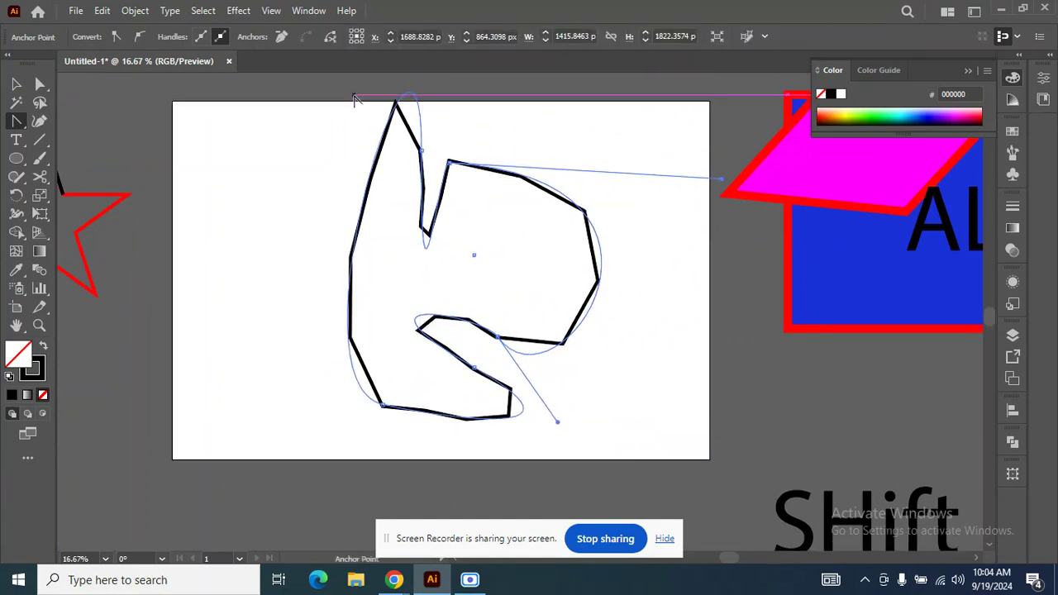
{"action": "left_click_drag", "start_coordinate": [397, 105], "coordinate": [355, 100]}
{"action": "left_click_drag", "start_coordinate": [326, 269], "coordinate": [385, 272]}
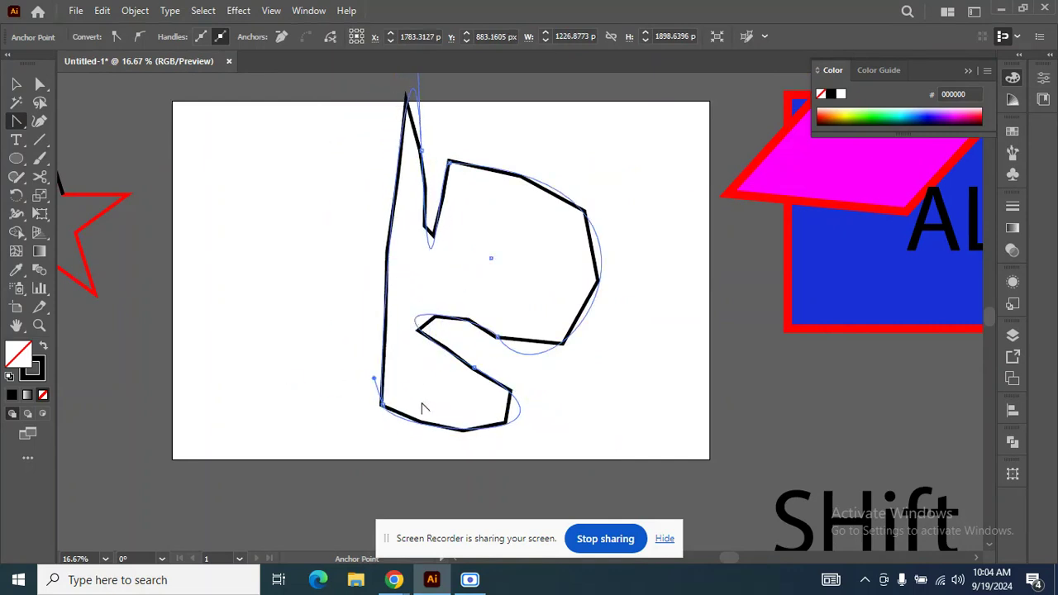
{"action": "left_click_drag", "start_coordinate": [382, 404], "coordinate": [445, 471]}
{"action": "left_click_drag", "start_coordinate": [396, 273], "coordinate": [378, 279]}
{"action": "left_click_drag", "start_coordinate": [589, 225], "coordinate": [642, 142]}
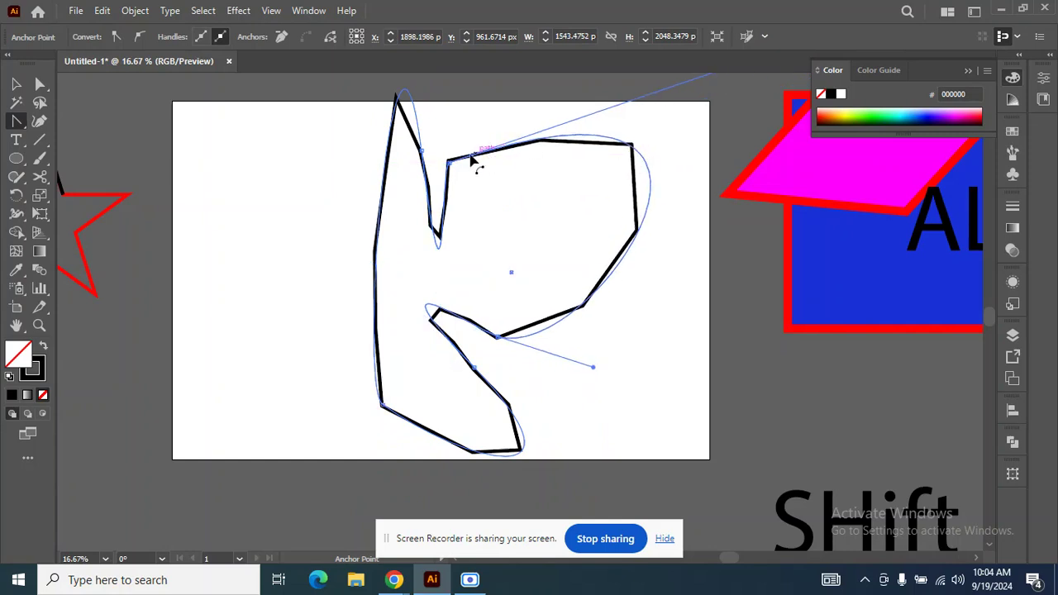
Pull long curve handles from the outline's anchor right of the top notch, and delete the whole outline.
{"action": "left_click_drag", "start_coordinate": [447, 159], "coordinate": [662, 100]}
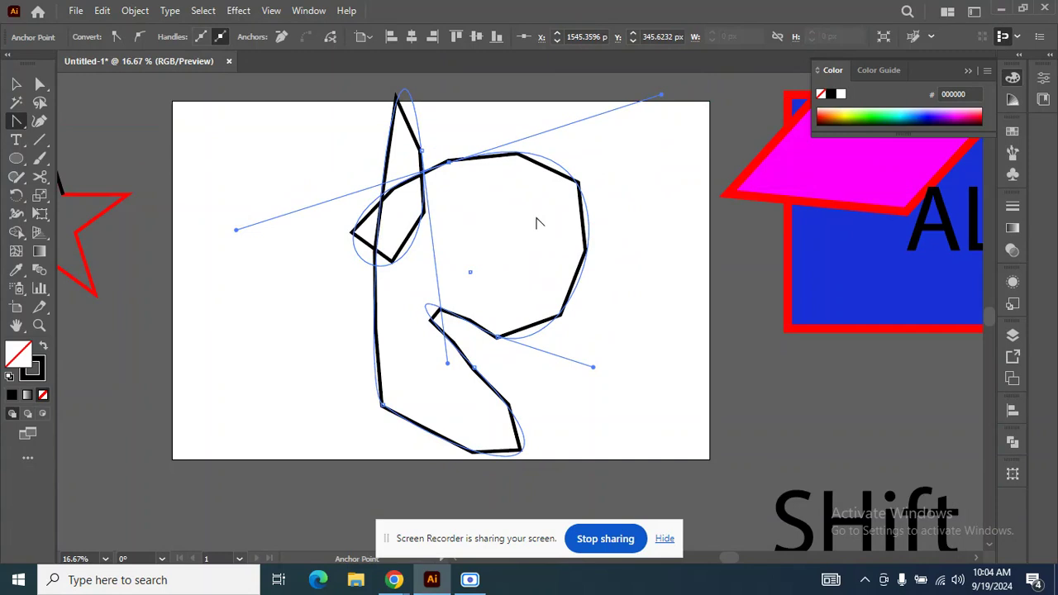
{"action": "key", "text": "Delete"}
{"action": "key", "text": "Delete"}
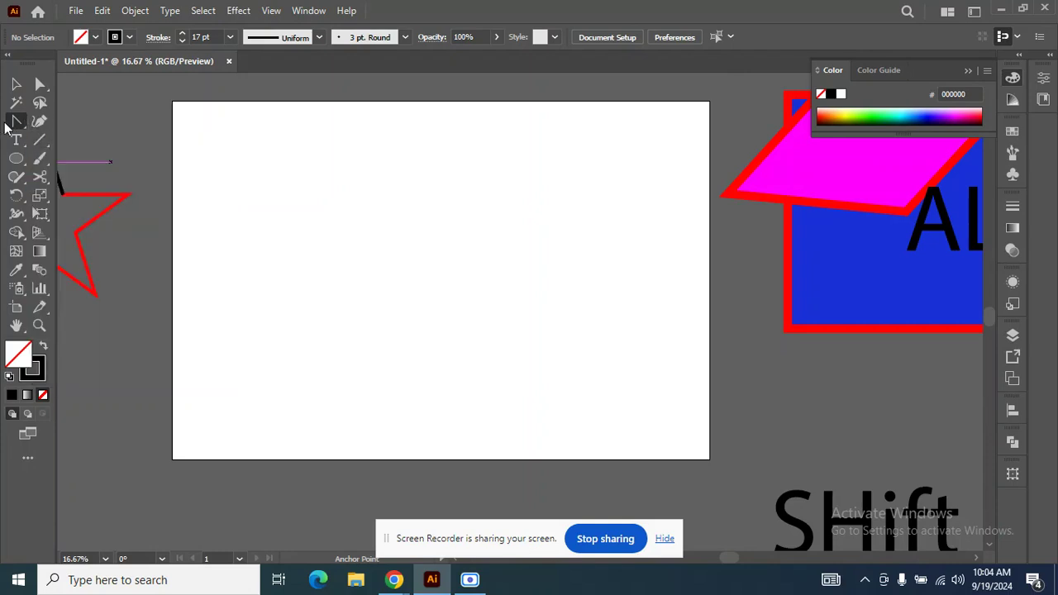
Move the "SHift" text up to the blue rectangle's lower edge and the "ALT" text down beneath it.
{"action": "scroll", "coordinate": [262, 85], "scroll_direction": "down", "scroll_amount": 1}
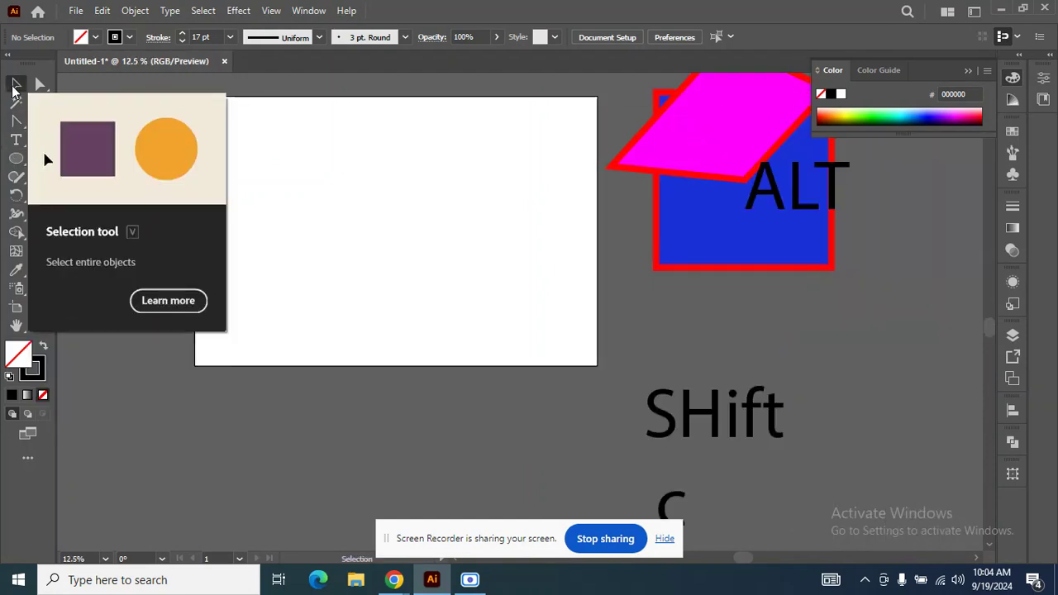
{"action": "left_click", "coordinate": [16, 86]}
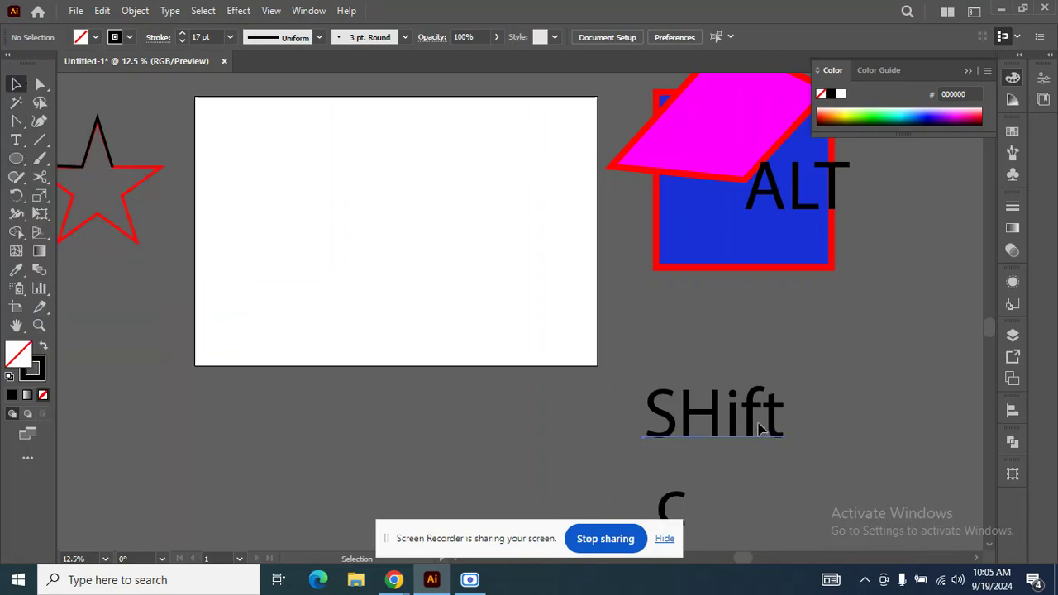
{"action": "left_click_drag", "start_coordinate": [744, 416], "coordinate": [703, 271]}
{"action": "left_click_drag", "start_coordinate": [808, 200], "coordinate": [759, 367]}
Draw three black-filled rectangles with the Rectangle tool, two on the artboard and one overlapping its right edge.
{"action": "left_click", "coordinate": [11, 157]}
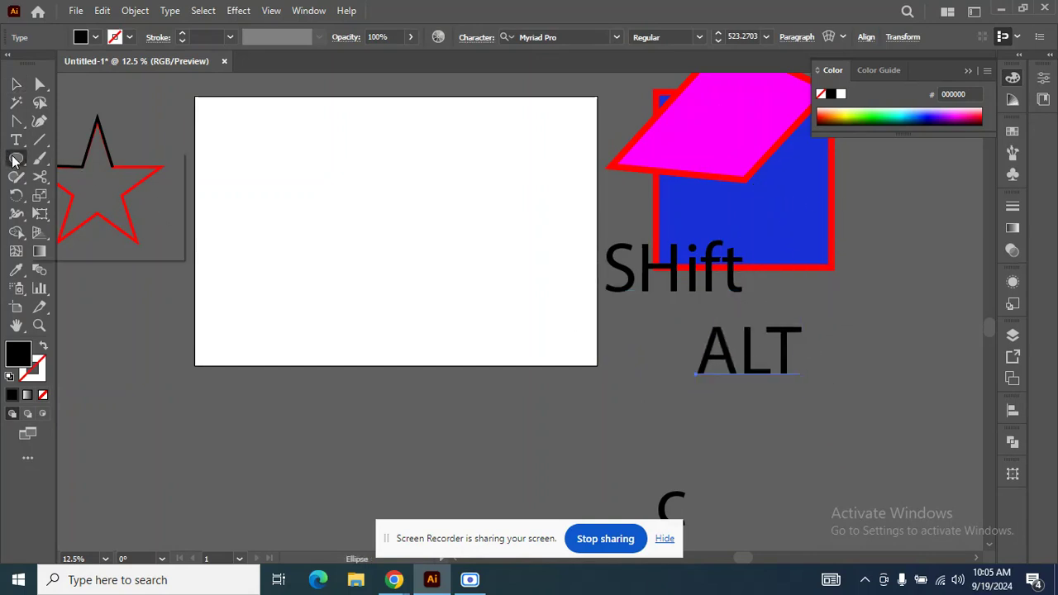
{"action": "left_click", "coordinate": [65, 160]}
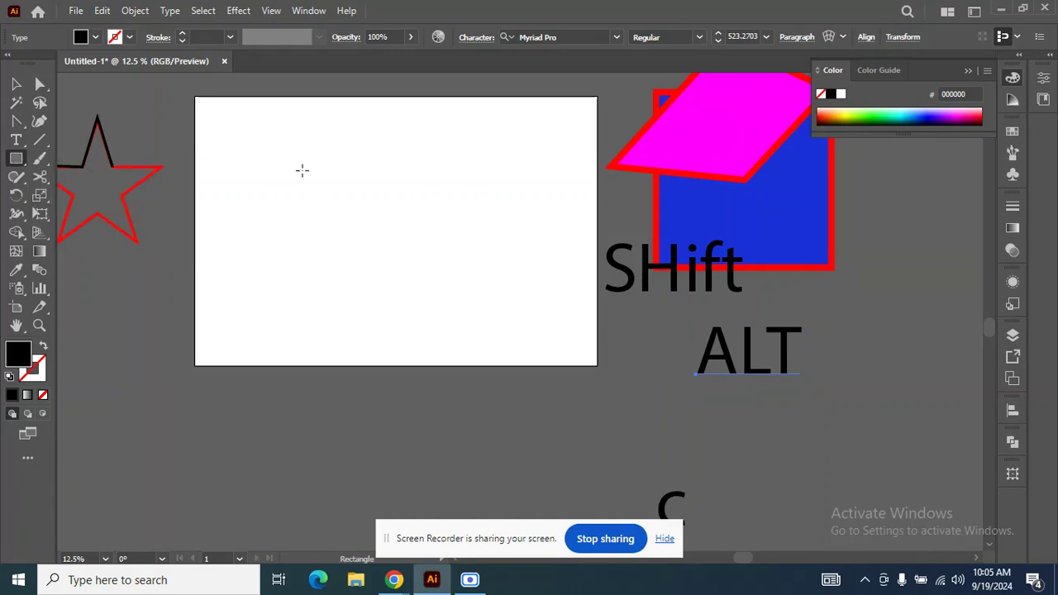
{"action": "left_click_drag", "start_coordinate": [344, 188], "coordinate": [429, 261]}
{"action": "mouse_move", "coordinate": [543, 158]}
{"action": "left_mouse_down"}
{"action": "mouse_move", "coordinate": [604, 226]}
{"action": "mouse_move", "coordinate": [675, 252]}
{"action": "left_mouse_up"}
{"action": "left_click_drag", "start_coordinate": [455, 299], "coordinate": [530, 334]}
Move the two rectangles on the artboard up and right, over its upper-right corner.
{"action": "left_click", "coordinate": [15, 84]}
{"action": "left_click_drag", "start_coordinate": [438, 346], "coordinate": [547, 161]}
{"action": "left_click_drag", "start_coordinate": [397, 210], "coordinate": [664, 123]}
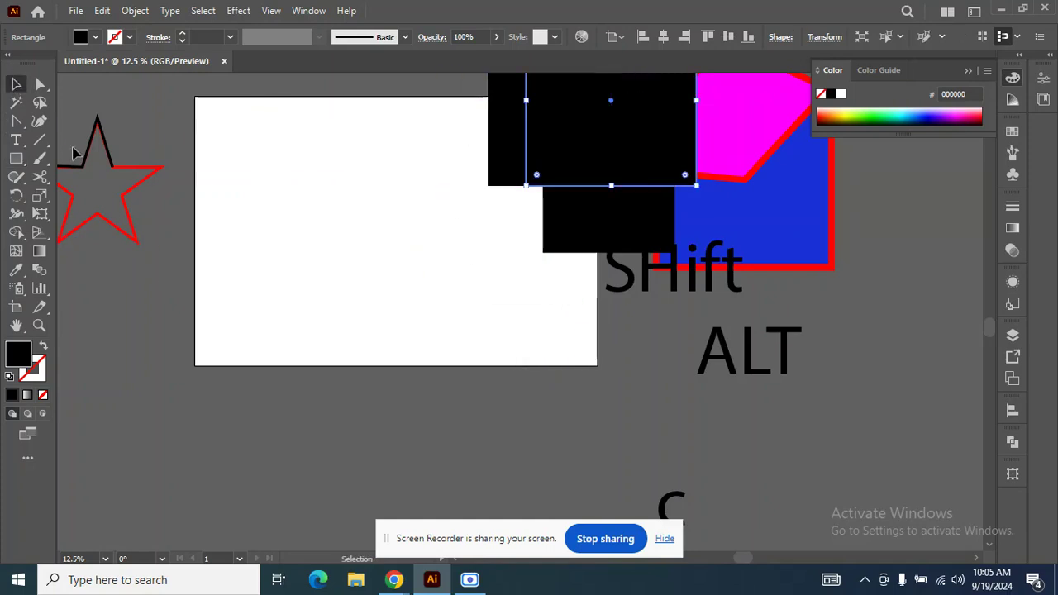
Draw a black hexagon with the Polygon tool on the artboard's left half and move it onto the black rectangles.
{"action": "right_click", "coordinate": [17, 157]}
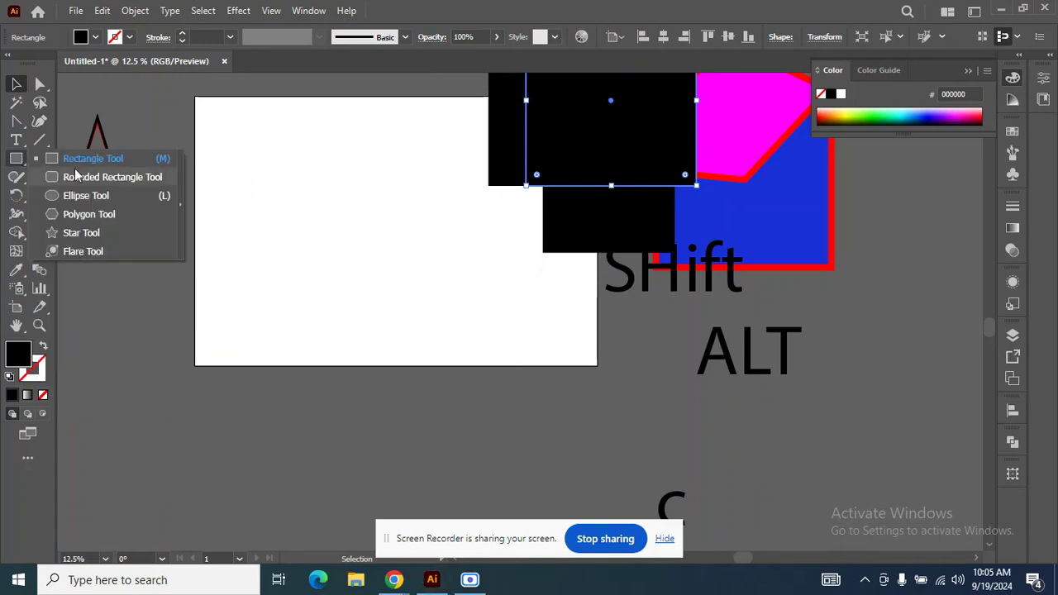
{"action": "left_click", "coordinate": [82, 214]}
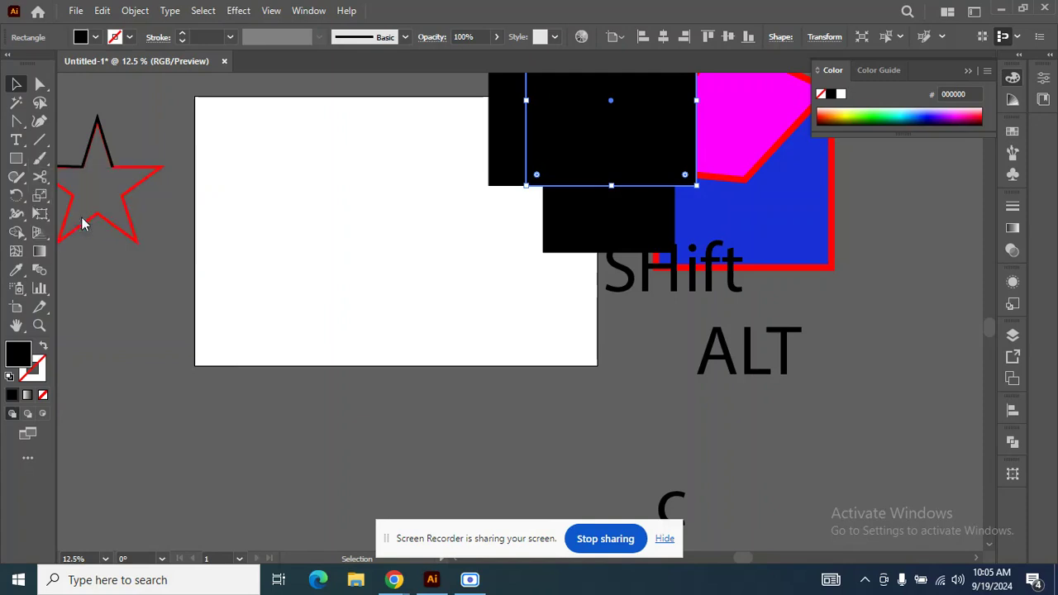
{"action": "left_click_drag", "start_coordinate": [298, 223], "coordinate": [371, 298]}
{"action": "left_click", "coordinate": [16, 83]}
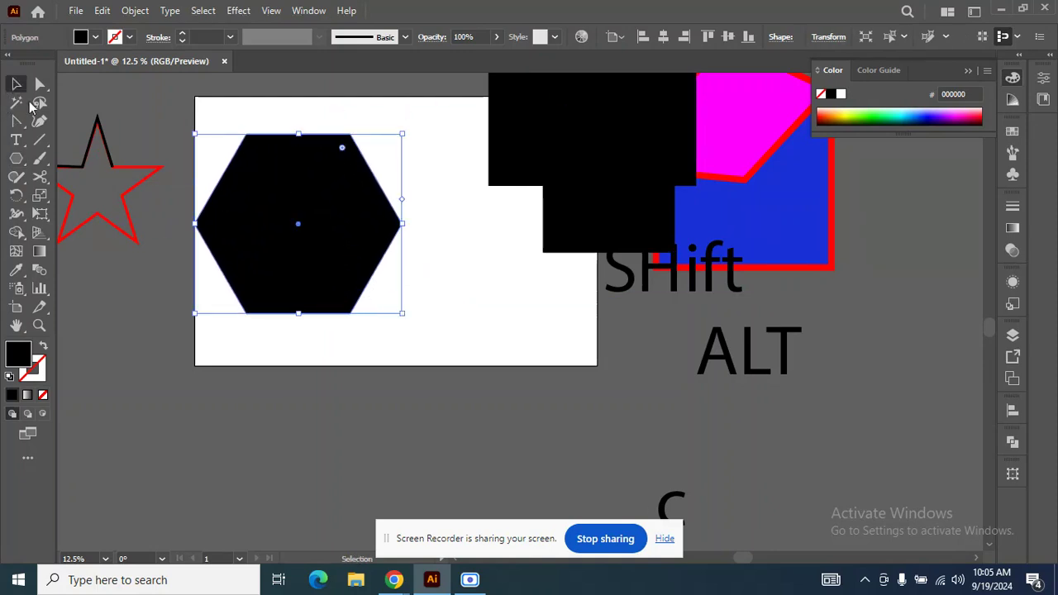
{"action": "left_click_drag", "start_coordinate": [281, 246], "coordinate": [580, 178]}
Draw a black five-pointed star with the Star tool and move it onto the other black shapes.
{"action": "left_click_drag", "start_coordinate": [16, 159], "coordinate": [86, 232]}
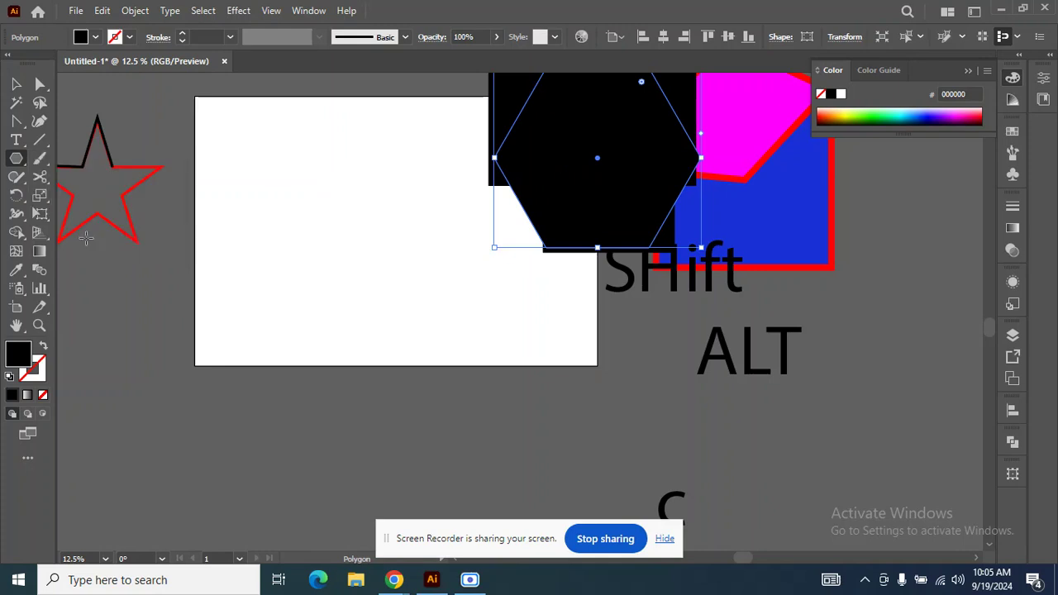
{"action": "left_click_drag", "start_coordinate": [316, 216], "coordinate": [395, 303]}
{"action": "left_click", "coordinate": [16, 84]}
{"action": "left_click_drag", "start_coordinate": [335, 204], "coordinate": [678, 176]}
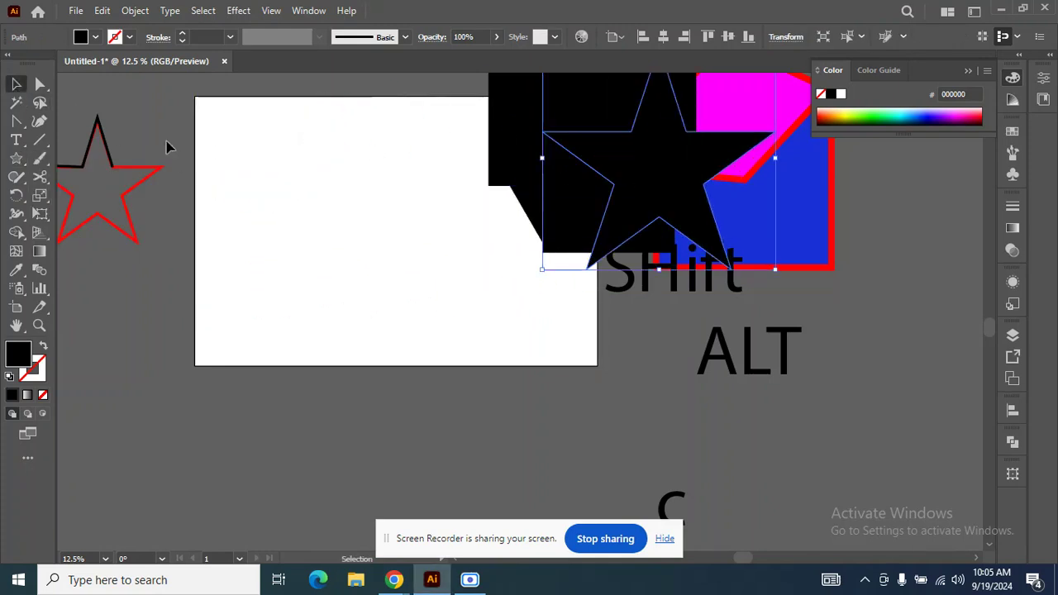
Draw a small flare with the Flare tool inside the artboard and delete it.
{"action": "left_click", "coordinate": [12, 158]}
{"action": "left_click_drag", "start_coordinate": [12, 158], "coordinate": [73, 251]}
{"action": "left_click_drag", "start_coordinate": [332, 263], "coordinate": [334, 261]}
{"action": "left_click", "coordinate": [16, 83]}
{"action": "left_click", "coordinate": [310, 147]}
{"action": "left_click_drag", "start_coordinate": [215, 198], "coordinate": [411, 303]}
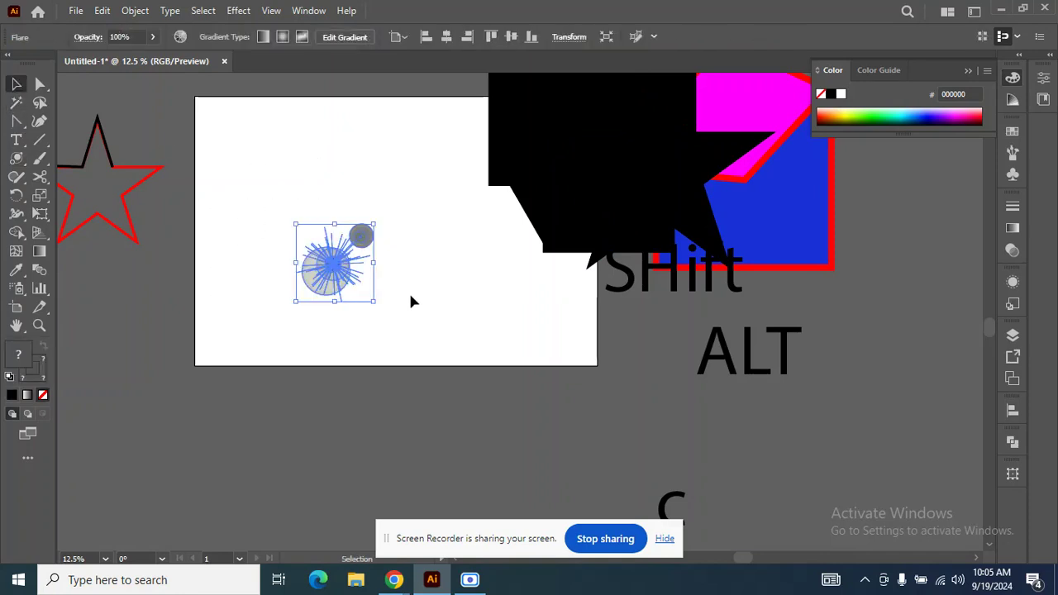
{"action": "key", "text": "Delete"}
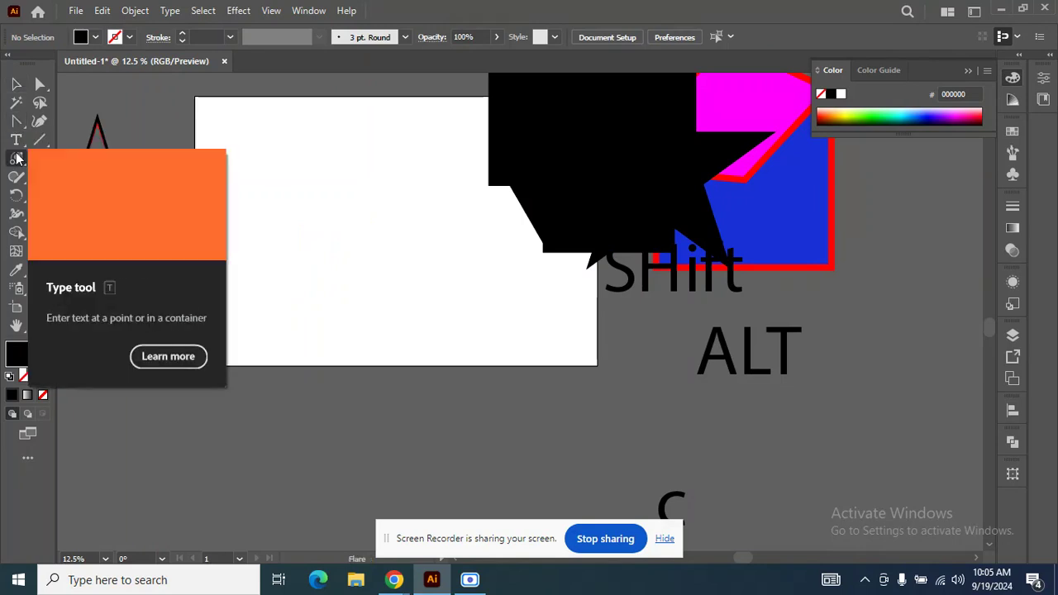
{"action": "left_click", "coordinate": [17, 157]}
{"action": "left_click_drag", "start_coordinate": [18, 158], "coordinate": [82, 224]}
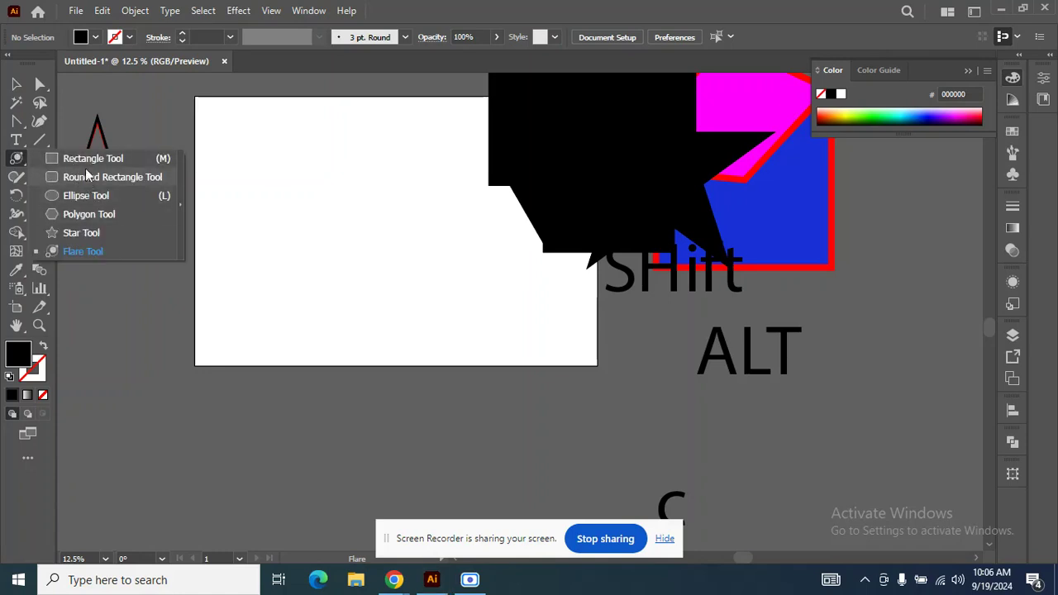
{"action": "left_click", "coordinate": [17, 86]}
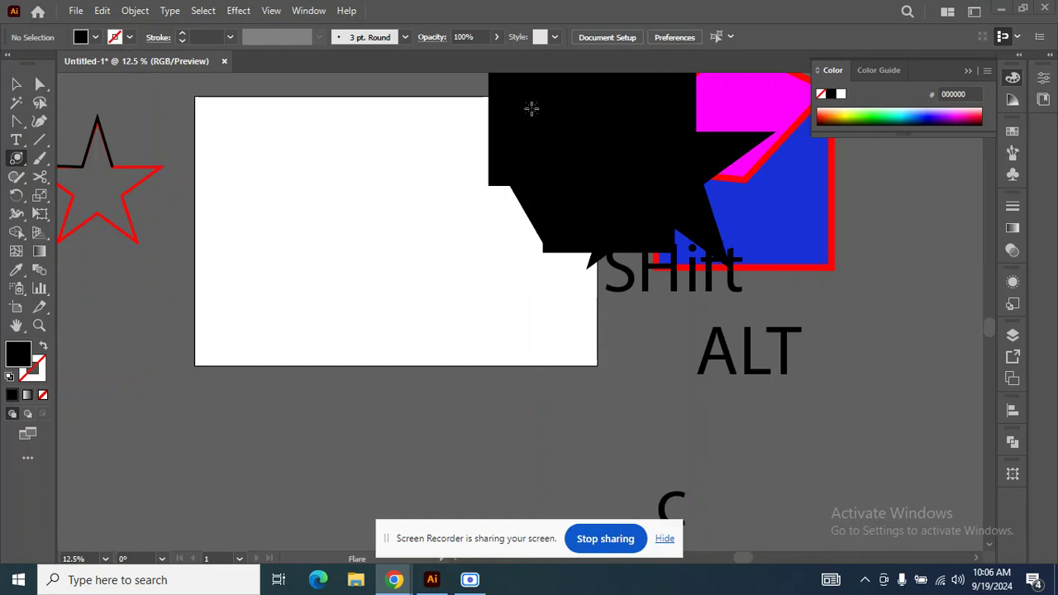
Delete all the overlapping black, magenta and blue shapes around the artboard's upper-right corner, including the remaining black rectangle.
{"action": "scroll", "coordinate": [526, 116], "scroll_direction": "up", "scroll_amount": 2}
{"action": "left_click", "coordinate": [15, 83]}
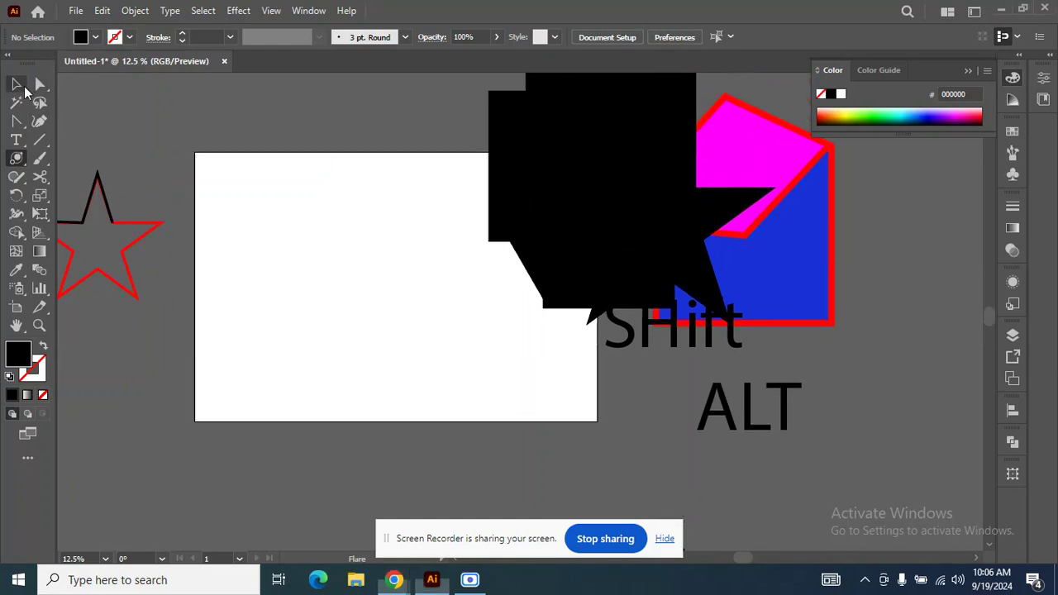
{"action": "left_click_drag", "start_coordinate": [413, 106], "coordinate": [793, 181]}
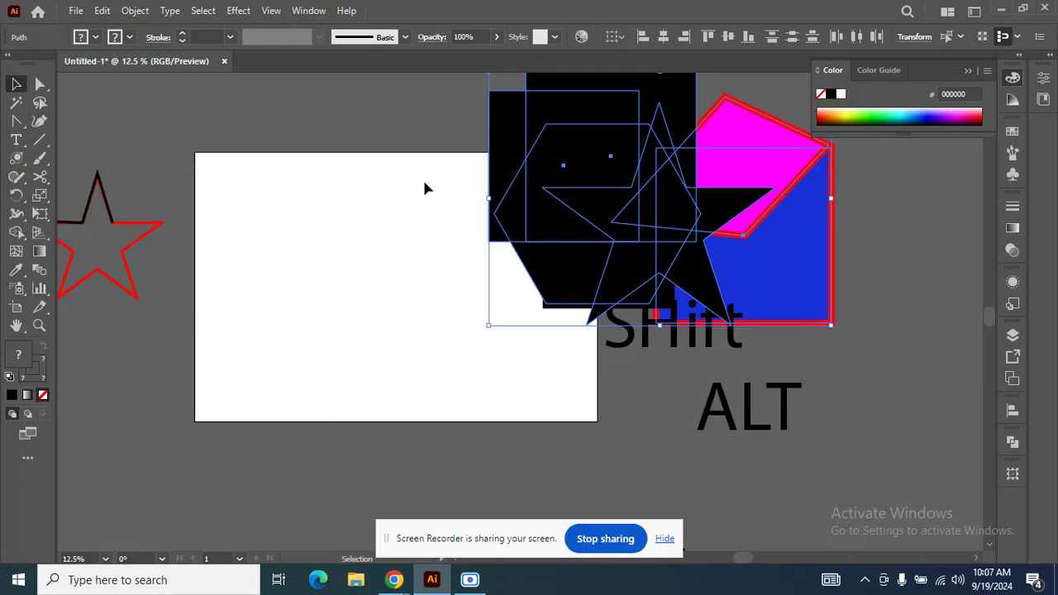
{"action": "key", "text": "Delete"}
{"action": "left_click", "coordinate": [650, 266]}
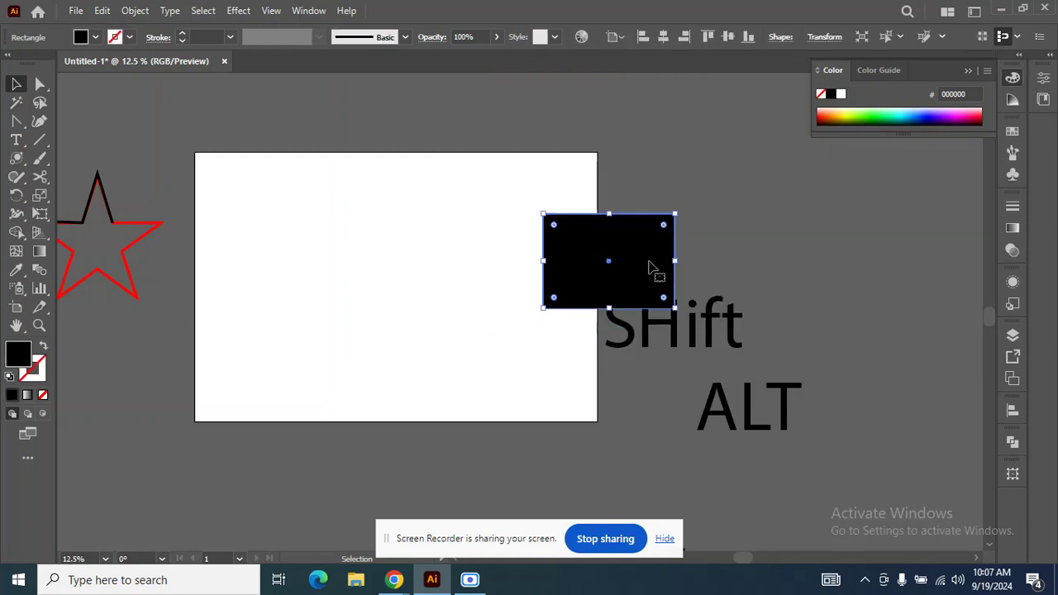
{"action": "key", "text": "Delete"}
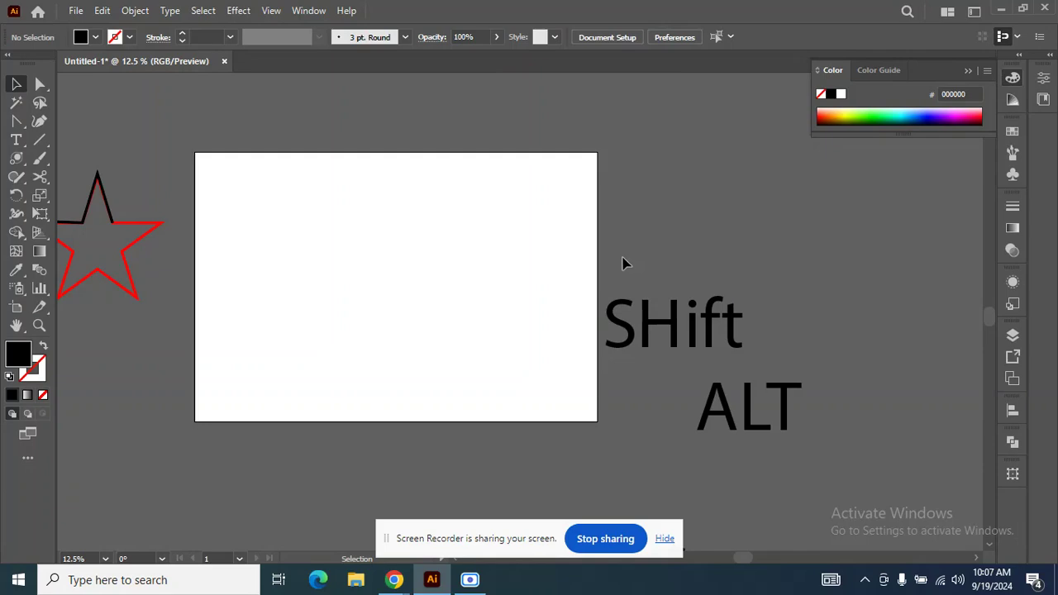